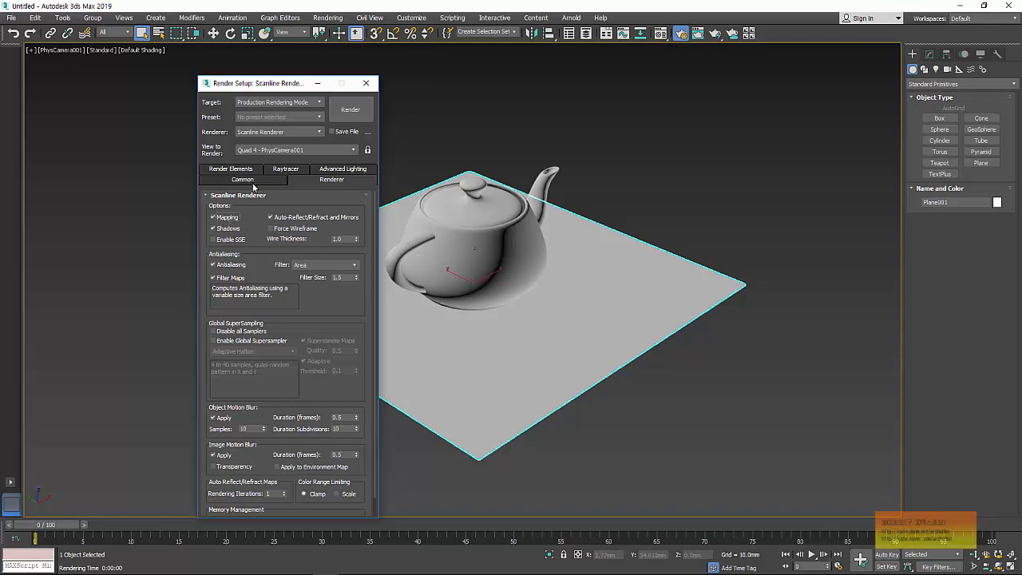
Step: Load the BARK5 bitmap as the diffuse map of the first material slot in the Material Editor
{"action": "left_click_drag", "start_coordinate": [268, 91], "coordinate": [231, 78]}
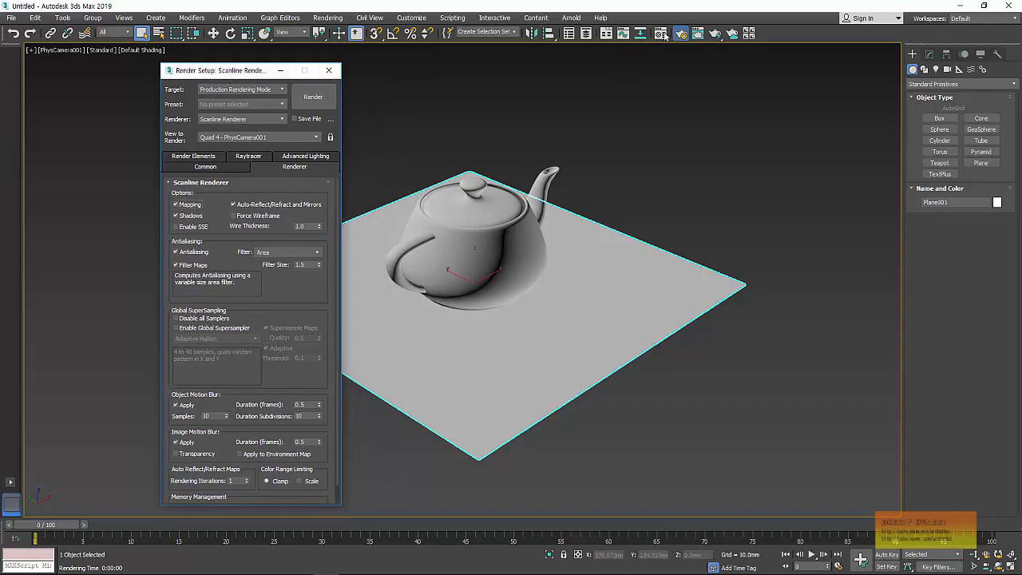
{"action": "key", "text": "m"}
{"action": "left_click_drag", "start_coordinate": [116, 30], "coordinate": [512, 39]}
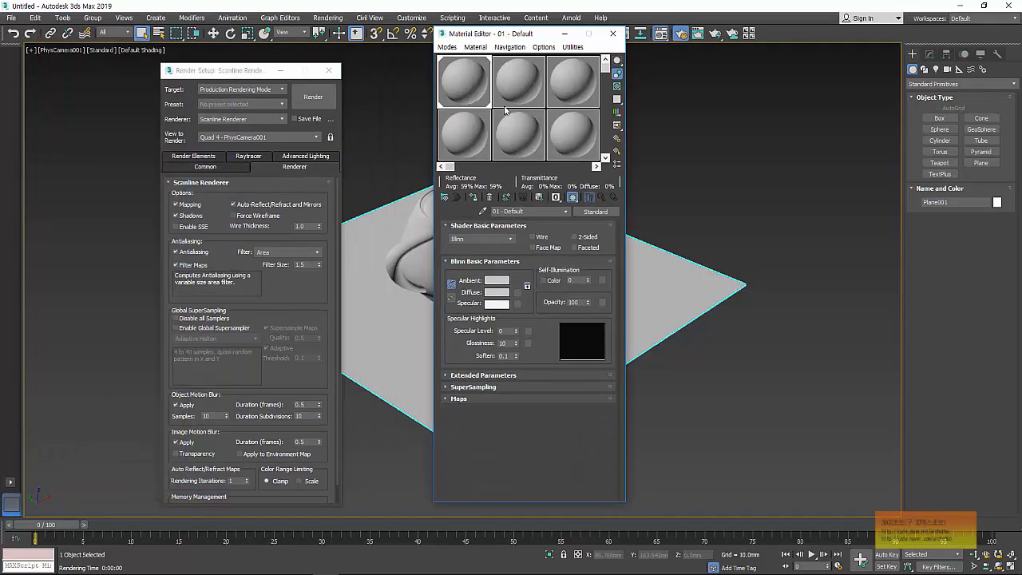
{"action": "left_click", "coordinate": [518, 292]}
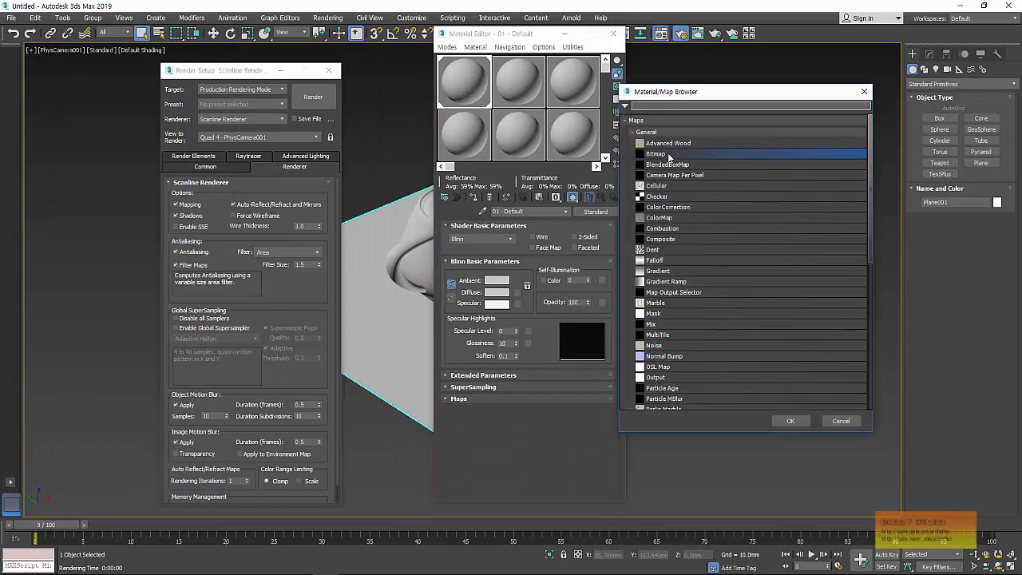
{"action": "double_click", "coordinate": [669, 155]}
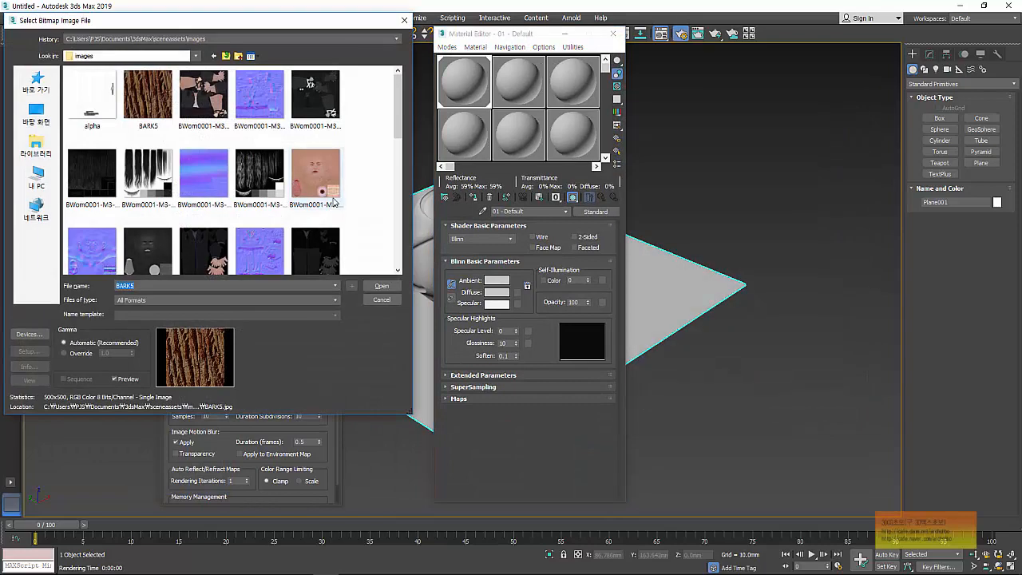
{"action": "left_click", "coordinate": [159, 112]}
{"action": "scroll", "coordinate": [201, 211], "scroll_direction": "down", "scroll_amount": 2}
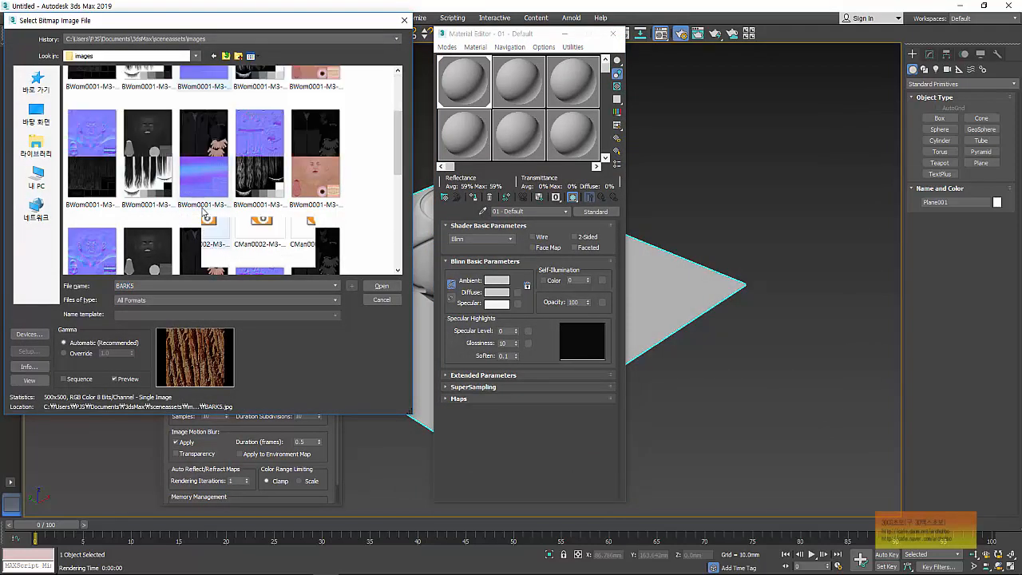
{"action": "scroll", "coordinate": [205, 219], "scroll_direction": "up", "scroll_amount": 2}
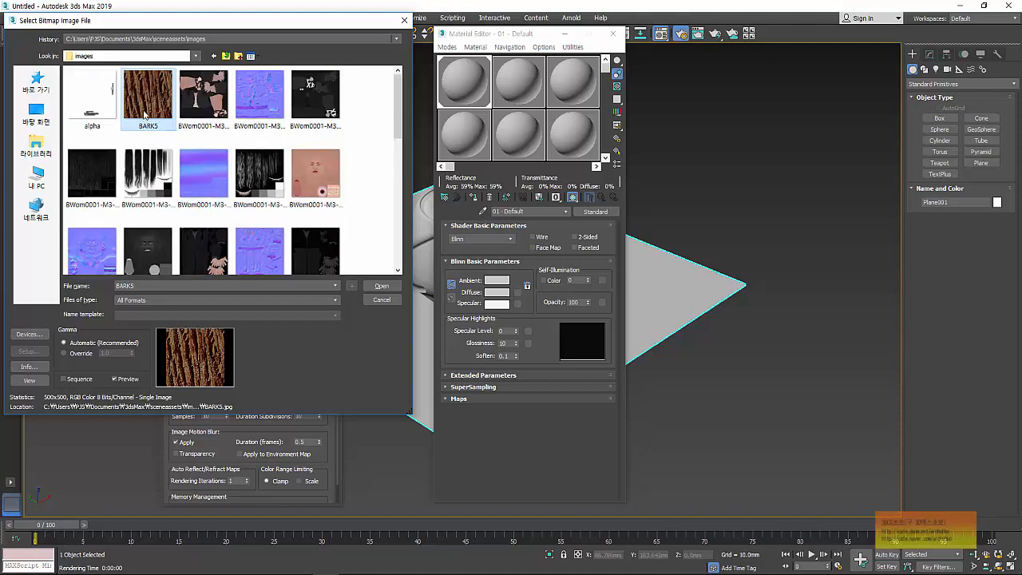
{"action": "double_click", "coordinate": [150, 102]}
Step: Assign the bark material to the selected plane and render the camera view
{"action": "left_click", "coordinate": [601, 197]}
{"action": "left_click", "coordinate": [473, 198]}
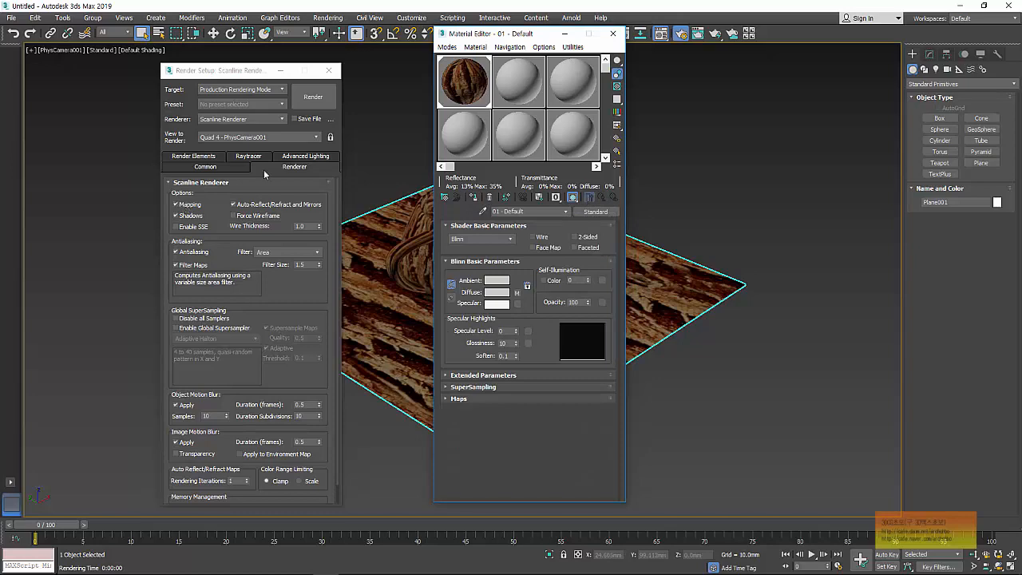
{"action": "left_click", "coordinate": [313, 97]}
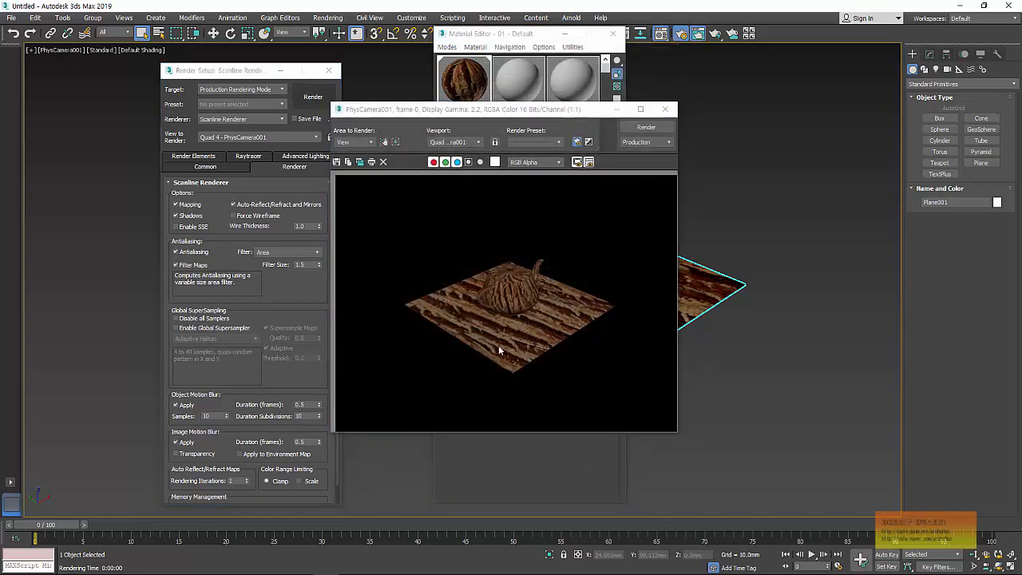
Step: Test-render the camera view with the Mapping option off, and switch Mapping back on
{"action": "left_click", "coordinate": [199, 206]}
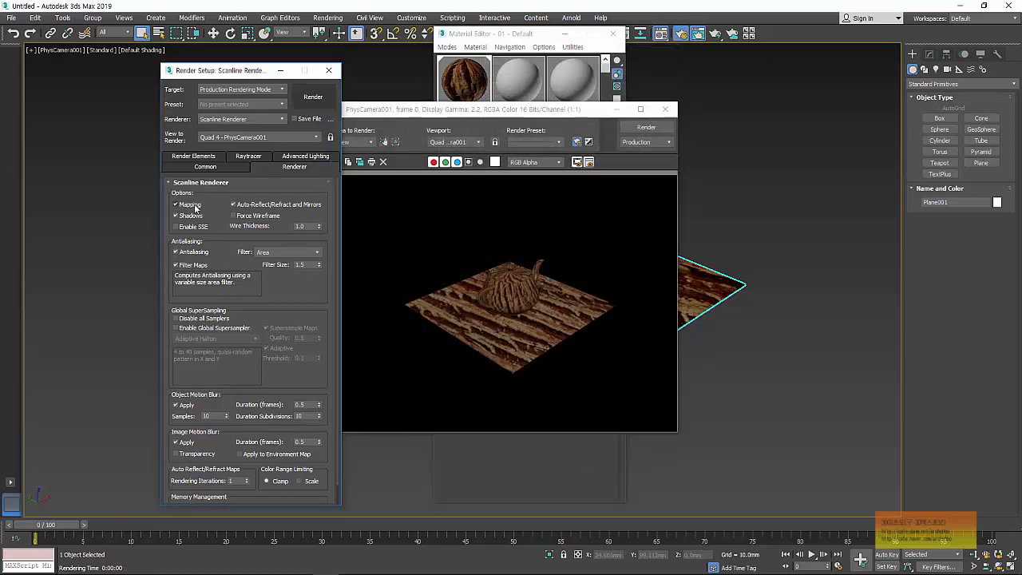
{"action": "left_click", "coordinate": [646, 128]}
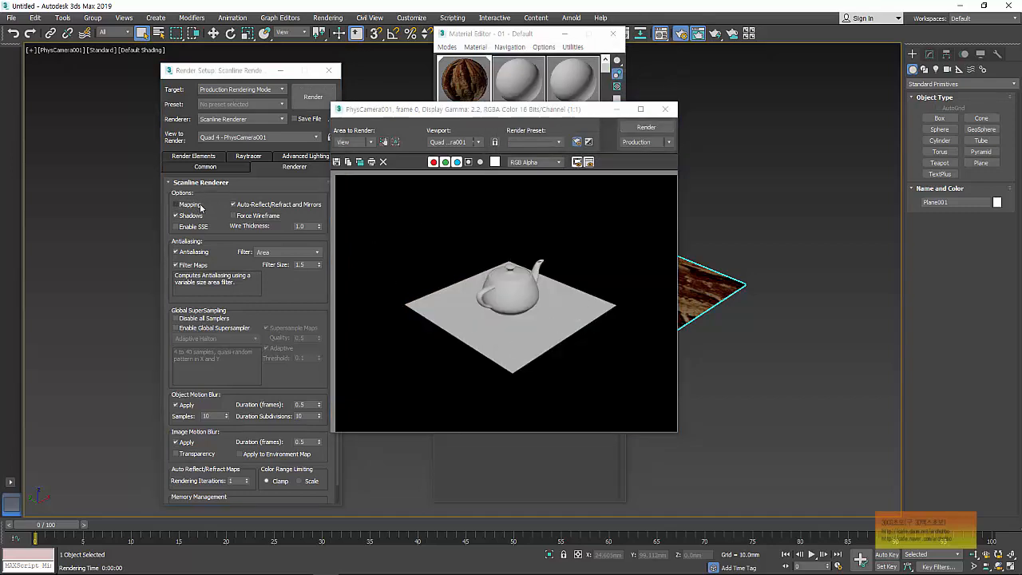
{"action": "left_click", "coordinate": [666, 109]}
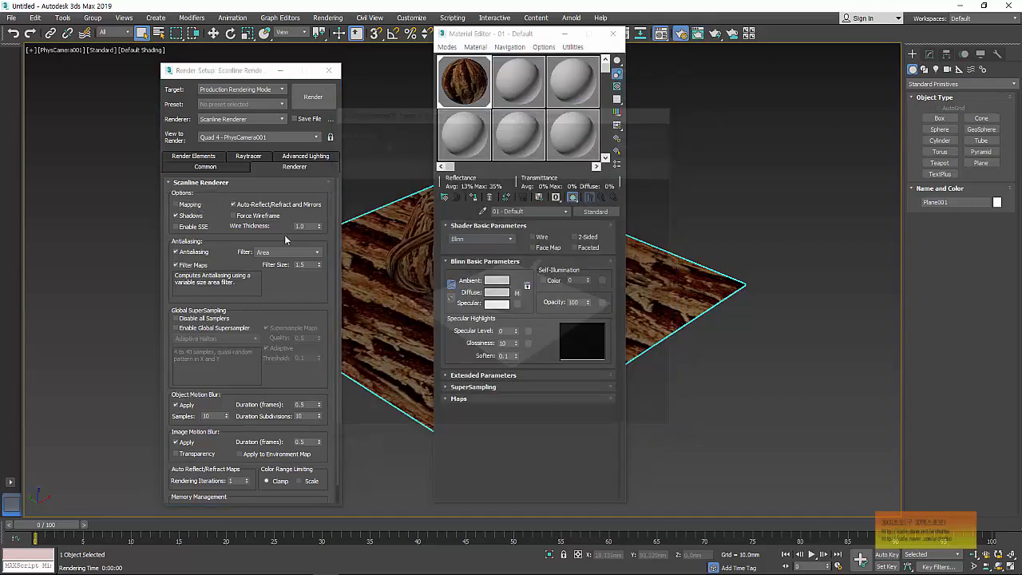
{"action": "left_click", "coordinate": [191, 206]}
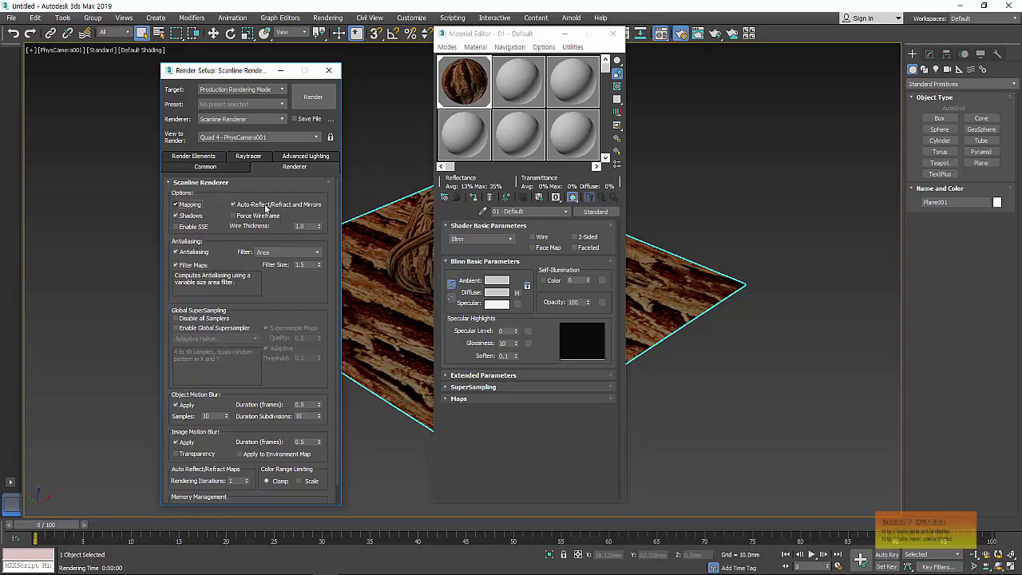
Step: Close the Material Editor and keep the Mapping option enabled in the scanline renderer settings
{"action": "left_click", "coordinate": [612, 33]}
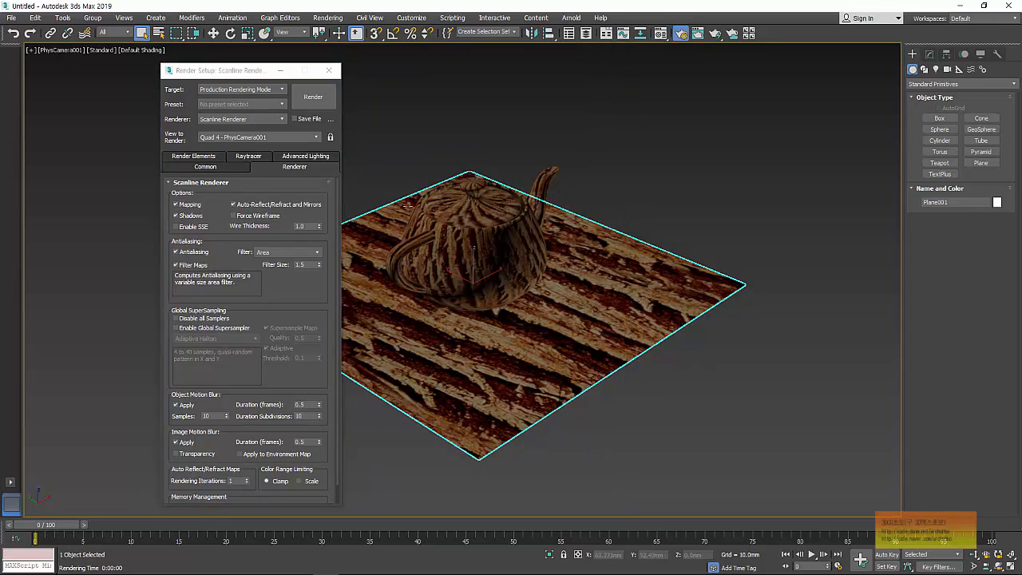
{"action": "left_click", "coordinate": [189, 209]}
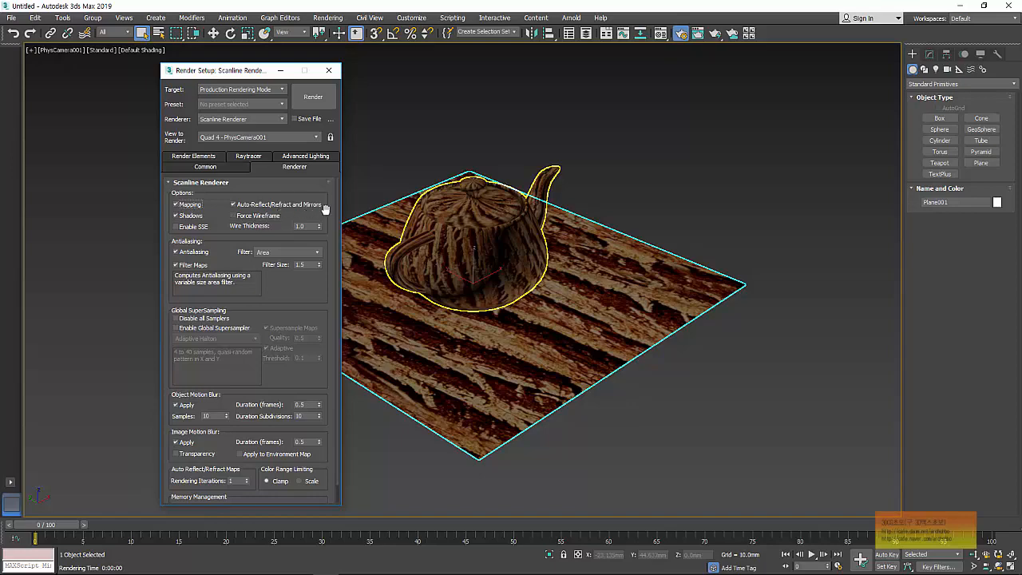
Step: Switch to IcanNote and handwrite the lines "Refl : 반사", "Refr : 굴절" and "Mirror :" with the pen
{"action": "left_click", "coordinate": [375, 543]}
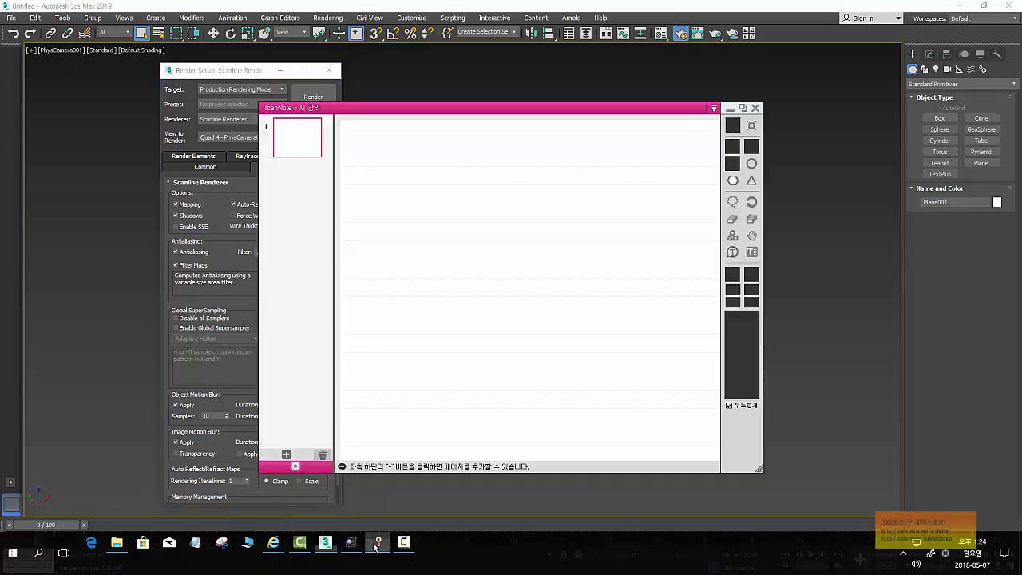
{"action": "left_click_drag", "start_coordinate": [454, 106], "coordinate": [639, 77]}
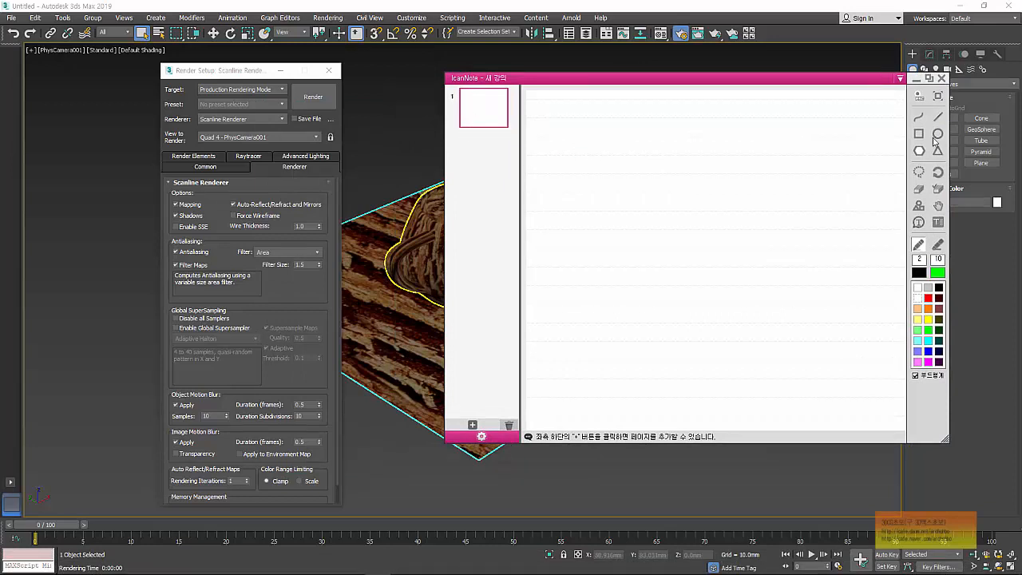
{"action": "left_click", "coordinate": [918, 116]}
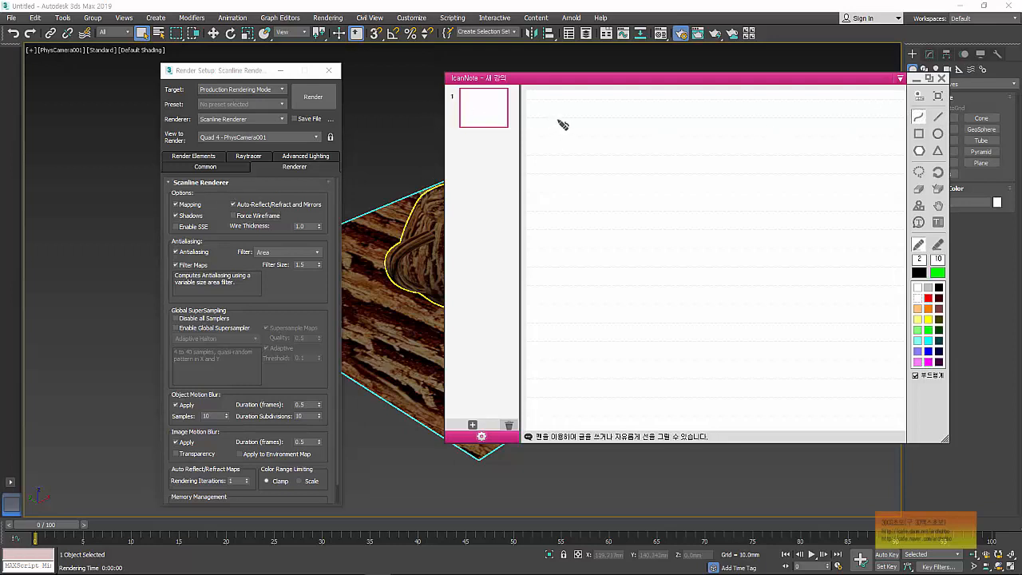
{"action": "mouse_move", "coordinate": [552, 104]}
{"action": "left_mouse_down"}
{"action": "mouse_move", "coordinate": [566, 125]}
{"action": "mouse_move", "coordinate": [612, 119]}
{"action": "left_mouse_up"}
{"action": "mouse_move", "coordinate": [553, 150]}
{"action": "left_mouse_down"}
{"action": "mouse_move", "coordinate": [566, 164]}
{"action": "mouse_move", "coordinate": [592, 159]}
{"action": "mouse_move", "coordinate": [581, 187]}
{"action": "mouse_move", "coordinate": [557, 200]}
{"action": "mouse_move", "coordinate": [650, 210]}
{"action": "mouse_move", "coordinate": [645, 200]}
{"action": "left_mouse_up"}
{"action": "mouse_move", "coordinate": [630, 122]}
{"action": "left_mouse_down"}
{"action": "mouse_move", "coordinate": [653, 104]}
{"action": "mouse_move", "coordinate": [662, 114]}
{"action": "mouse_move", "coordinate": [709, 112]}
{"action": "mouse_move", "coordinate": [619, 158]}
{"action": "mouse_move", "coordinate": [684, 160]}
{"action": "mouse_move", "coordinate": [689, 170]}
{"action": "left_mouse_up"}
{"action": "left_click", "coordinate": [650, 201]}
{"action": "left_click_drag", "start_coordinate": [653, 206], "coordinate": [726, 205]}
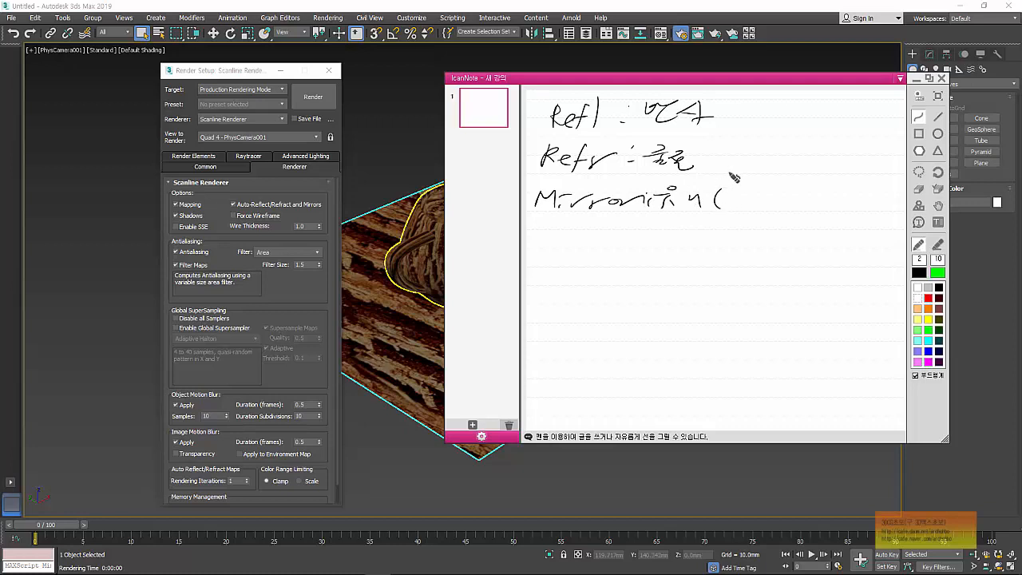
Step: Strike out the wrong word after Mirror, write "거울" and "정반사" instead, and underline 반사 and 정반사 with a linking curve
{"action": "mouse_move", "coordinate": [666, 196]}
{"action": "left_mouse_down"}
{"action": "mouse_move", "coordinate": [722, 192]}
{"action": "mouse_move", "coordinate": [793, 209]}
{"action": "left_mouse_up"}
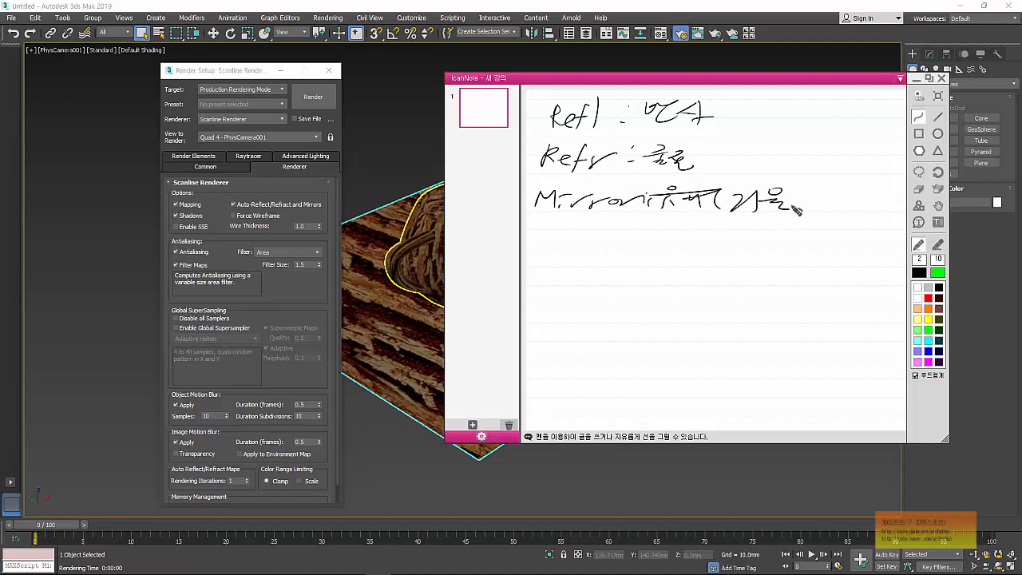
{"action": "mouse_move", "coordinate": [670, 217]}
{"action": "left_mouse_down"}
{"action": "mouse_move", "coordinate": [691, 247]}
{"action": "mouse_move", "coordinate": [719, 234]}
{"action": "mouse_move", "coordinate": [744, 236]}
{"action": "mouse_move", "coordinate": [746, 246]}
{"action": "left_mouse_up"}
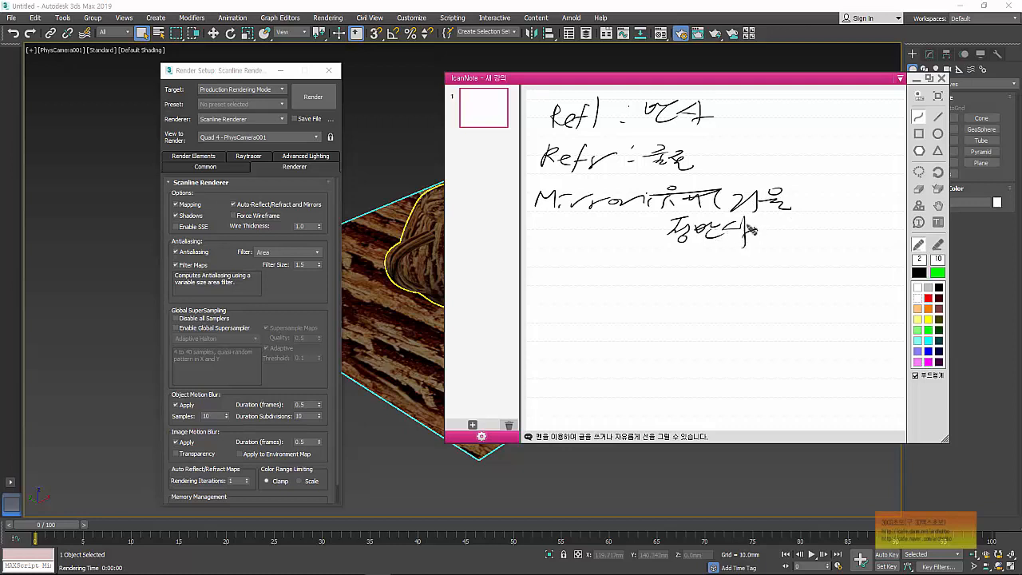
{"action": "left_click_drag", "start_coordinate": [635, 136], "coordinate": [722, 131]}
{"action": "left_click_drag", "start_coordinate": [676, 249], "coordinate": [778, 242]}
{"action": "left_click_drag", "start_coordinate": [753, 155], "coordinate": [768, 246]}
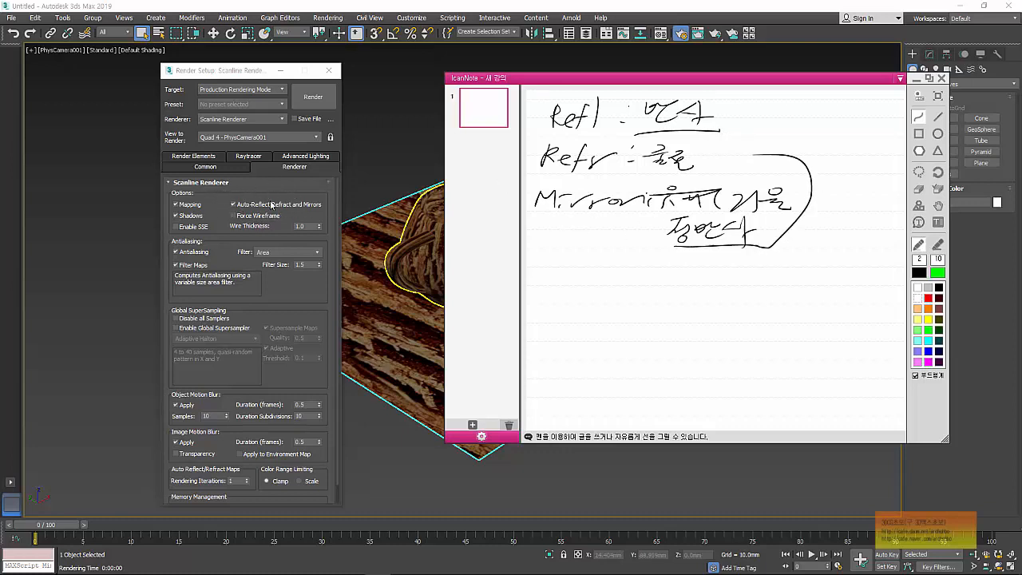
Step: Return to 3ds Max, enable Force Wireframe in the scanline options, and render the camera view
{"action": "left_click", "coordinate": [261, 207]}
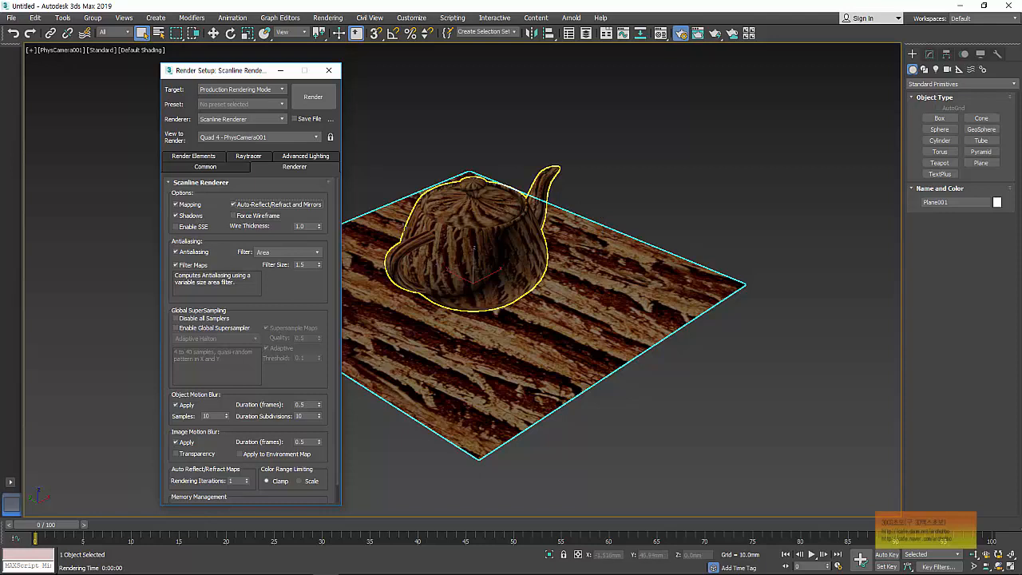
{"action": "left_click", "coordinate": [198, 216]}
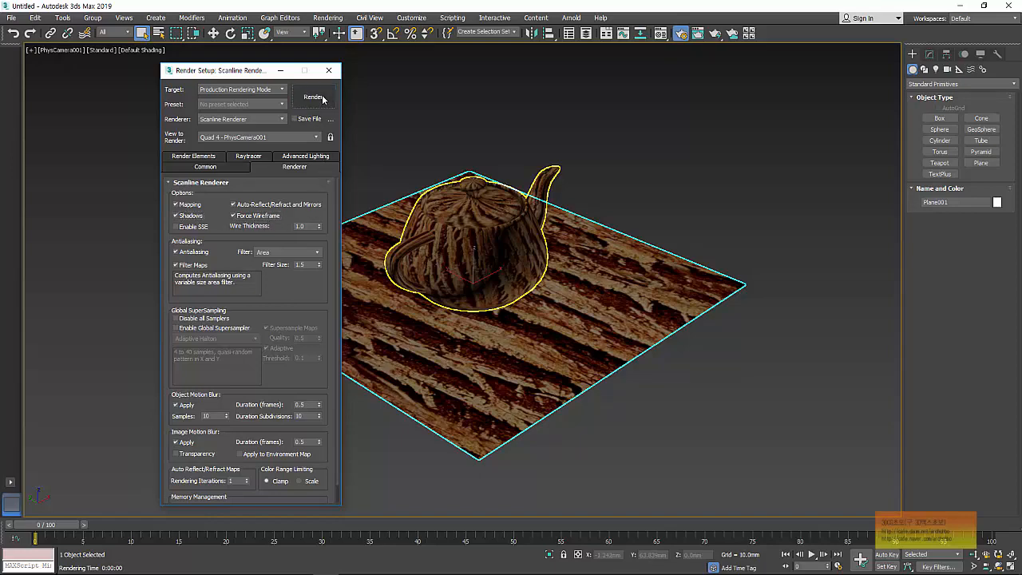
{"action": "left_click", "coordinate": [313, 97]}
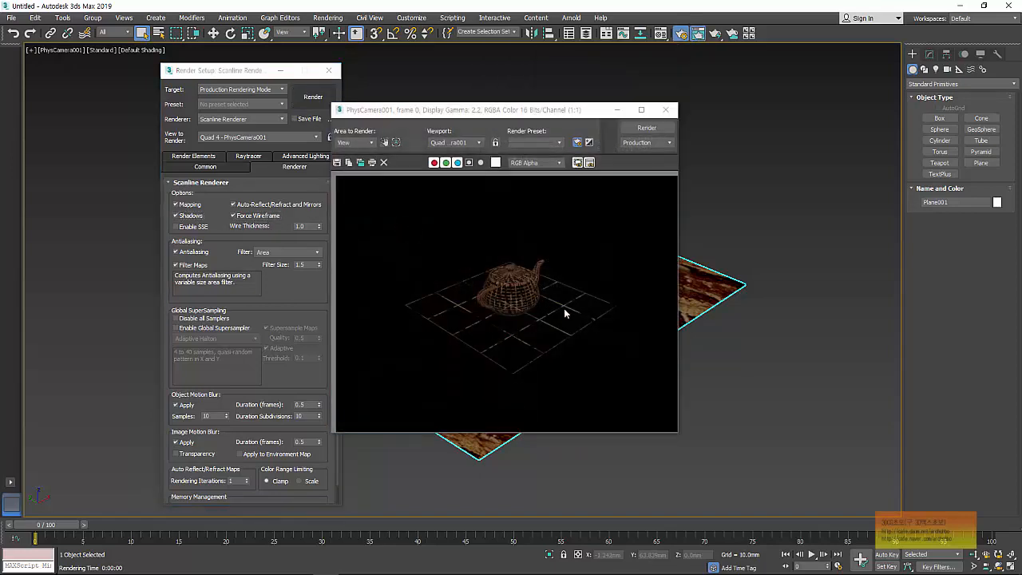
{"action": "left_click", "coordinate": [665, 109]}
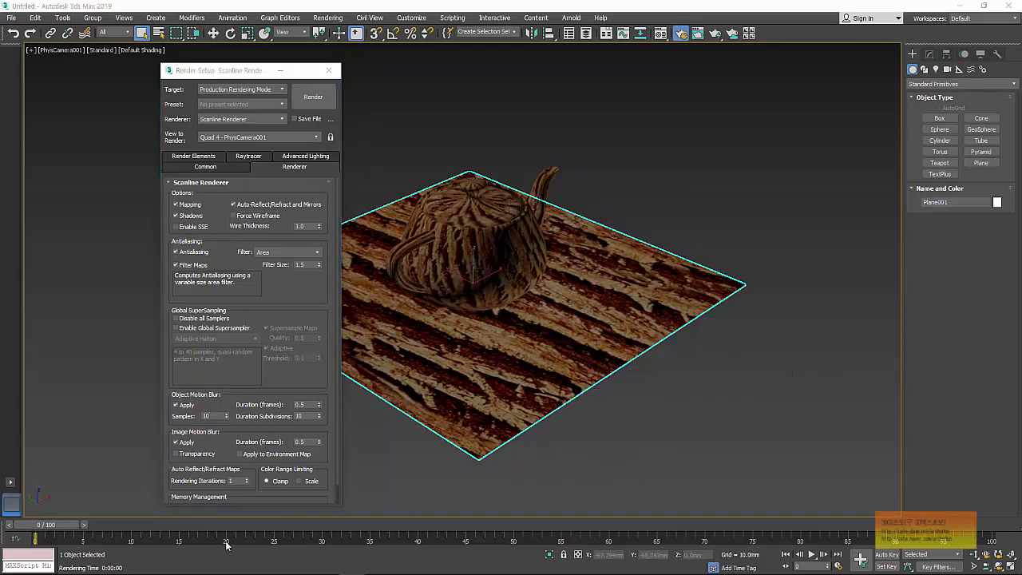
Step: Switch to IcanNote, handwrite "SSE (Steaming SIMD Extension)" below the mirror note, and underline the expanded term
{"action": "mouse_move", "coordinate": [245, 561]}
{"action": "left_click", "coordinate": [379, 543]}
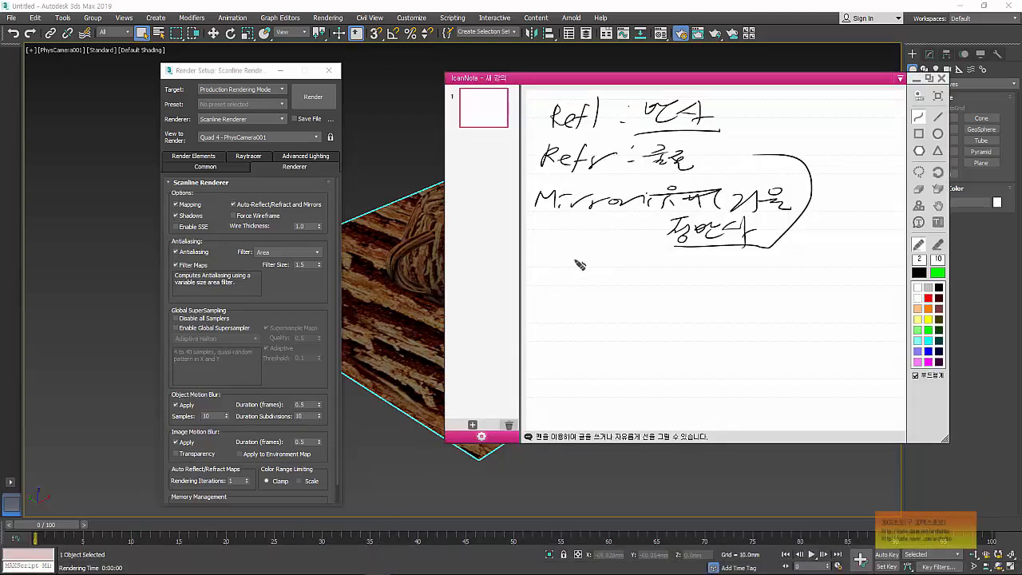
{"action": "mouse_move", "coordinate": [570, 260]}
{"action": "left_mouse_down"}
{"action": "mouse_move", "coordinate": [557, 278]}
{"action": "mouse_move", "coordinate": [600, 279]}
{"action": "left_mouse_up"}
{"action": "mouse_move", "coordinate": [614, 266]}
{"action": "left_mouse_down"}
{"action": "mouse_move", "coordinate": [622, 264]}
{"action": "mouse_move", "coordinate": [616, 282]}
{"action": "mouse_move", "coordinate": [763, 271]}
{"action": "mouse_move", "coordinate": [745, 293]}
{"action": "left_mouse_up"}
{"action": "mouse_move", "coordinate": [799, 259]}
{"action": "left_mouse_down"}
{"action": "mouse_move", "coordinate": [875, 274]}
{"action": "mouse_move", "coordinate": [852, 276]}
{"action": "left_mouse_up"}
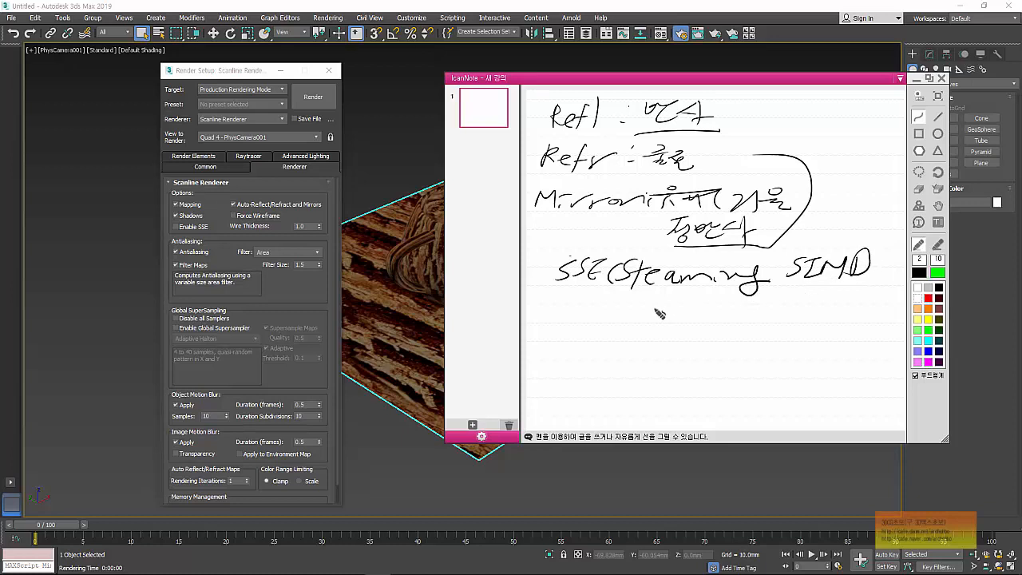
{"action": "mouse_move", "coordinate": [660, 299]}
{"action": "left_mouse_down"}
{"action": "mouse_move", "coordinate": [659, 318]}
{"action": "mouse_move", "coordinate": [696, 313]}
{"action": "mouse_move", "coordinate": [694, 323]}
{"action": "mouse_move", "coordinate": [745, 309]}
{"action": "mouse_move", "coordinate": [787, 323]}
{"action": "left_mouse_up"}
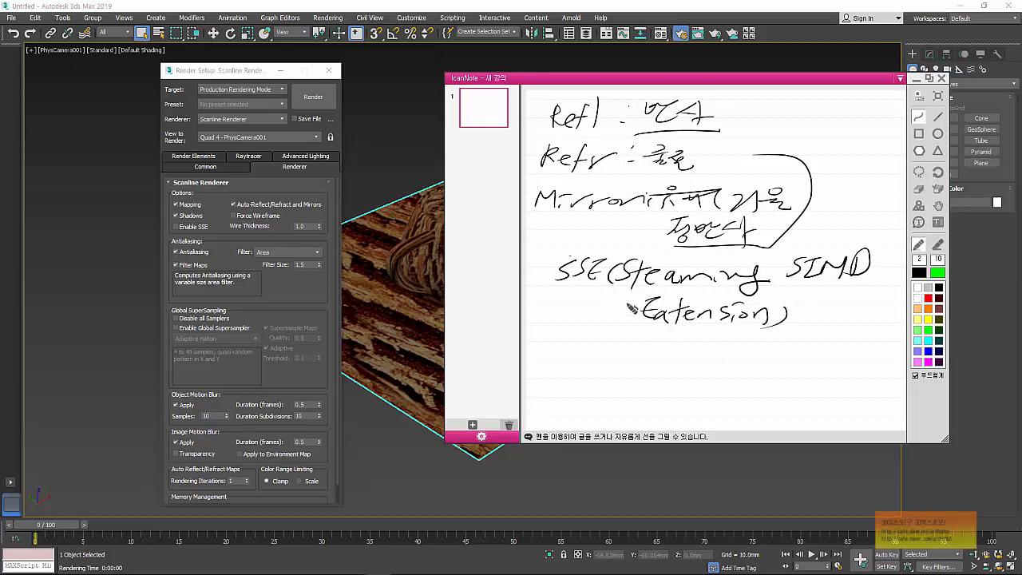
{"action": "left_click_drag", "start_coordinate": [622, 286], "coordinate": [871, 281]}
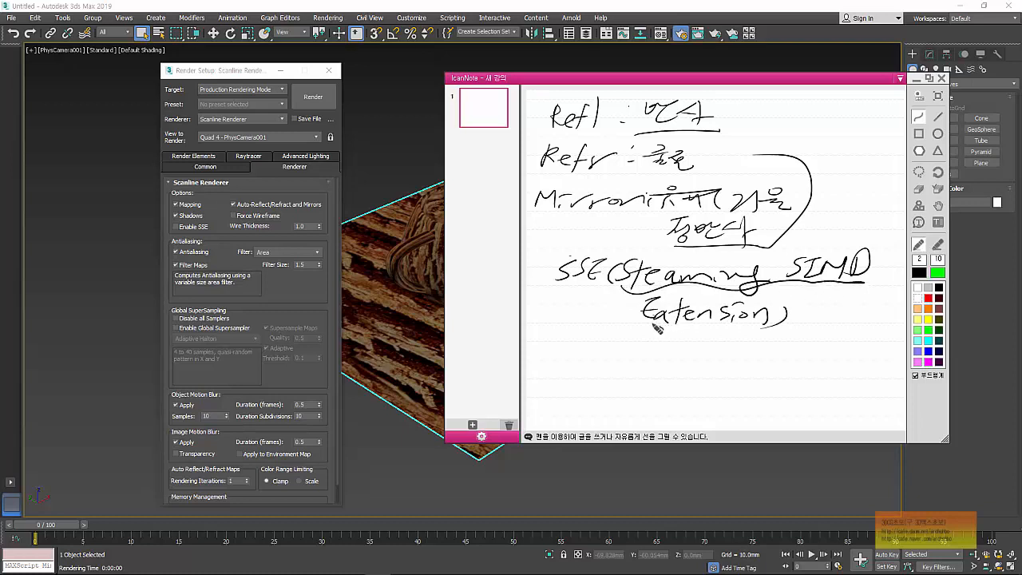
{"action": "left_click_drag", "start_coordinate": [645, 322], "coordinate": [796, 320]}
Step: Handwrite "SIMD" on a new line below the SSE note and circle SIMD in the SSE expansion
{"action": "mouse_move", "coordinate": [574, 334]}
{"action": "left_mouse_down"}
{"action": "mouse_move", "coordinate": [561, 351]}
{"action": "mouse_move", "coordinate": [625, 353]}
{"action": "left_mouse_up"}
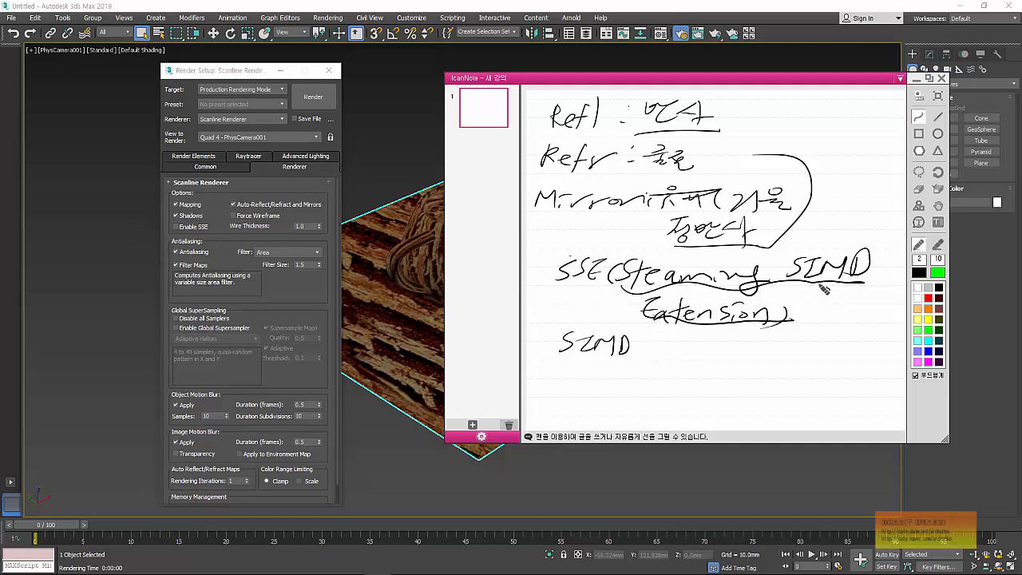
{"action": "left_click_drag", "start_coordinate": [814, 283], "coordinate": [905, 252]}
{"action": "left_click_drag", "start_coordinate": [873, 285], "coordinate": [853, 285]}
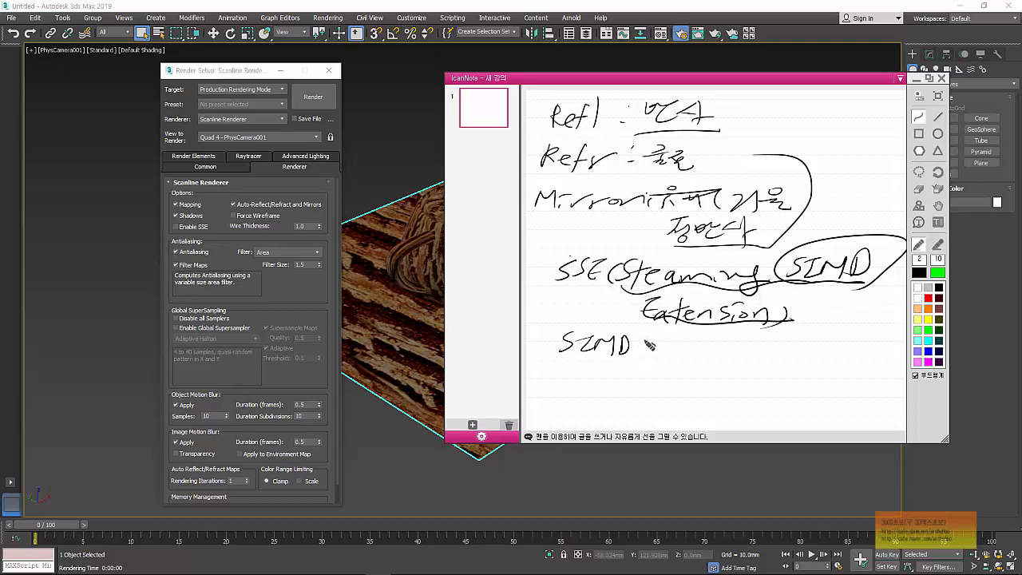
Step: Handwrite the SIMD definition "Single Instruction Multiple Data를 처리" after a colon and underline both of its lines
{"action": "left_click", "coordinate": [651, 338]}
{"action": "left_click", "coordinate": [652, 349]}
{"action": "mouse_move", "coordinate": [683, 338]}
{"action": "left_mouse_down"}
{"action": "mouse_move", "coordinate": [671, 352]}
{"action": "mouse_move", "coordinate": [723, 351]}
{"action": "mouse_move", "coordinate": [701, 366]}
{"action": "left_mouse_up"}
{"action": "mouse_move", "coordinate": [732, 335]}
{"action": "left_mouse_down"}
{"action": "mouse_move", "coordinate": [733, 348]}
{"action": "mouse_move", "coordinate": [795, 356]}
{"action": "mouse_move", "coordinate": [872, 345]}
{"action": "mouse_move", "coordinate": [896, 359]}
{"action": "left_mouse_up"}
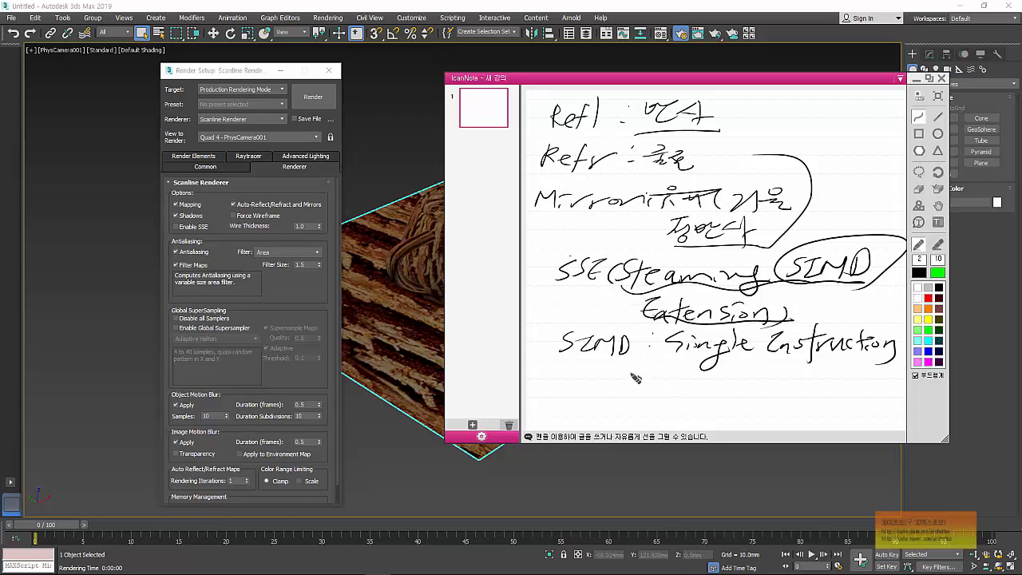
{"action": "mouse_move", "coordinate": [624, 386]}
{"action": "left_mouse_down"}
{"action": "mouse_move", "coordinate": [669, 378]}
{"action": "mouse_move", "coordinate": [739, 391]}
{"action": "mouse_move", "coordinate": [763, 375]}
{"action": "mouse_move", "coordinate": [782, 385]}
{"action": "mouse_move", "coordinate": [850, 372]}
{"action": "mouse_move", "coordinate": [866, 381]}
{"action": "mouse_move", "coordinate": [861, 399]}
{"action": "left_mouse_up"}
{"action": "left_click_drag", "start_coordinate": [868, 377], "coordinate": [878, 391]}
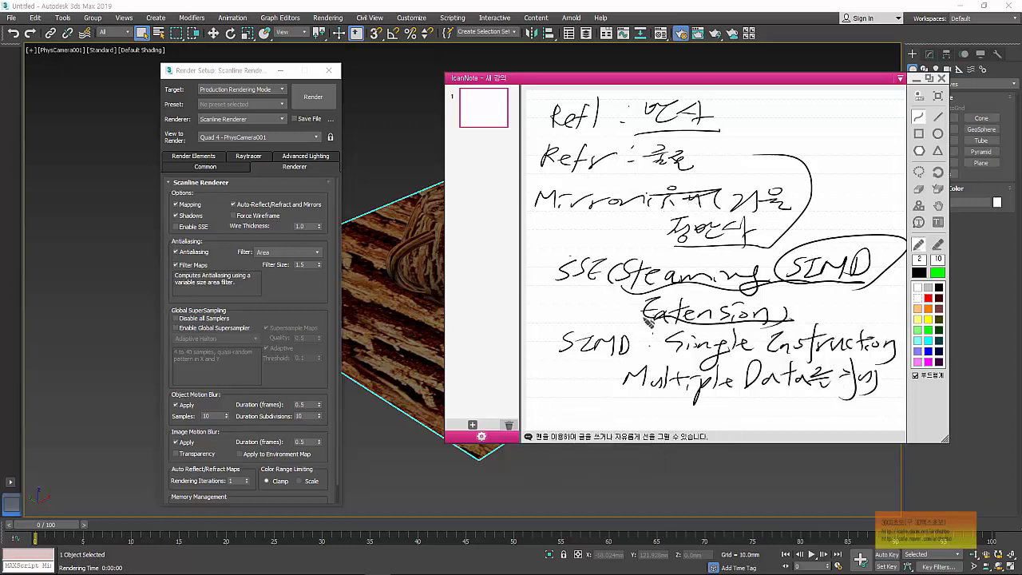
{"action": "left_click_drag", "start_coordinate": [669, 356], "coordinate": [866, 352]}
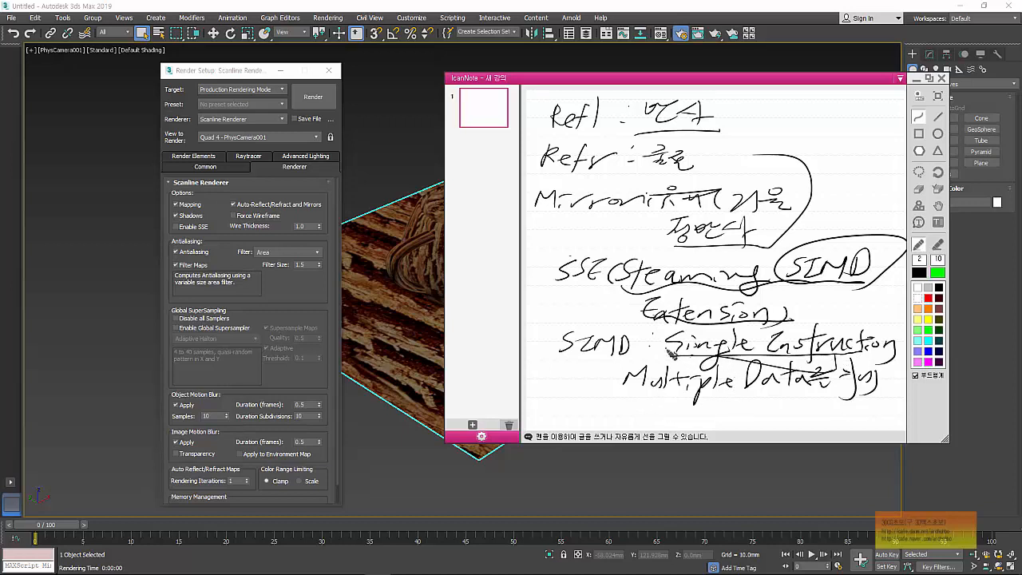
{"action": "left_click_drag", "start_coordinate": [639, 392], "coordinate": [838, 391]}
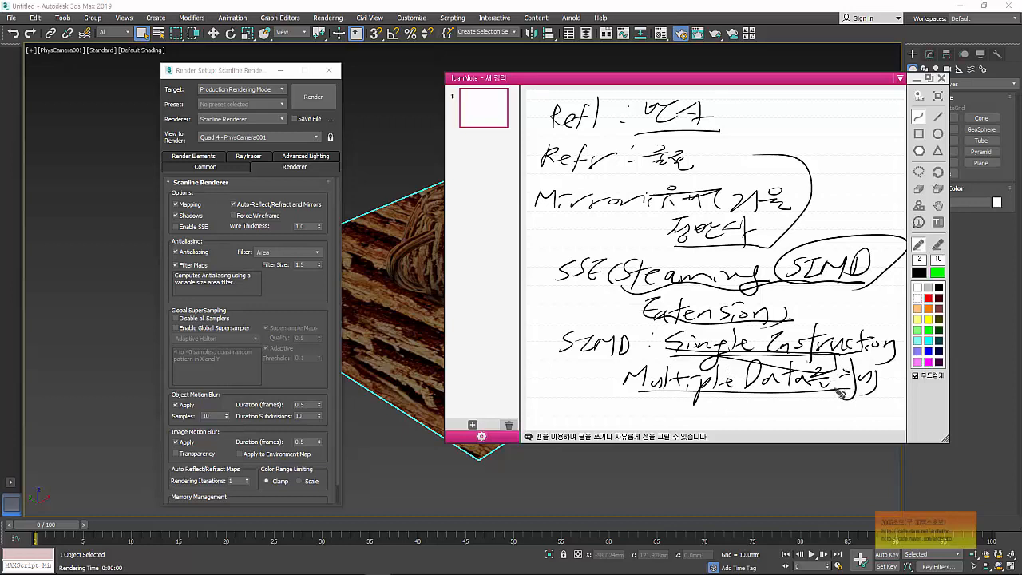
Step: Add a second note page, handwrite the Korean definition of SIMD as processing several pieces of Data, and underline SIMD
{"action": "left_click", "coordinate": [473, 424]}
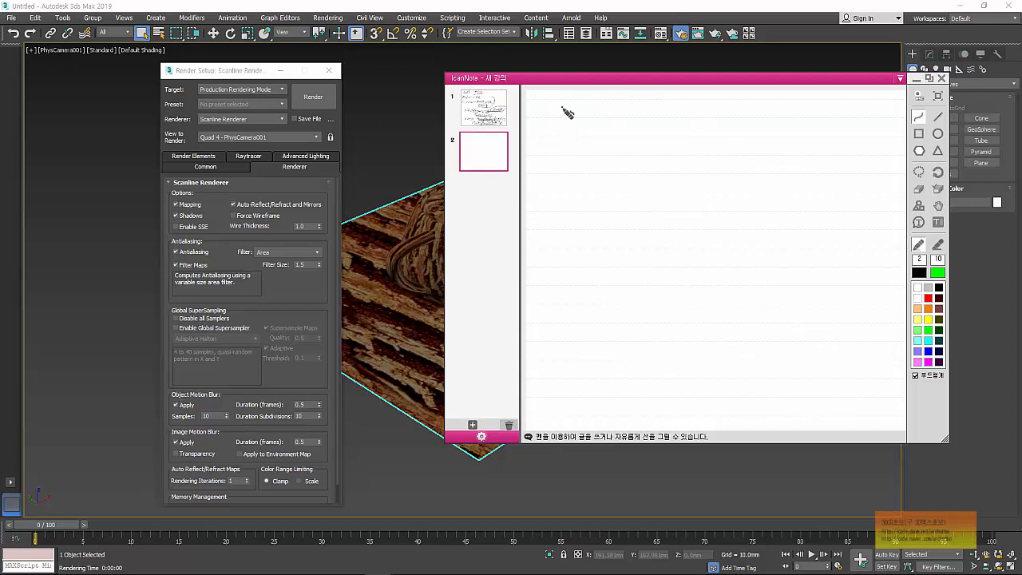
{"action": "mouse_move", "coordinate": [572, 111]}
{"action": "left_mouse_down"}
{"action": "mouse_move", "coordinate": [538, 130]}
{"action": "mouse_move", "coordinate": [613, 104]}
{"action": "mouse_move", "coordinate": [634, 125]}
{"action": "mouse_move", "coordinate": [647, 114]}
{"action": "mouse_move", "coordinate": [663, 126]}
{"action": "mouse_move", "coordinate": [674, 120]}
{"action": "mouse_move", "coordinate": [697, 144]}
{"action": "mouse_move", "coordinate": [713, 132]}
{"action": "left_mouse_up"}
{"action": "mouse_move", "coordinate": [720, 130]}
{"action": "left_mouse_down"}
{"action": "mouse_move", "coordinate": [799, 125]}
{"action": "mouse_move", "coordinate": [831, 107]}
{"action": "mouse_move", "coordinate": [842, 127]}
{"action": "mouse_move", "coordinate": [851, 112]}
{"action": "mouse_move", "coordinate": [886, 126]}
{"action": "left_mouse_up"}
{"action": "mouse_move", "coordinate": [608, 146]}
{"action": "left_mouse_down"}
{"action": "mouse_move", "coordinate": [646, 159]}
{"action": "mouse_move", "coordinate": [676, 155]}
{"action": "mouse_move", "coordinate": [685, 168]}
{"action": "mouse_move", "coordinate": [754, 162]}
{"action": "left_mouse_up"}
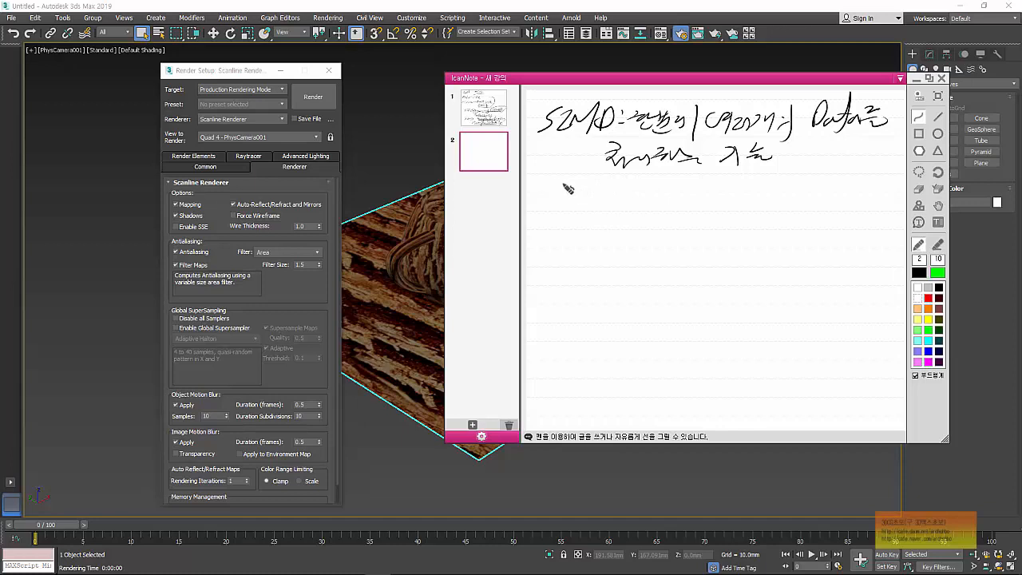
{"action": "left_click_drag", "start_coordinate": [555, 145], "coordinate": [627, 140]}
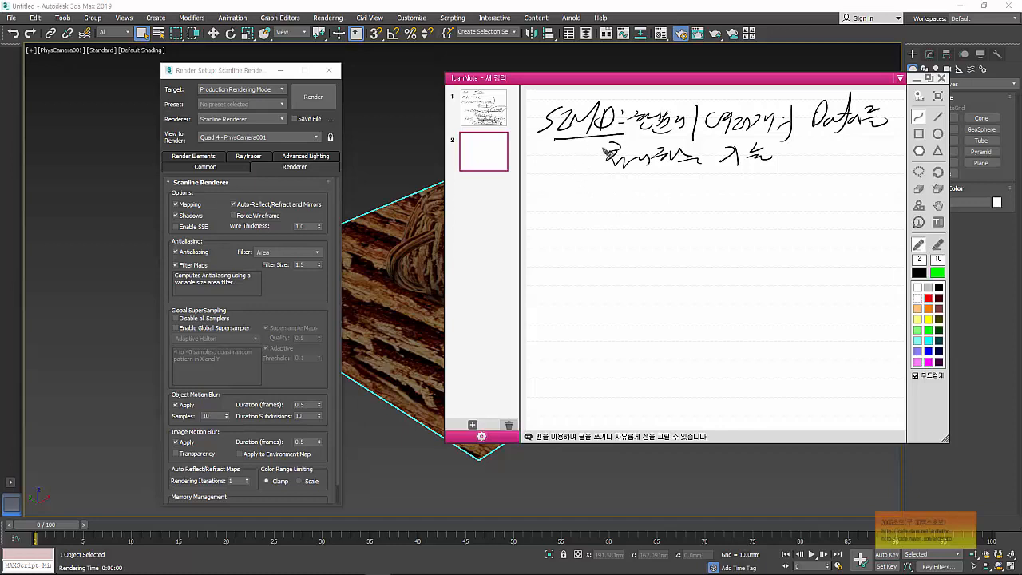
Step: Handwrite "SSE : 펜티엄 4 CPU" on the line below the SIMD definition
{"action": "left_click", "coordinate": [573, 180]}
{"action": "left_click", "coordinate": [564, 183]}
{"action": "mouse_move", "coordinate": [598, 180]}
{"action": "left_mouse_down"}
{"action": "mouse_move", "coordinate": [571, 203]}
{"action": "mouse_move", "coordinate": [589, 204]}
{"action": "left_mouse_up"}
{"action": "mouse_move", "coordinate": [617, 183]}
{"action": "left_mouse_down"}
{"action": "mouse_move", "coordinate": [614, 201]}
{"action": "mouse_move", "coordinate": [685, 188]}
{"action": "left_mouse_up"}
{"action": "left_click", "coordinate": [641, 176]}
{"action": "left_click", "coordinate": [637, 193]}
{"action": "left_click_drag", "start_coordinate": [693, 177], "coordinate": [693, 201]}
{"action": "left_click_drag", "start_coordinate": [711, 182], "coordinate": [713, 191]}
{"action": "mouse_move", "coordinate": [715, 180]}
{"action": "left_mouse_down"}
{"action": "mouse_move", "coordinate": [715, 205]}
{"action": "mouse_move", "coordinate": [736, 192]}
{"action": "left_mouse_up"}
{"action": "mouse_move", "coordinate": [724, 195]}
{"action": "left_mouse_down"}
{"action": "mouse_move", "coordinate": [734, 204]}
{"action": "mouse_move", "coordinate": [770, 195]}
{"action": "left_mouse_up"}
{"action": "mouse_move", "coordinate": [765, 188]}
{"action": "left_mouse_down"}
{"action": "mouse_move", "coordinate": [761, 206]}
{"action": "mouse_move", "coordinate": [789, 202]}
{"action": "left_mouse_up"}
{"action": "left_click_drag", "start_coordinate": [804, 189], "coordinate": [803, 196]}
{"action": "mouse_move", "coordinate": [835, 181]}
{"action": "left_mouse_down"}
{"action": "mouse_move", "coordinate": [838, 200]}
{"action": "mouse_move", "coordinate": [846, 182]}
{"action": "left_mouse_up"}
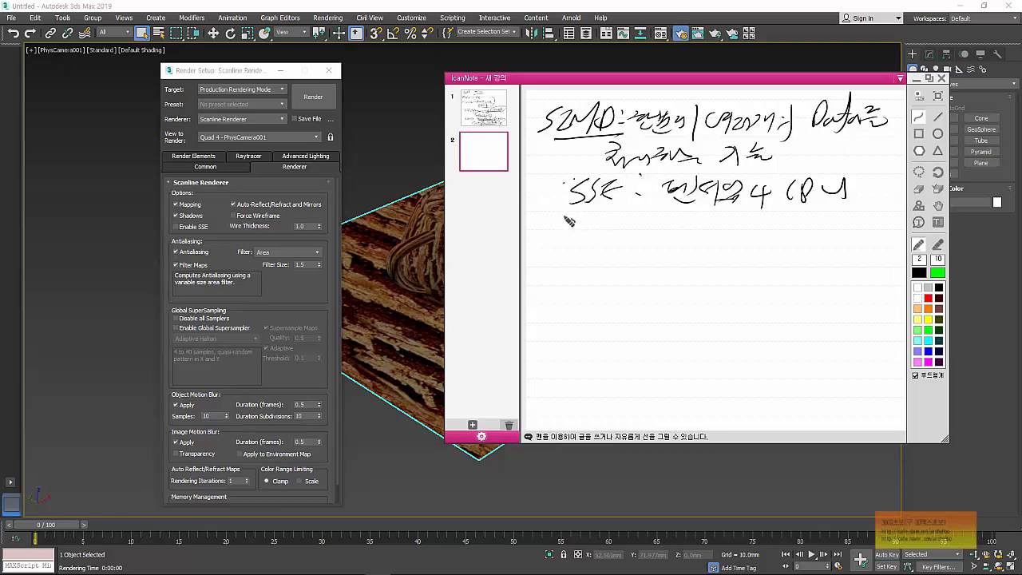
Step: Draw a box around SSE, handwrite the older CPU note with "SSE" below, and strike through that second SSE
{"action": "mouse_move", "coordinate": [560, 211]}
{"action": "left_mouse_down"}
{"action": "mouse_move", "coordinate": [647, 209]}
{"action": "mouse_move", "coordinate": [570, 169]}
{"action": "mouse_move", "coordinate": [552, 213]}
{"action": "mouse_move", "coordinate": [598, 260]}
{"action": "mouse_move", "coordinate": [675, 257]}
{"action": "left_mouse_up"}
{"action": "left_click_drag", "start_coordinate": [690, 237], "coordinate": [700, 253]}
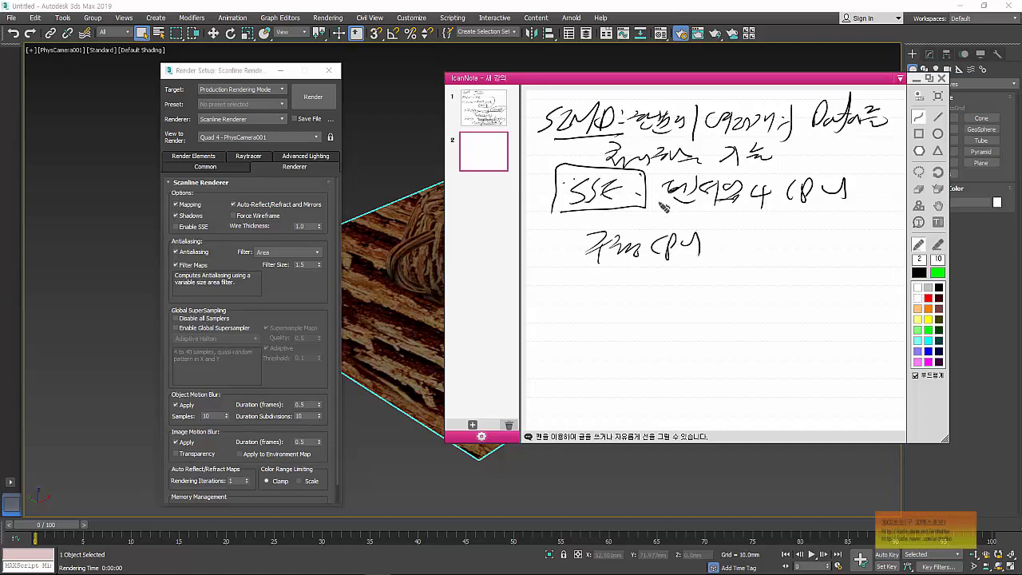
{"action": "mouse_move", "coordinate": [755, 226]}
{"action": "left_mouse_down"}
{"action": "mouse_move", "coordinate": [741, 244]}
{"action": "mouse_move", "coordinate": [762, 244]}
{"action": "left_mouse_up"}
{"action": "mouse_move", "coordinate": [797, 225]}
{"action": "left_mouse_down"}
{"action": "mouse_move", "coordinate": [785, 244]}
{"action": "mouse_move", "coordinate": [813, 240]}
{"action": "left_mouse_up"}
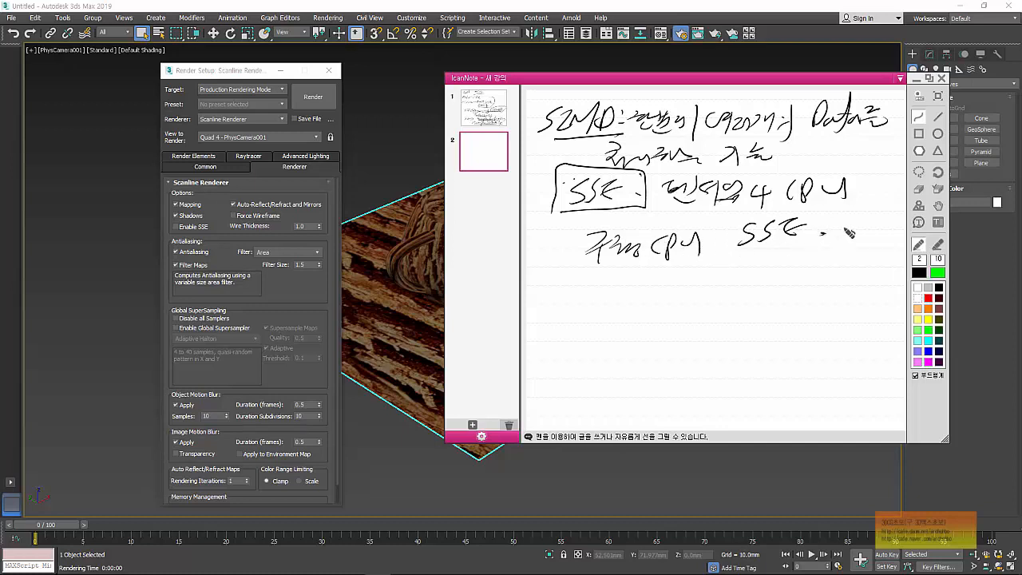
{"action": "left_click_drag", "start_coordinate": [851, 222], "coordinate": [804, 252]}
{"action": "left_click_drag", "start_coordinate": [756, 221], "coordinate": [827, 241]}
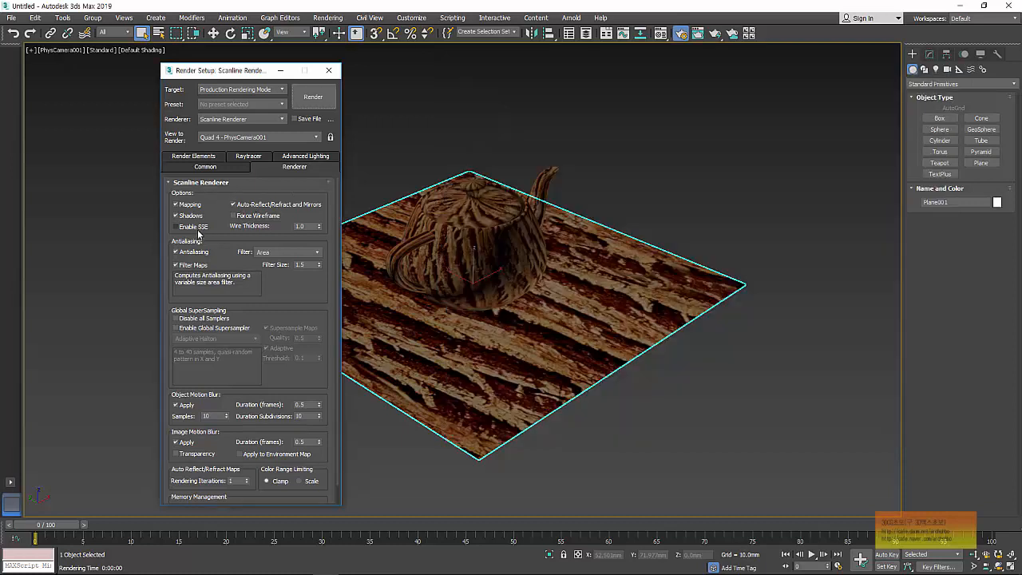
Step: Return to 3ds Max, turn Force Wireframe on, and render the teapot scene through the physical camera
{"action": "left_click", "coordinate": [198, 233]}
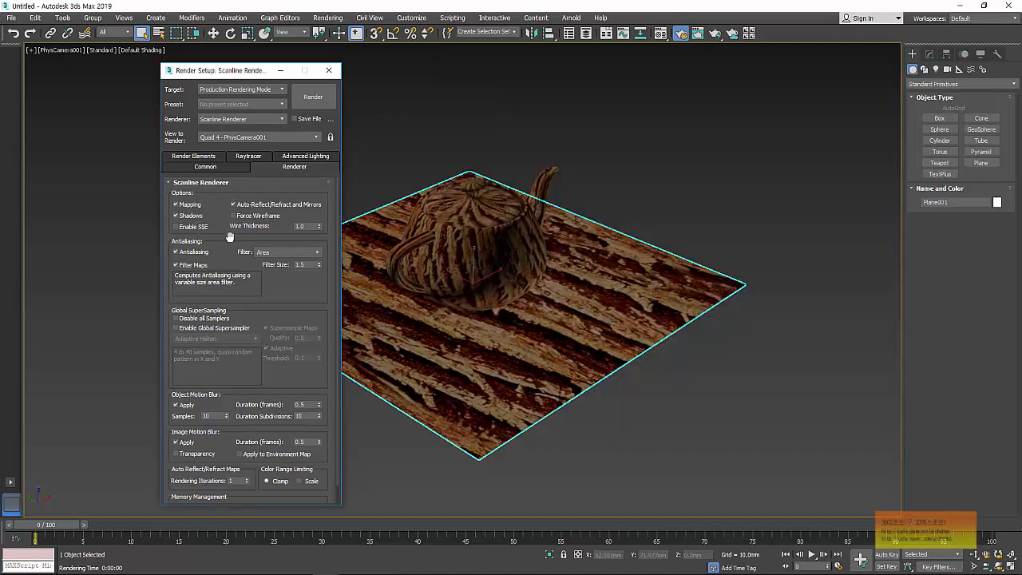
{"action": "left_click", "coordinate": [206, 232]}
{"action": "left_click", "coordinate": [265, 214]}
{"action": "left_click", "coordinate": [316, 102]}
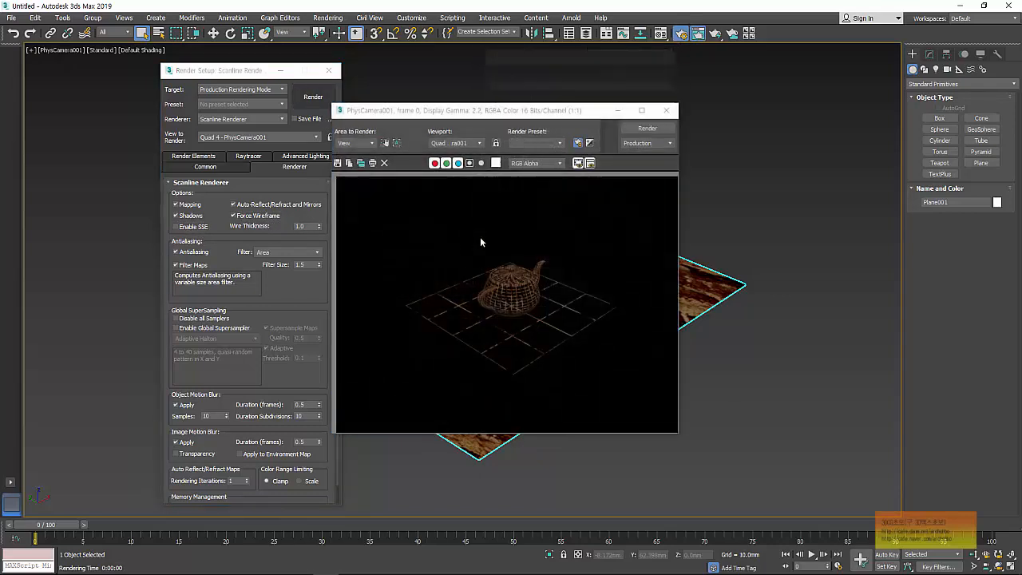
Step: Set the scanline Wire Thickness to 3.0 and render the camera view again
{"action": "left_click", "coordinate": [316, 228]}
{"action": "left_click", "coordinate": [538, 184]}
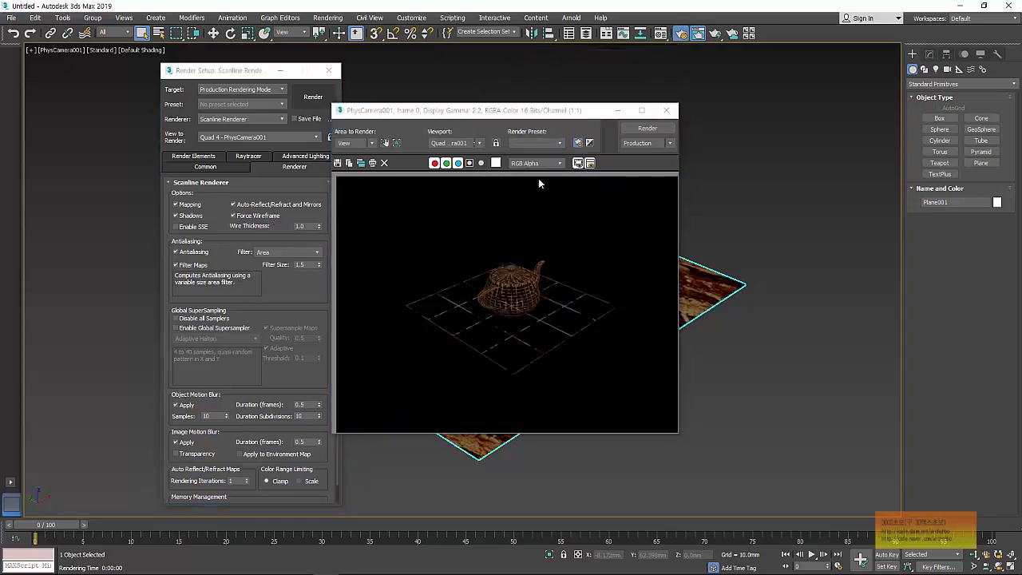
{"action": "left_click", "coordinate": [301, 226]}
{"action": "double_click", "coordinate": [300, 226]}
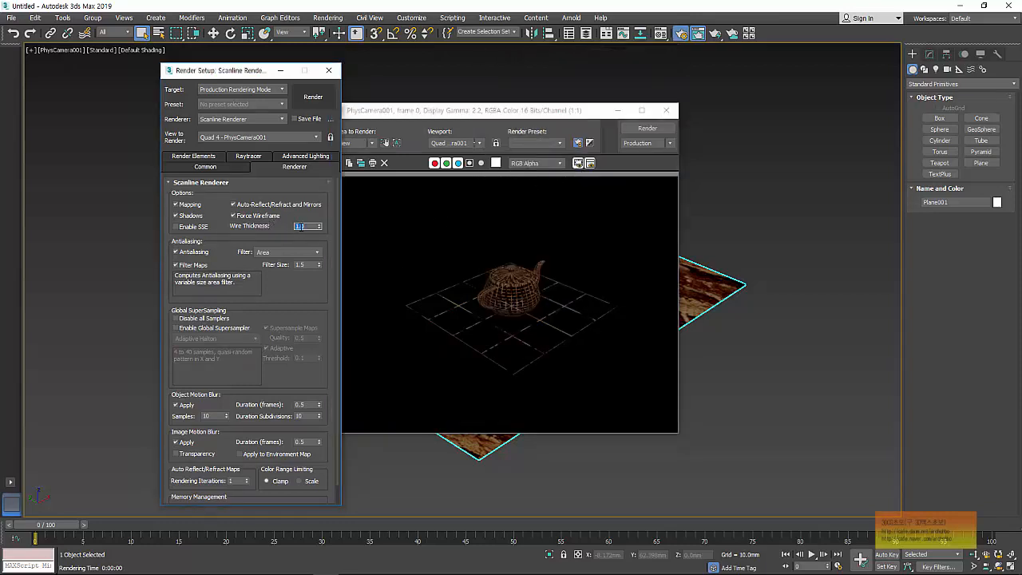
{"action": "left_click", "coordinate": [313, 97]}
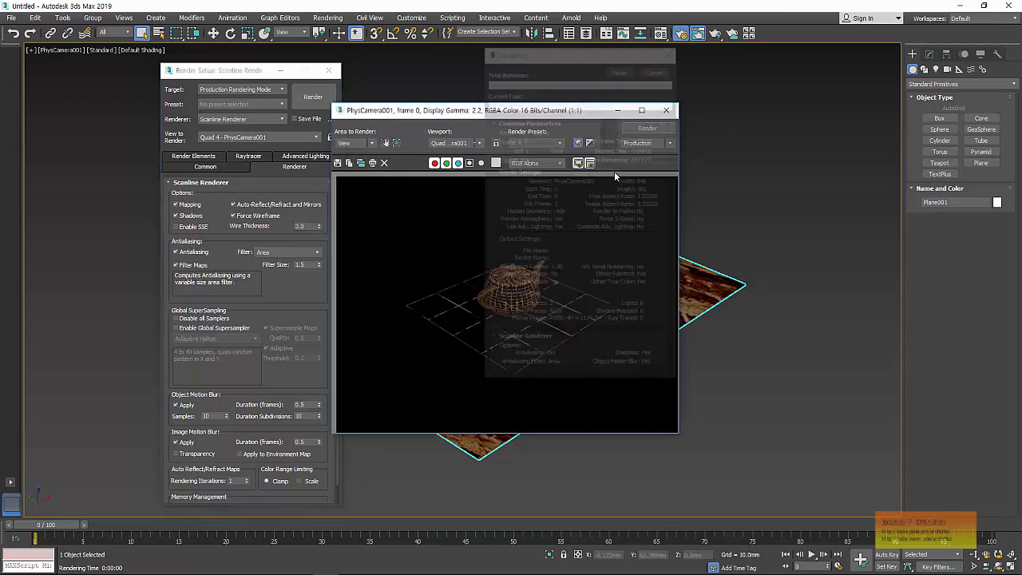
Step: Set the Wire Thickness back to 1.0 and disable Force Wireframe, with the rendered frame moved clear of the render settings
{"action": "left_click", "coordinate": [307, 230]}
{"action": "double_click", "coordinate": [306, 226]}
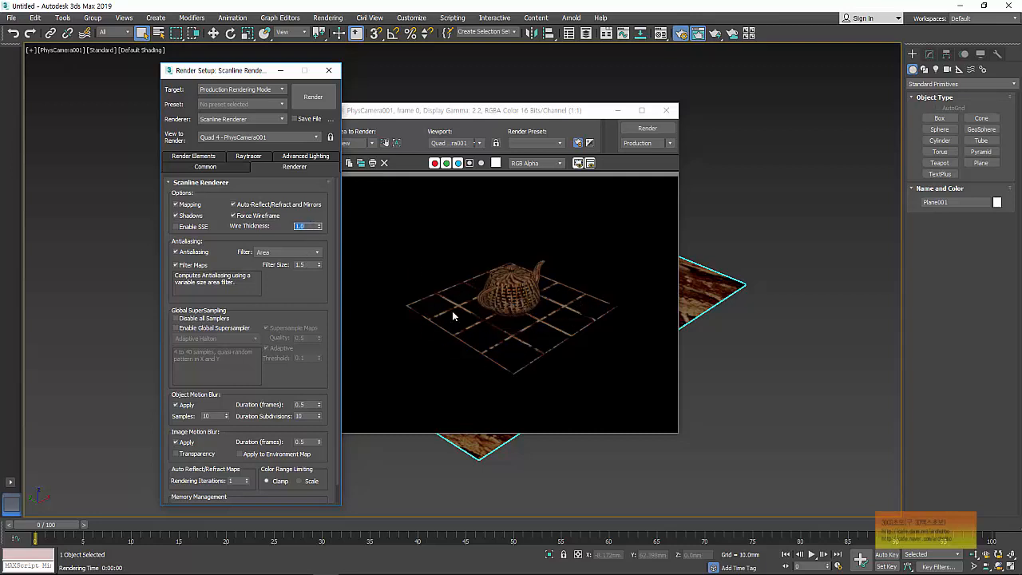
{"action": "left_click_drag", "start_coordinate": [548, 114], "coordinate": [775, 99]}
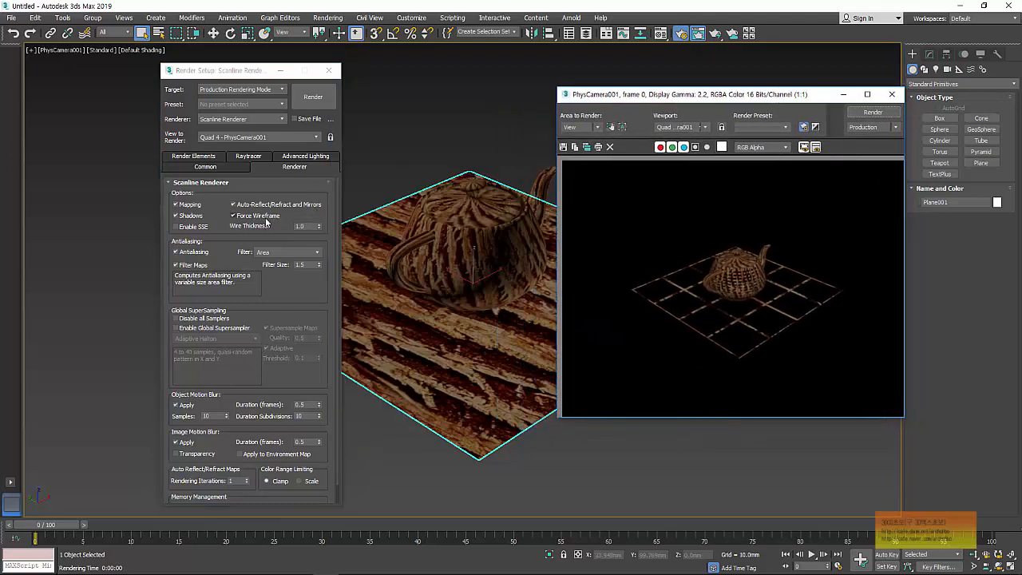
{"action": "left_click", "coordinate": [266, 223]}
{"action": "left_click", "coordinate": [232, 216]}
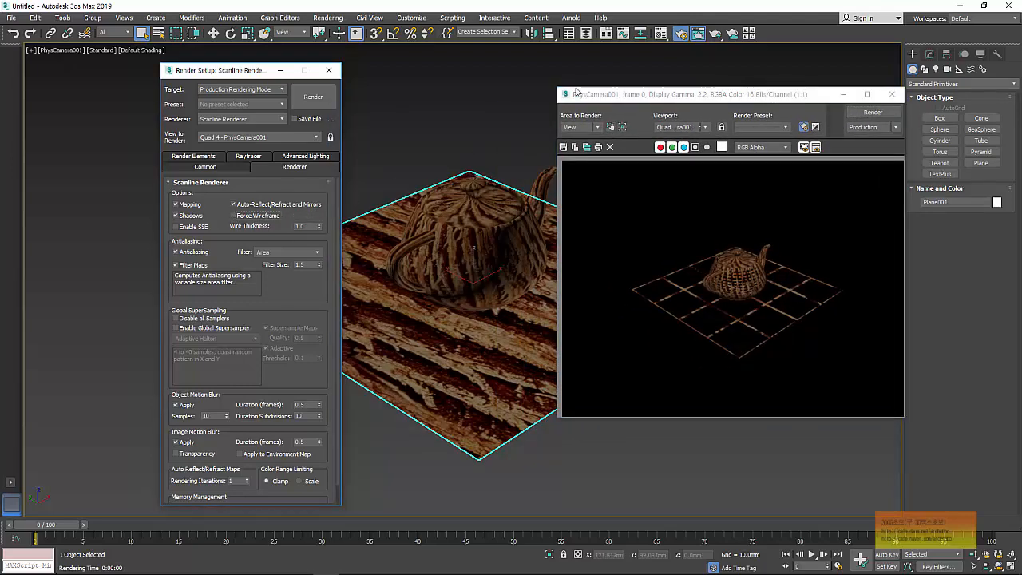
Step: Enable the Wire shader option on the 01 - Default wood material in the Material Editor and render the camera view
{"action": "key", "text": "m"}
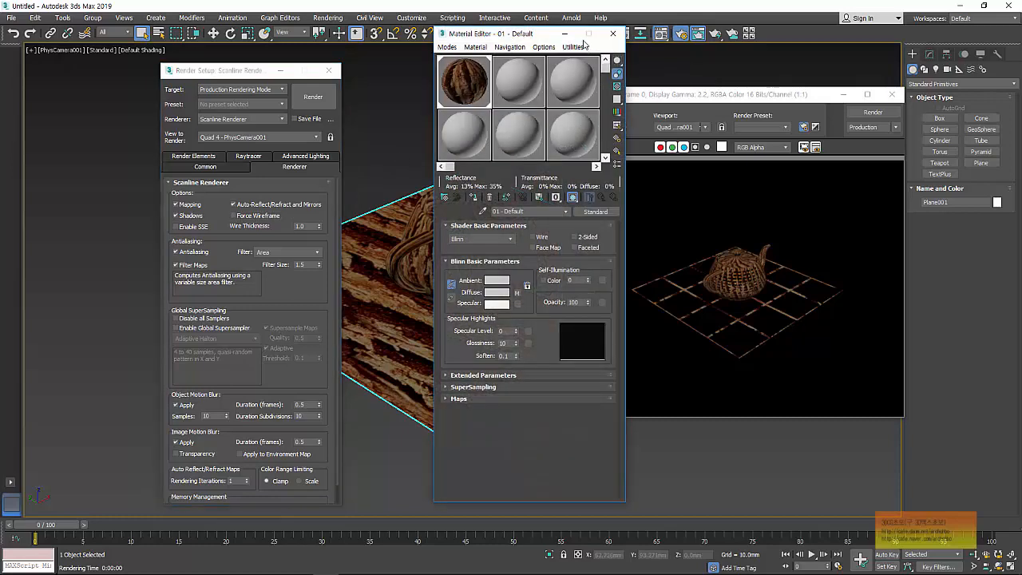
{"action": "left_click_drag", "start_coordinate": [523, 46], "coordinate": [296, 73]}
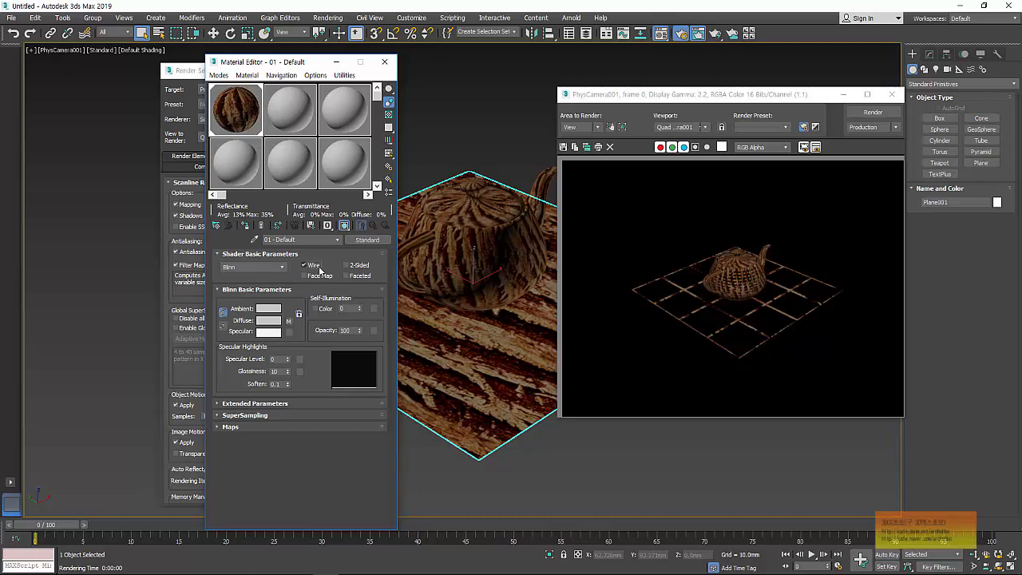
{"action": "left_click", "coordinate": [872, 111]}
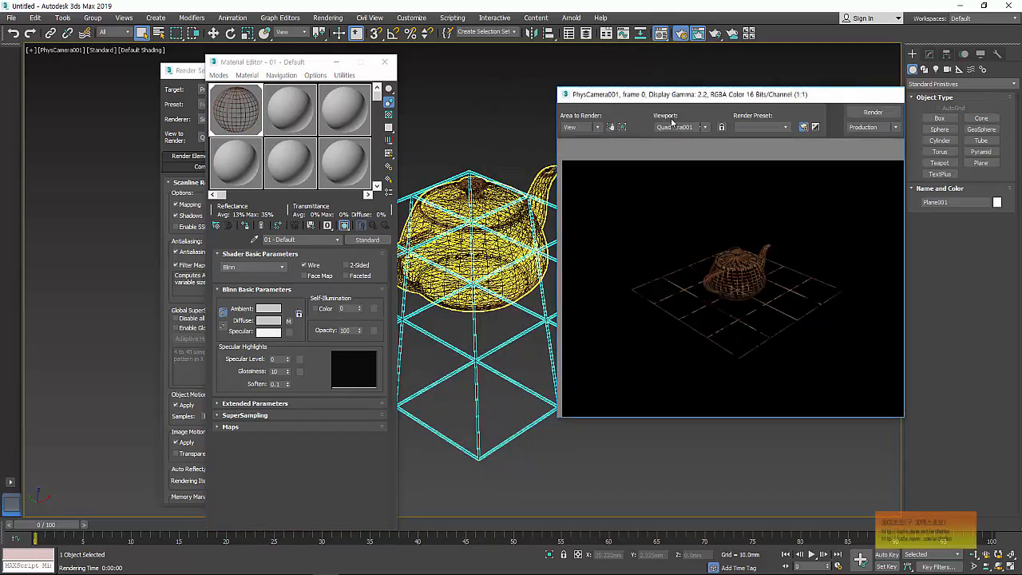
Step: Dismiss the rendered frame, disable Wire on the 01 - Default material, and close the Material Editor
{"action": "left_click", "coordinate": [892, 95]}
{"action": "left_click", "coordinate": [304, 265]}
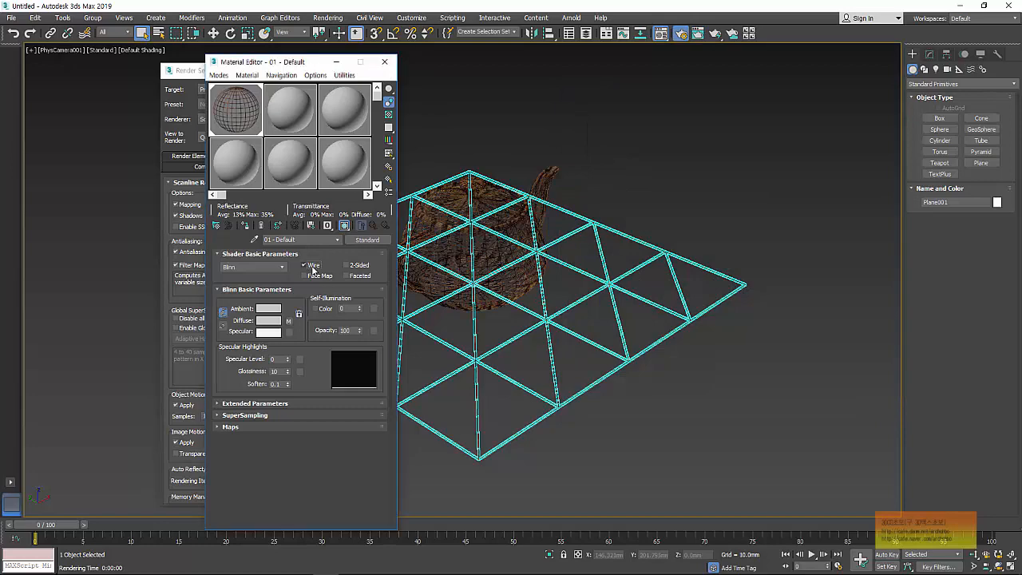
{"action": "left_click", "coordinate": [393, 67]}
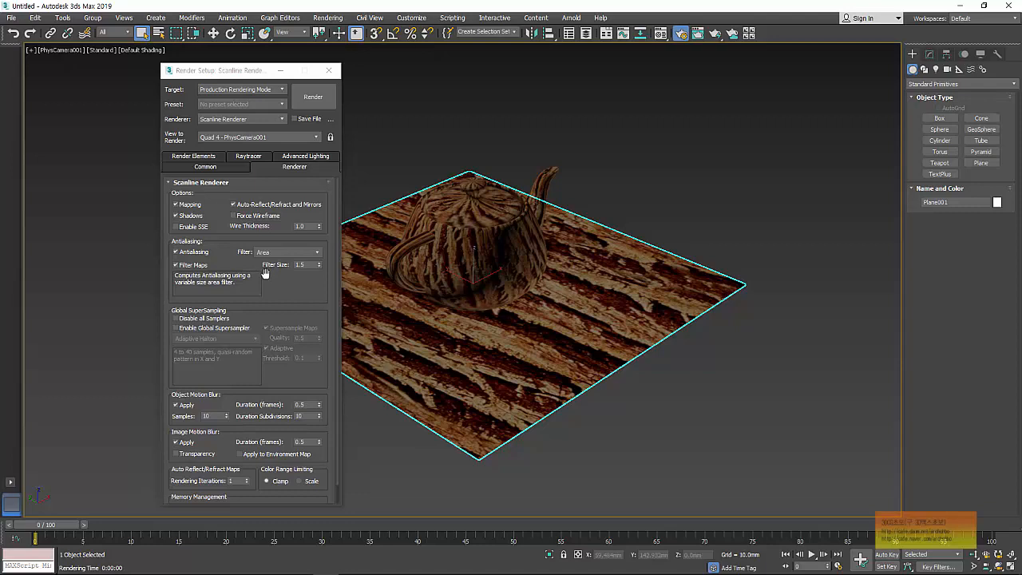
Step: Show the antialiasing filter options, switch to IcanNote, and handwrite a Korean line with "Antialasing" beneath it on the second page
{"action": "mouse_move", "coordinate": [335, 571]}
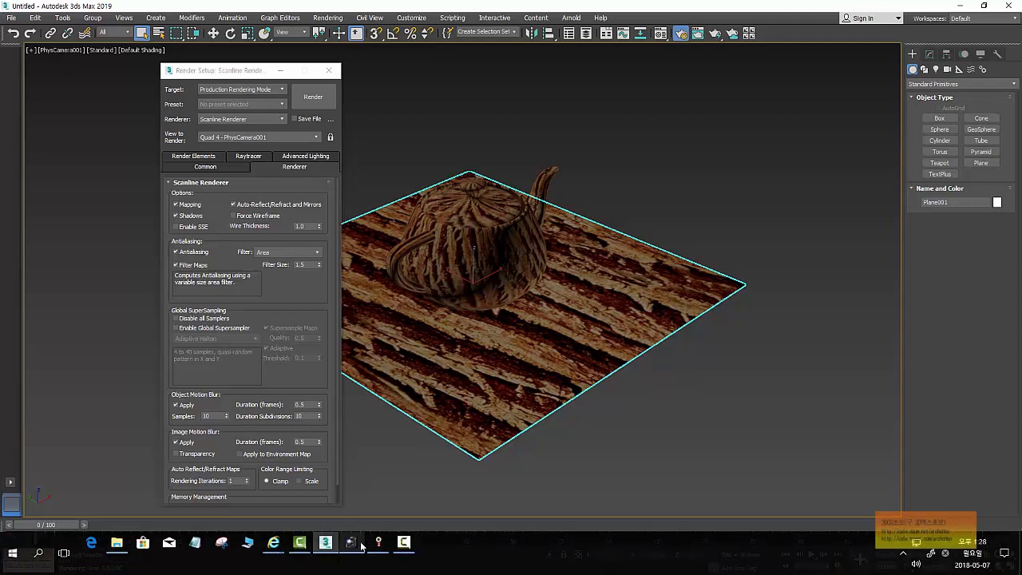
{"action": "mouse_move", "coordinate": [368, 546]}
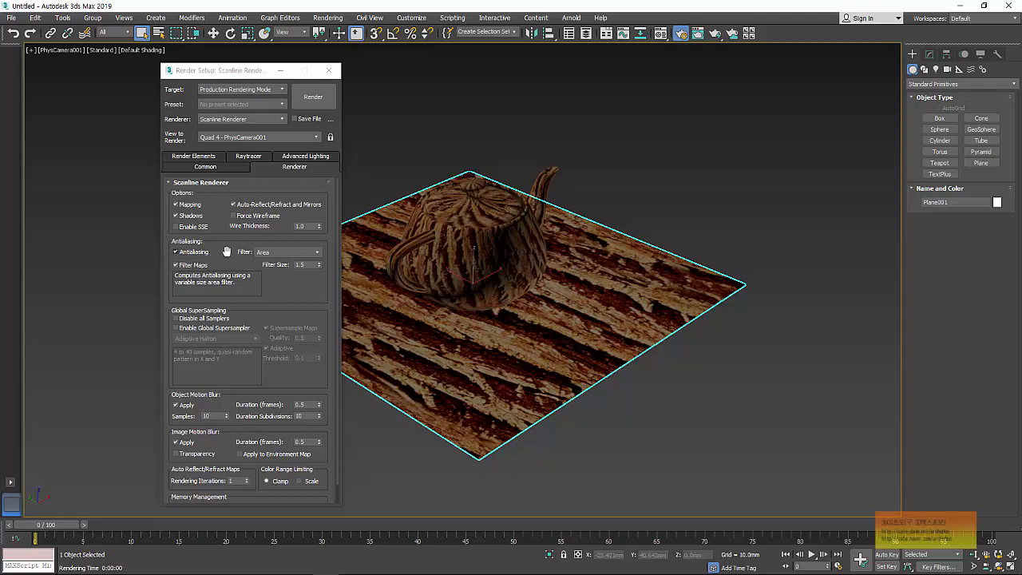
{"action": "left_click", "coordinate": [272, 253]}
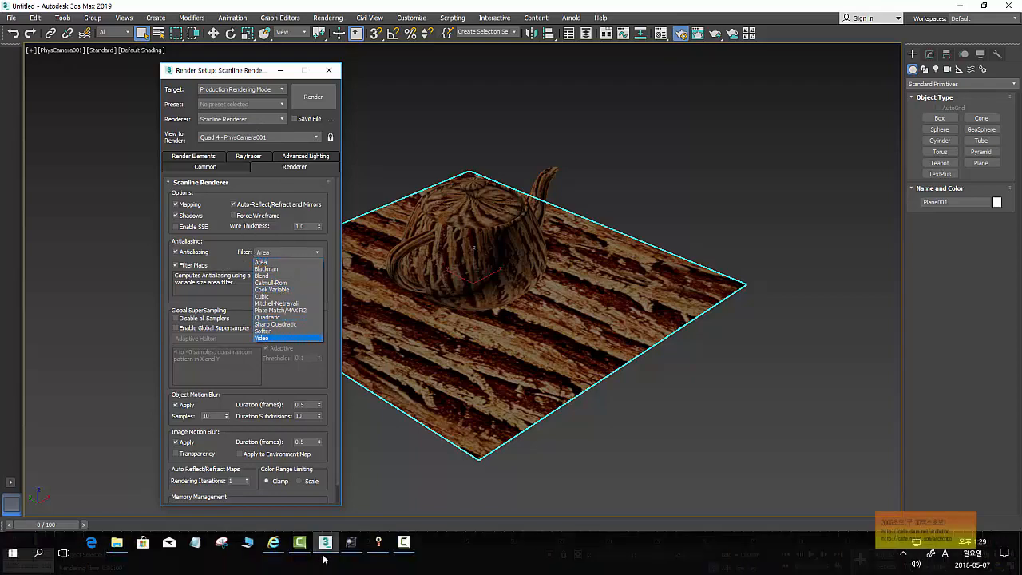
{"action": "left_click", "coordinate": [384, 551]}
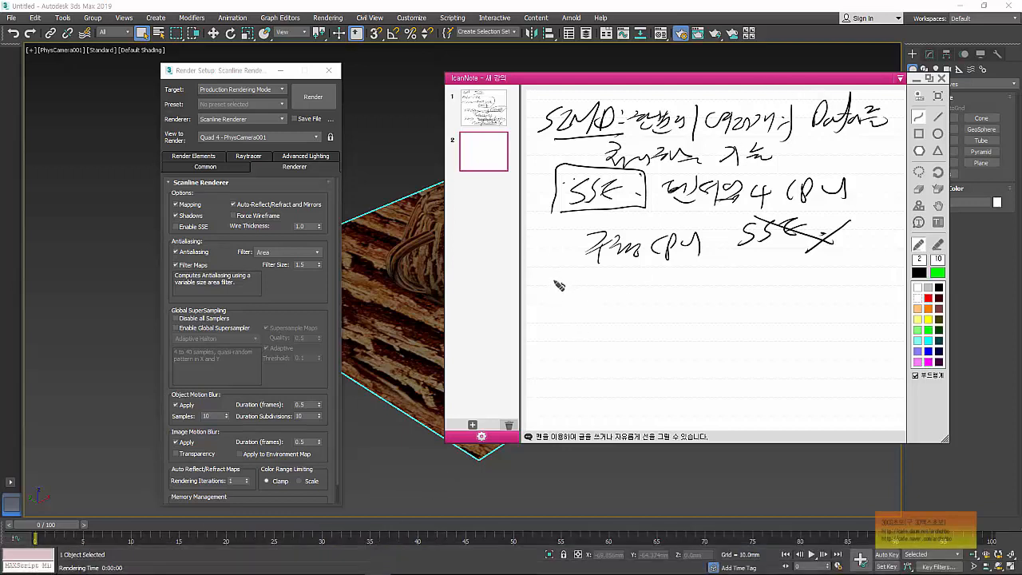
{"action": "left_click_drag", "start_coordinate": [551, 279], "coordinate": [559, 297]}
{"action": "mouse_move", "coordinate": [573, 275]}
{"action": "left_mouse_down"}
{"action": "mouse_move", "coordinate": [571, 301]}
{"action": "mouse_move", "coordinate": [592, 277]}
{"action": "mouse_move", "coordinate": [621, 302]}
{"action": "mouse_move", "coordinate": [707, 288]}
{"action": "mouse_move", "coordinate": [762, 297]}
{"action": "left_mouse_up"}
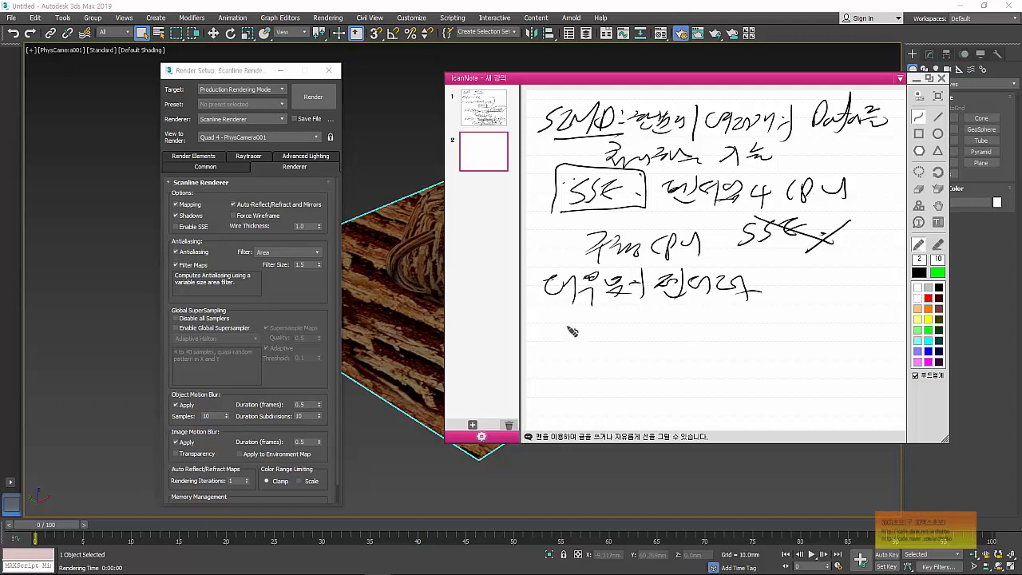
{"action": "mouse_move", "coordinate": [566, 327]}
{"action": "left_mouse_down"}
{"action": "mouse_move", "coordinate": [564, 342]}
{"action": "mouse_move", "coordinate": [615, 349]}
{"action": "mouse_move", "coordinate": [685, 329]}
{"action": "mouse_move", "coordinate": [742, 340]}
{"action": "left_mouse_up"}
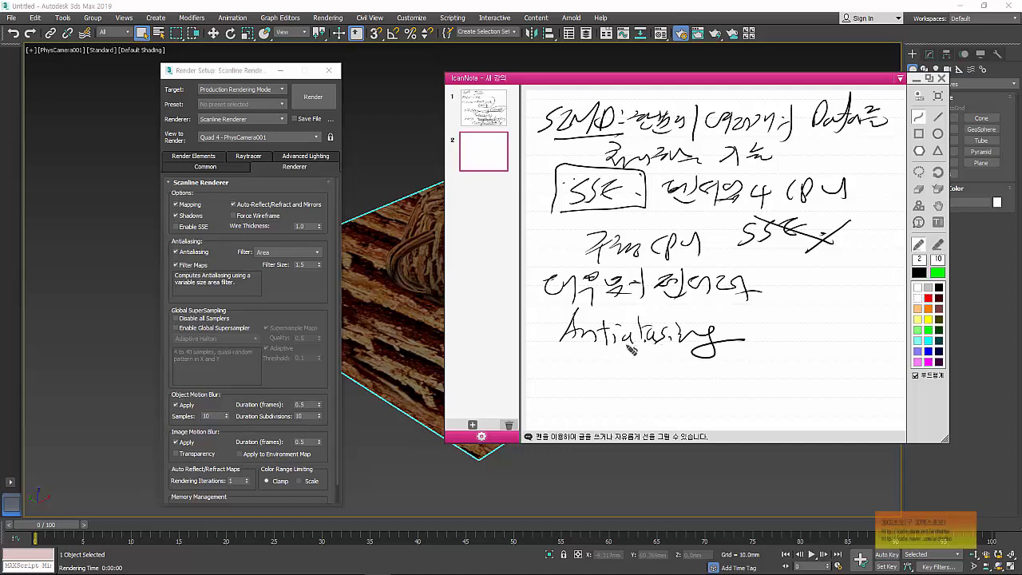
Step: Strike out "Antialasing", rewrite it below with its Korean reading "안티알리아싱", circle it, and add a short Korean note above
{"action": "left_click_drag", "start_coordinate": [536, 337], "coordinate": [726, 326]}
{"action": "mouse_move", "coordinate": [557, 381]}
{"action": "left_mouse_down"}
{"action": "mouse_move", "coordinate": [574, 369]}
{"action": "mouse_move", "coordinate": [589, 392]}
{"action": "mouse_move", "coordinate": [752, 379]}
{"action": "mouse_move", "coordinate": [761, 366]}
{"action": "mouse_move", "coordinate": [815, 370]}
{"action": "mouse_move", "coordinate": [826, 357]}
{"action": "mouse_move", "coordinate": [891, 366]}
{"action": "mouse_move", "coordinate": [738, 393]}
{"action": "mouse_move", "coordinate": [909, 369]}
{"action": "mouse_move", "coordinate": [571, 341]}
{"action": "mouse_move", "coordinate": [567, 358]}
{"action": "left_mouse_up"}
{"action": "mouse_move", "coordinate": [743, 305]}
{"action": "left_mouse_down"}
{"action": "mouse_move", "coordinate": [743, 332]}
{"action": "mouse_move", "coordinate": [803, 297]}
{"action": "mouse_move", "coordinate": [816, 312]}
{"action": "mouse_move", "coordinate": [863, 296]}
{"action": "mouse_move", "coordinate": [886, 315]}
{"action": "mouse_move", "coordinate": [878, 312]}
{"action": "left_mouse_up"}
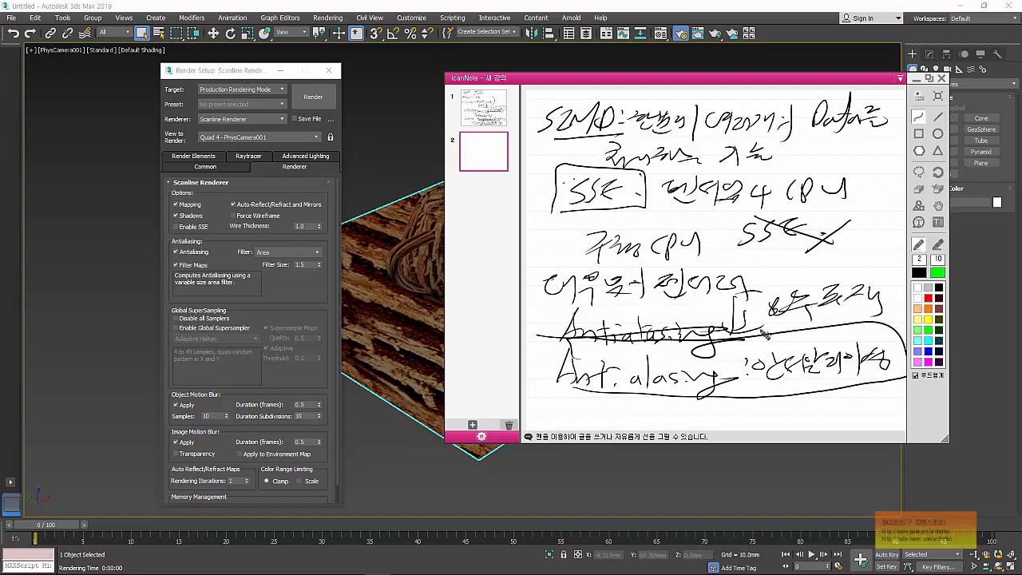
Step: Add a third note page and handwrite "Filter:" followed by its two-line Korean explanation
{"action": "left_click", "coordinate": [472, 424]}
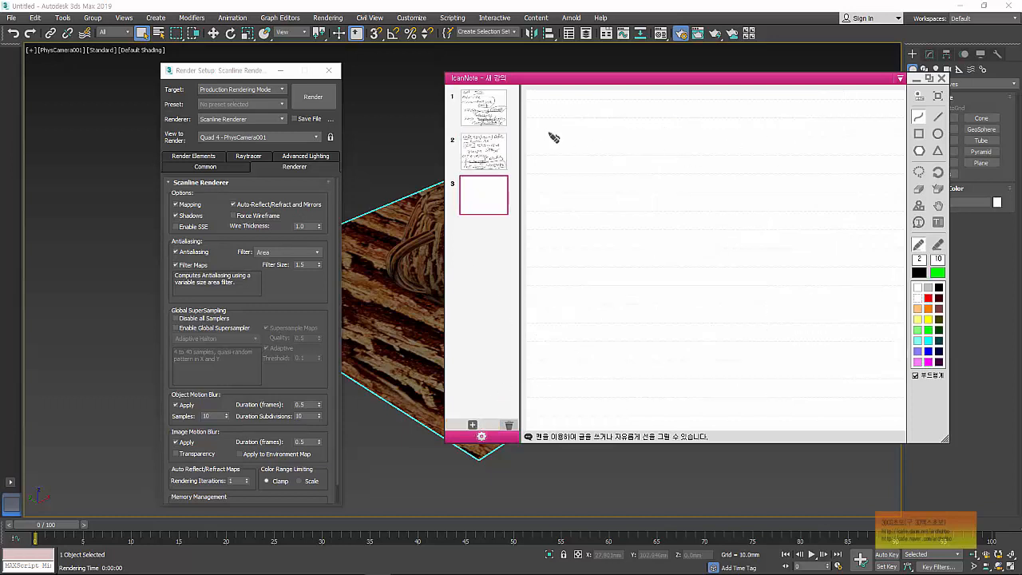
{"action": "mouse_move", "coordinate": [571, 107]}
{"action": "left_mouse_down"}
{"action": "mouse_move", "coordinate": [553, 134]}
{"action": "mouse_move", "coordinate": [576, 124]}
{"action": "mouse_move", "coordinate": [581, 132]}
{"action": "mouse_move", "coordinate": [593, 107]}
{"action": "mouse_move", "coordinate": [612, 136]}
{"action": "mouse_move", "coordinate": [684, 103]}
{"action": "mouse_move", "coordinate": [795, 120]}
{"action": "mouse_move", "coordinate": [810, 137]}
{"action": "mouse_move", "coordinate": [856, 128]}
{"action": "left_mouse_up"}
{"action": "mouse_move", "coordinate": [691, 143]}
{"action": "left_mouse_down"}
{"action": "mouse_move", "coordinate": [690, 154]}
{"action": "mouse_move", "coordinate": [845, 164]}
{"action": "left_mouse_up"}
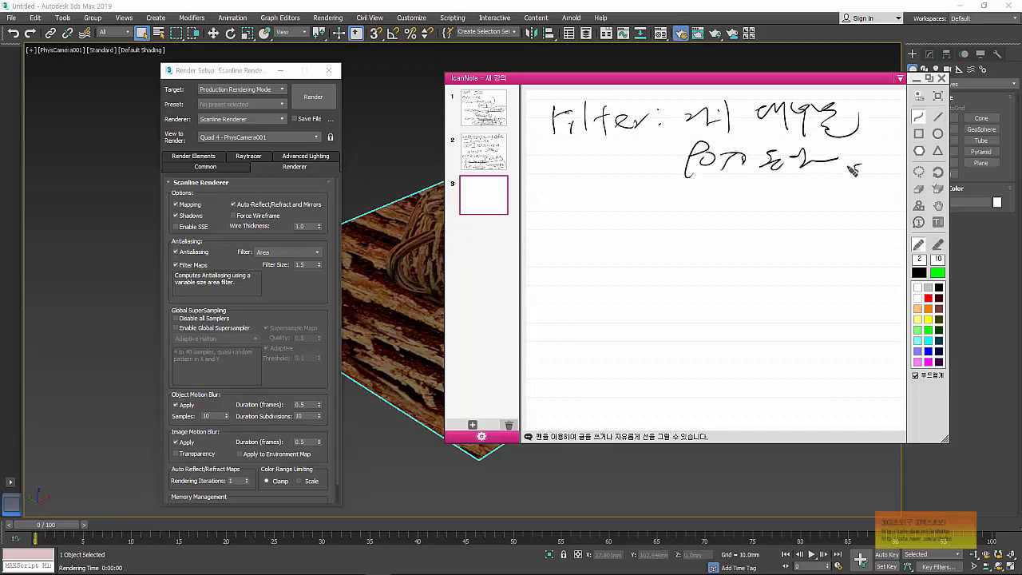
{"action": "left_click", "coordinate": [856, 167]}
Step: Return to 3ds Max and set the antialiasing filter to Catmull-Rom and then to Soften, reviewing the other filter options
{"action": "left_click", "coordinate": [315, 252]}
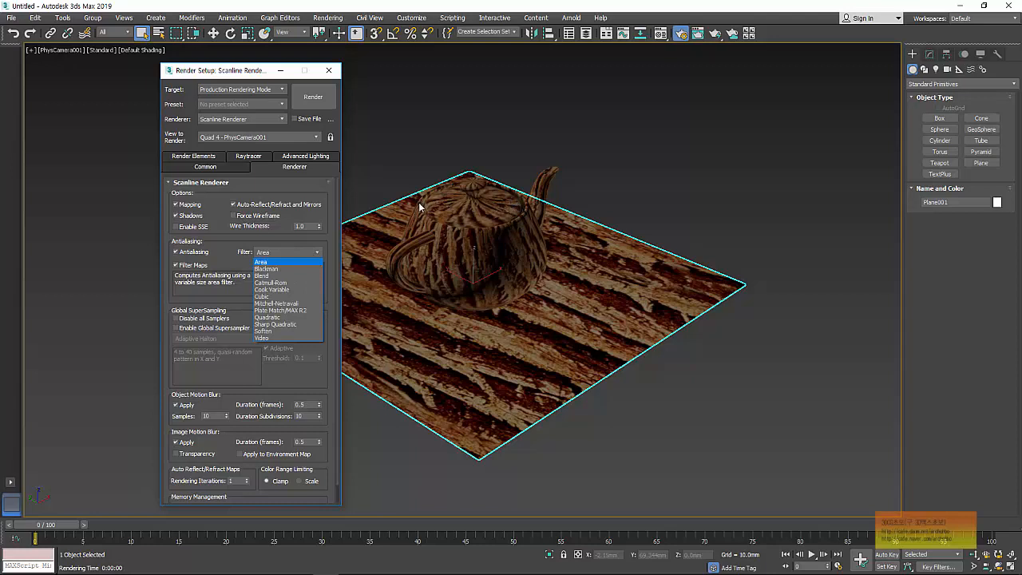
{"action": "left_click", "coordinate": [273, 283]}
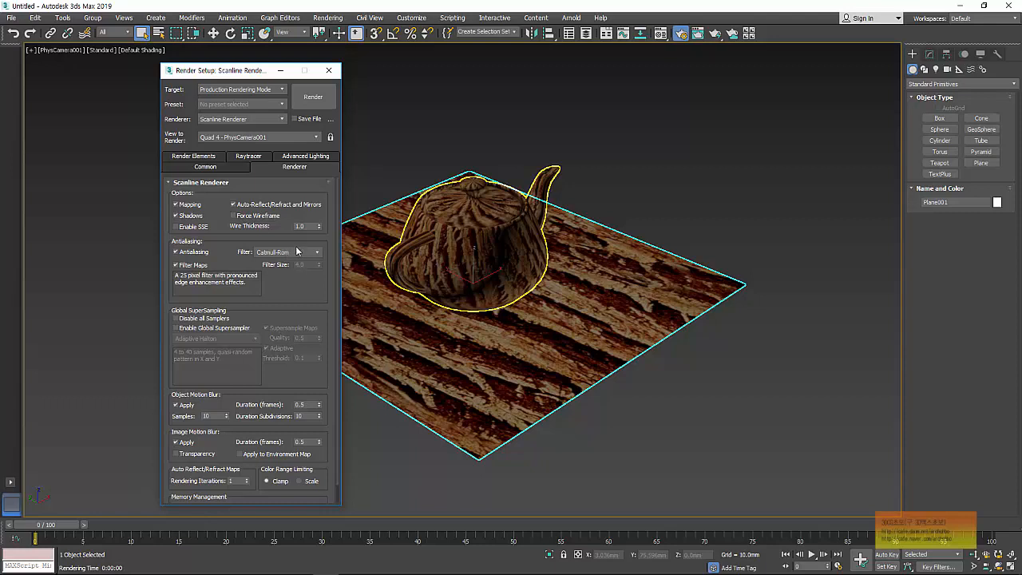
{"action": "left_click", "coordinate": [286, 254]}
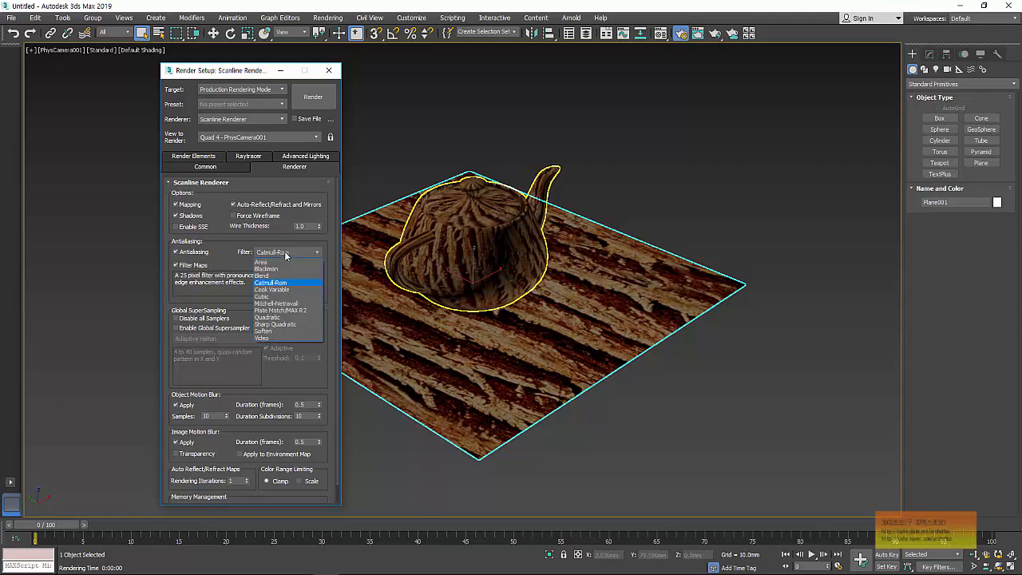
{"action": "left_click", "coordinate": [279, 330]}
{"action": "left_click", "coordinate": [287, 253]}
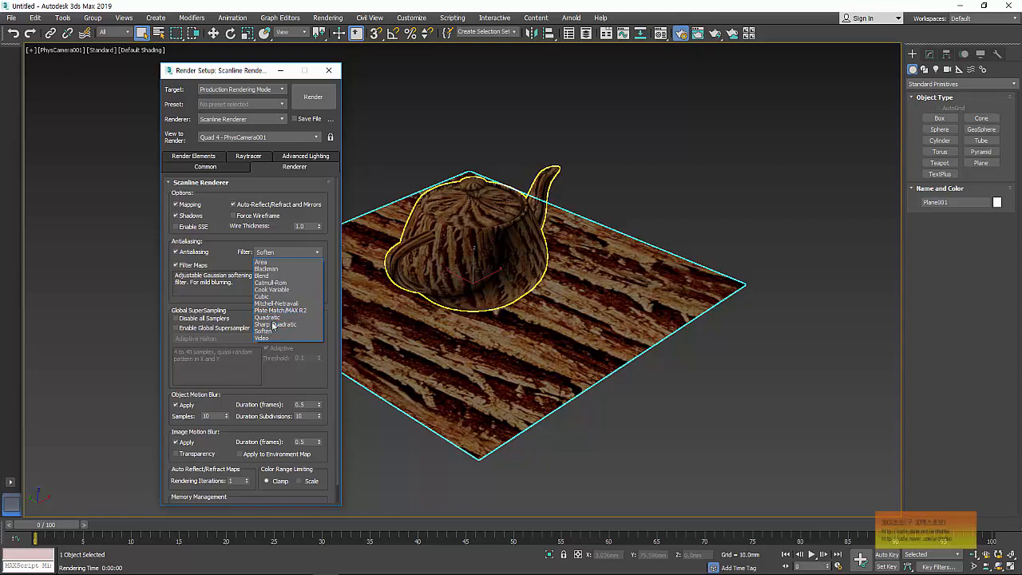
{"action": "left_click", "coordinate": [243, 241]}
Step: Switch to IcanNote, handwrite "똑같지 않다" below the third page's Filter note, add a scribbled mark above it, and underline the first line's last word
{"action": "mouse_move", "coordinate": [317, 567]}
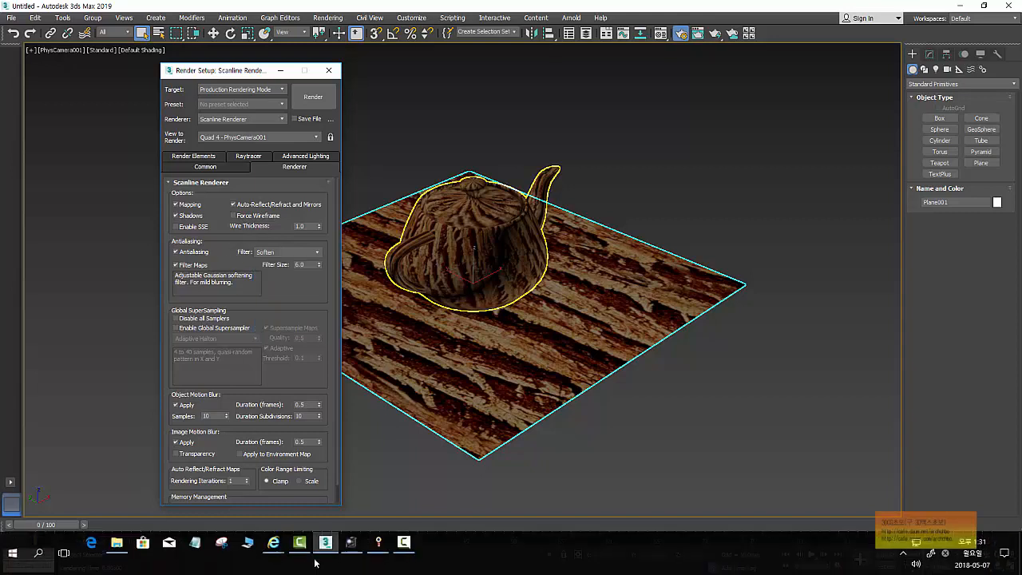
{"action": "left_click", "coordinate": [379, 545]}
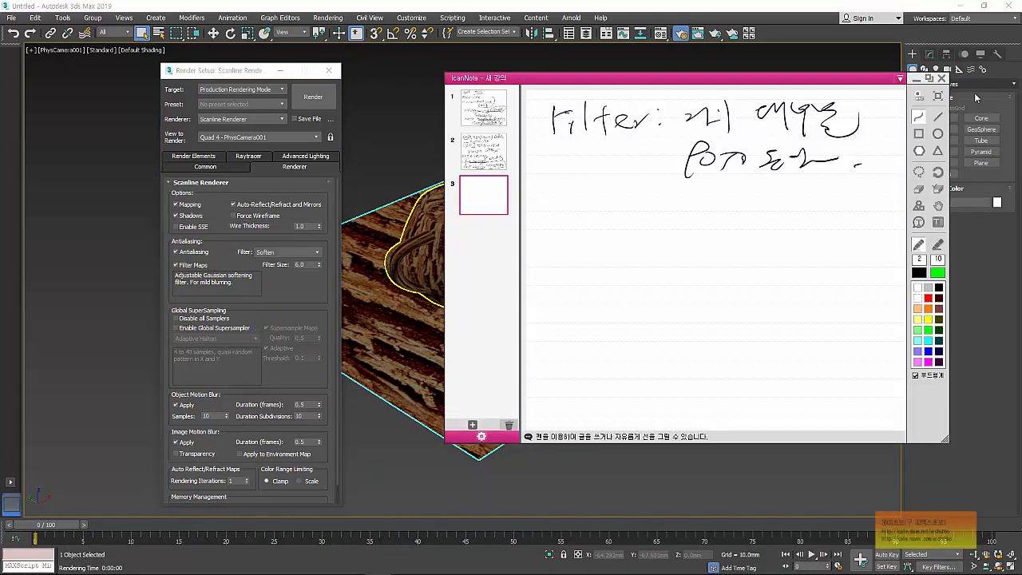
{"action": "mouse_move", "coordinate": [611, 198]}
{"action": "left_mouse_down"}
{"action": "mouse_move", "coordinate": [596, 194]}
{"action": "mouse_move", "coordinate": [640, 217]}
{"action": "mouse_move", "coordinate": [600, 224]}
{"action": "mouse_move", "coordinate": [669, 206]}
{"action": "mouse_move", "coordinate": [696, 205]}
{"action": "mouse_move", "coordinate": [695, 216]}
{"action": "mouse_move", "coordinate": [751, 206]}
{"action": "left_mouse_up"}
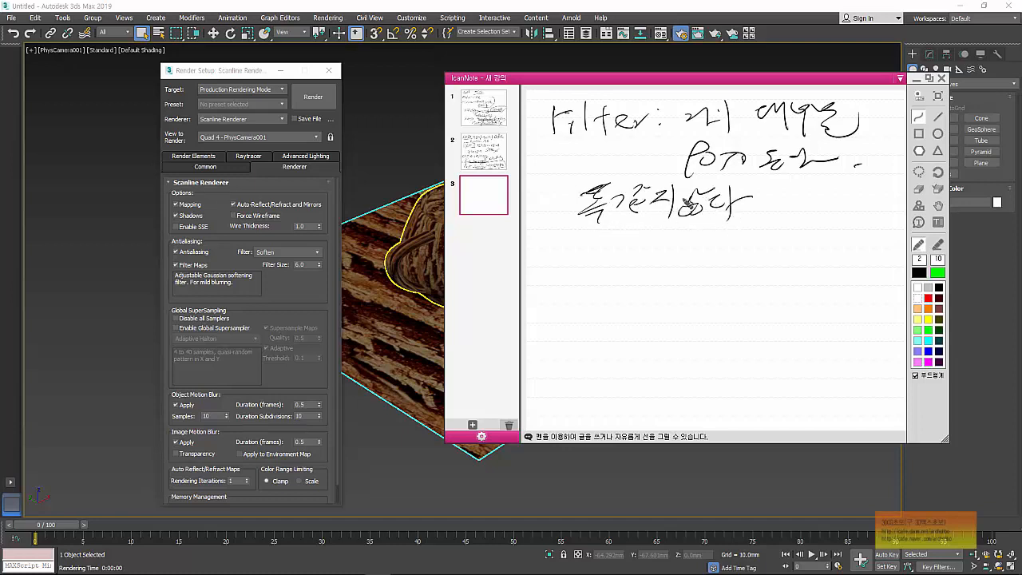
{"action": "mouse_move", "coordinate": [550, 182]}
{"action": "left_mouse_down"}
{"action": "mouse_move", "coordinate": [577, 169]}
{"action": "mouse_move", "coordinate": [591, 182]}
{"action": "mouse_move", "coordinate": [626, 152]}
{"action": "left_mouse_up"}
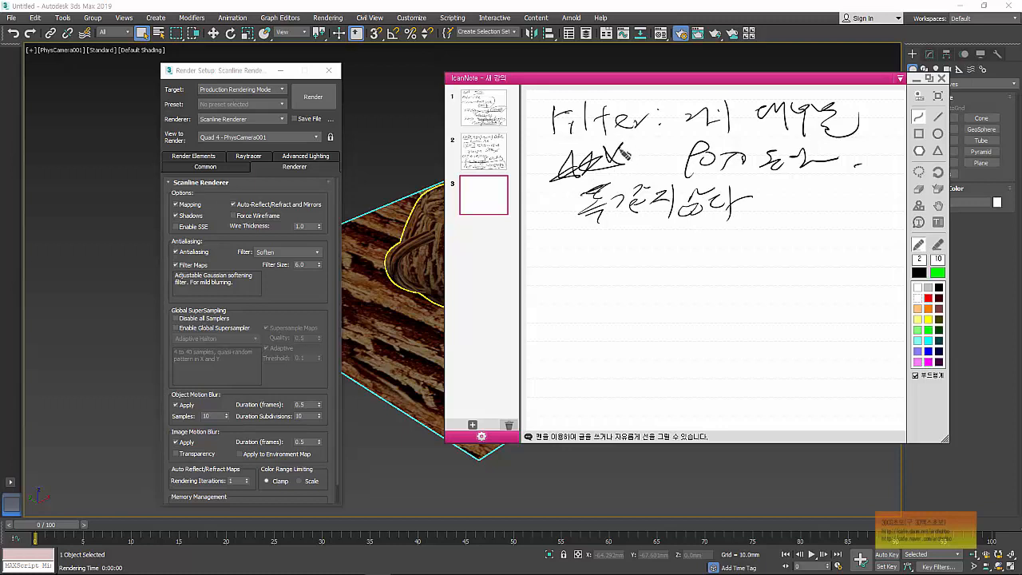
{"action": "left_click_drag", "start_coordinate": [730, 137], "coordinate": [883, 131]}
Step: Handwrite the Korean line "기능자체는 비슷: 작동 방식" with circled notes ending in "알고리즘" beneath it, and minimize IcanNote
{"action": "mouse_move", "coordinate": [572, 250]}
{"action": "left_mouse_down"}
{"action": "mouse_move", "coordinate": [575, 267]}
{"action": "mouse_move", "coordinate": [599, 263]}
{"action": "left_mouse_up"}
{"action": "mouse_move", "coordinate": [605, 249]}
{"action": "left_mouse_down"}
{"action": "mouse_move", "coordinate": [696, 258]}
{"action": "mouse_move", "coordinate": [744, 242]}
{"action": "mouse_move", "coordinate": [758, 251]}
{"action": "mouse_move", "coordinate": [759, 269]}
{"action": "left_mouse_up"}
{"action": "mouse_move", "coordinate": [778, 234]}
{"action": "left_mouse_down"}
{"action": "mouse_move", "coordinate": [769, 257]}
{"action": "mouse_move", "coordinate": [851, 252]}
{"action": "mouse_move", "coordinate": [859, 275]}
{"action": "left_mouse_up"}
{"action": "mouse_move", "coordinate": [772, 290]}
{"action": "left_mouse_down"}
{"action": "mouse_move", "coordinate": [791, 302]}
{"action": "mouse_move", "coordinate": [812, 293]}
{"action": "mouse_move", "coordinate": [802, 278]}
{"action": "left_mouse_up"}
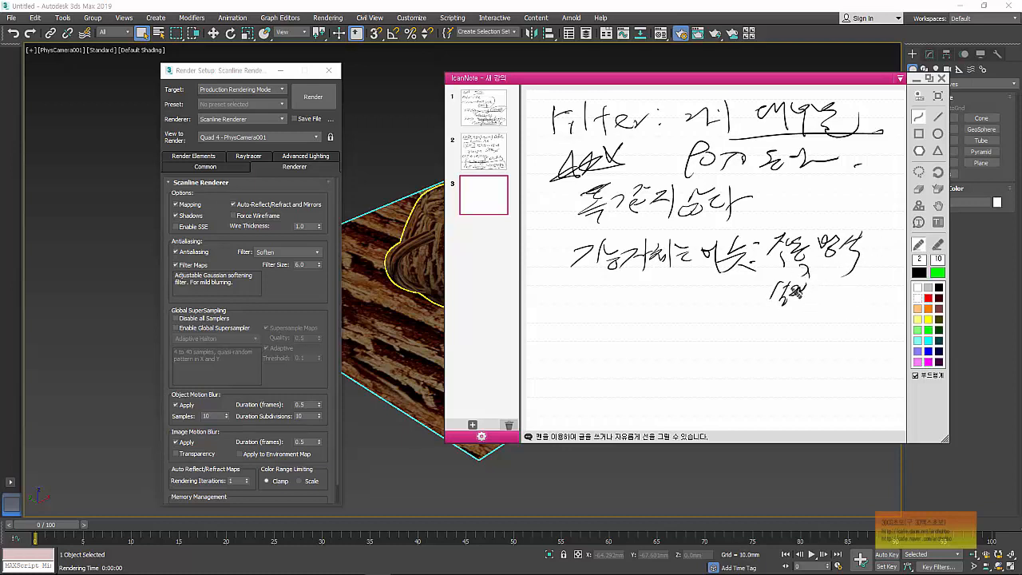
{"action": "mouse_move", "coordinate": [793, 317]}
{"action": "left_mouse_down"}
{"action": "mouse_move", "coordinate": [780, 302]}
{"action": "mouse_move", "coordinate": [790, 315]}
{"action": "mouse_move", "coordinate": [826, 298]}
{"action": "mouse_move", "coordinate": [840, 318]}
{"action": "mouse_move", "coordinate": [870, 294]}
{"action": "mouse_move", "coordinate": [857, 303]}
{"action": "left_mouse_up"}
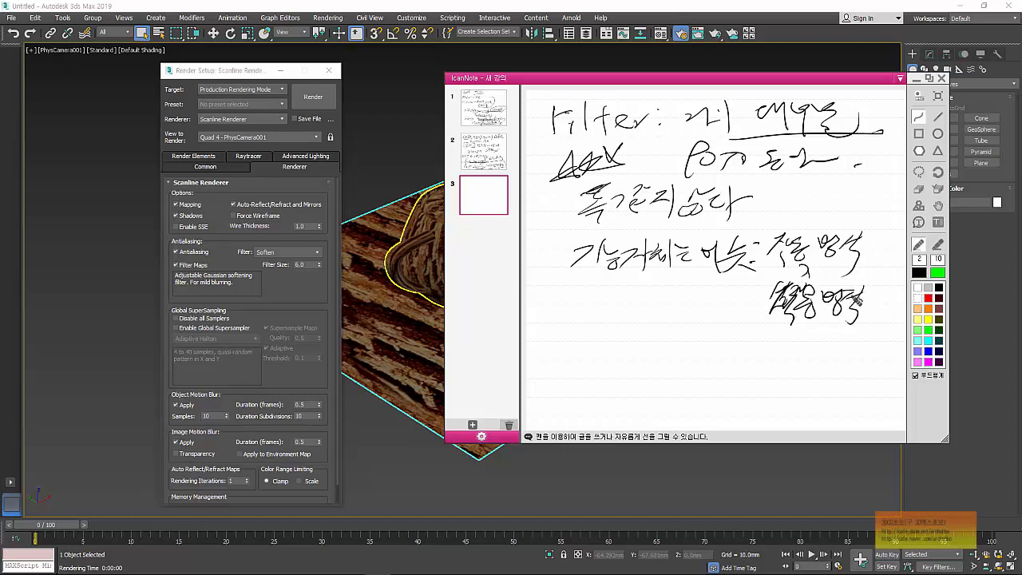
{"action": "mouse_move", "coordinate": [772, 330]}
{"action": "left_mouse_down"}
{"action": "mouse_move", "coordinate": [773, 342]}
{"action": "mouse_move", "coordinate": [823, 335]}
{"action": "mouse_move", "coordinate": [835, 351]}
{"action": "left_mouse_up"}
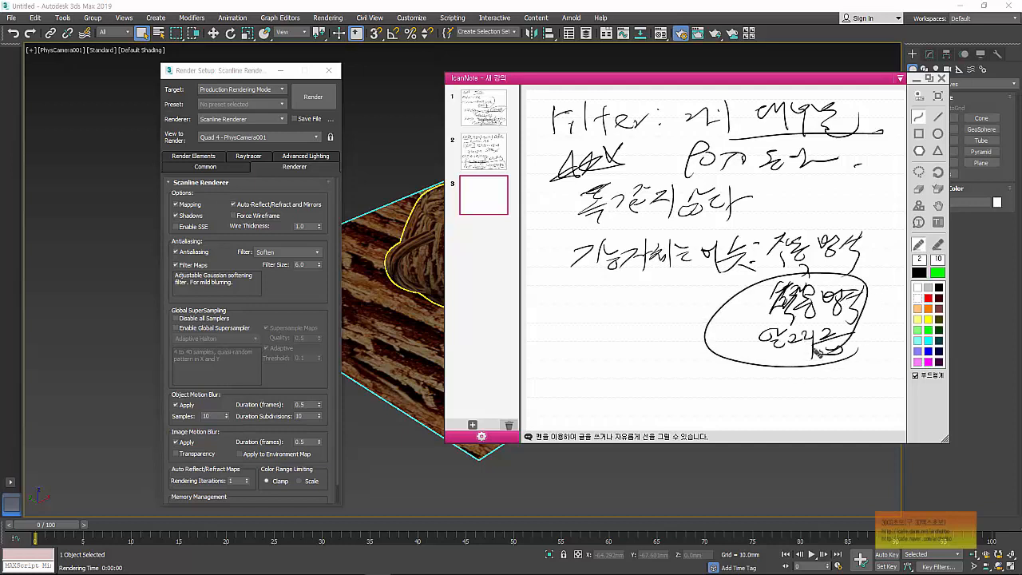
{"action": "left_click", "coordinate": [917, 80]}
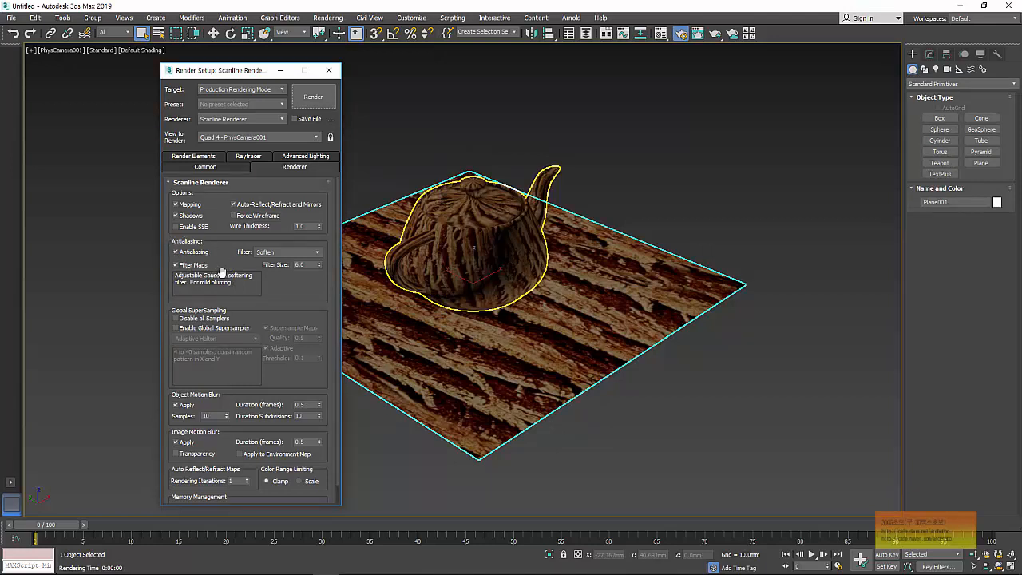
Step: Show the Auto Reflect/Refract Maps settings in Render Setup, and handwrite and underline "반사의 횟수" on the third note page
{"action": "left_click_drag", "start_coordinate": [247, 287], "coordinate": [256, 202]}
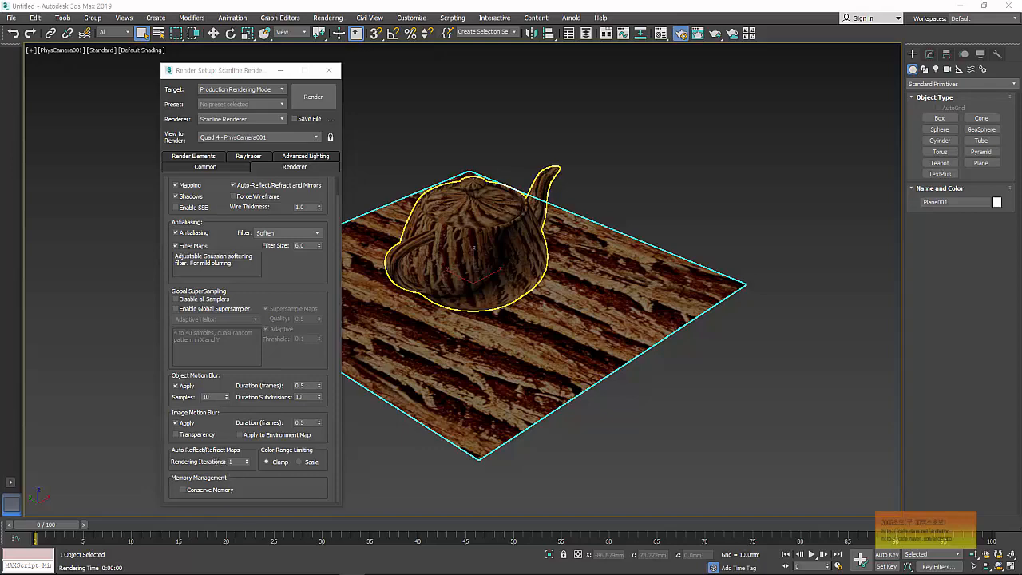
{"action": "left_click", "coordinate": [379, 541]}
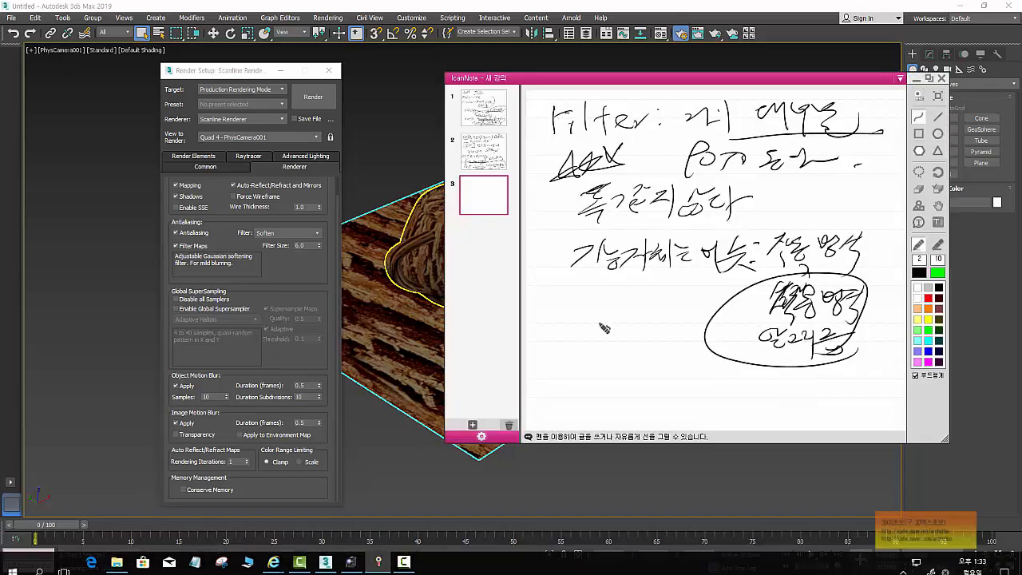
{"action": "mouse_move", "coordinate": [562, 298]}
{"action": "left_mouse_down"}
{"action": "mouse_move", "coordinate": [621, 302]}
{"action": "mouse_move", "coordinate": [627, 314]}
{"action": "mouse_move", "coordinate": [641, 302]}
{"action": "mouse_move", "coordinate": [628, 320]}
{"action": "mouse_move", "coordinate": [661, 310]}
{"action": "mouse_move", "coordinate": [661, 331]}
{"action": "left_mouse_up"}
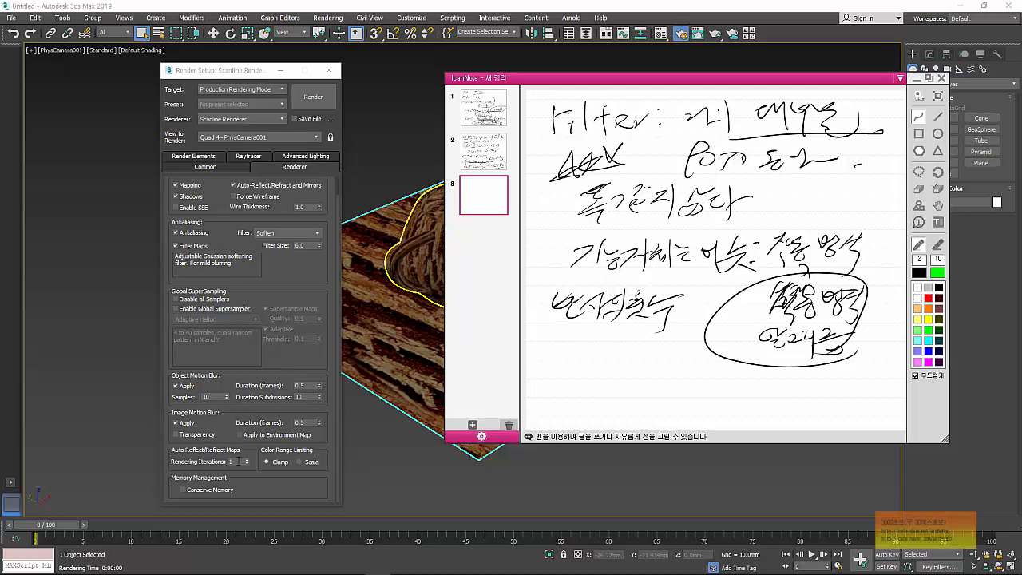
{"action": "left_click_drag", "start_coordinate": [614, 328], "coordinate": [669, 324]}
Step: Handwrite "Iteration: 횟수" at the bottom of the third page, and scribble over and circle the Korean lines above
{"action": "mouse_move", "coordinate": [594, 342]}
{"action": "left_mouse_down"}
{"action": "mouse_move", "coordinate": [625, 369]}
{"action": "mouse_move", "coordinate": [653, 345]}
{"action": "left_mouse_up"}
{"action": "mouse_move", "coordinate": [590, 377]}
{"action": "left_mouse_down"}
{"action": "mouse_move", "coordinate": [805, 392]}
{"action": "mouse_move", "coordinate": [787, 407]}
{"action": "left_mouse_up"}
{"action": "left_click", "coordinate": [729, 384]}
{"action": "left_click", "coordinate": [731, 390]}
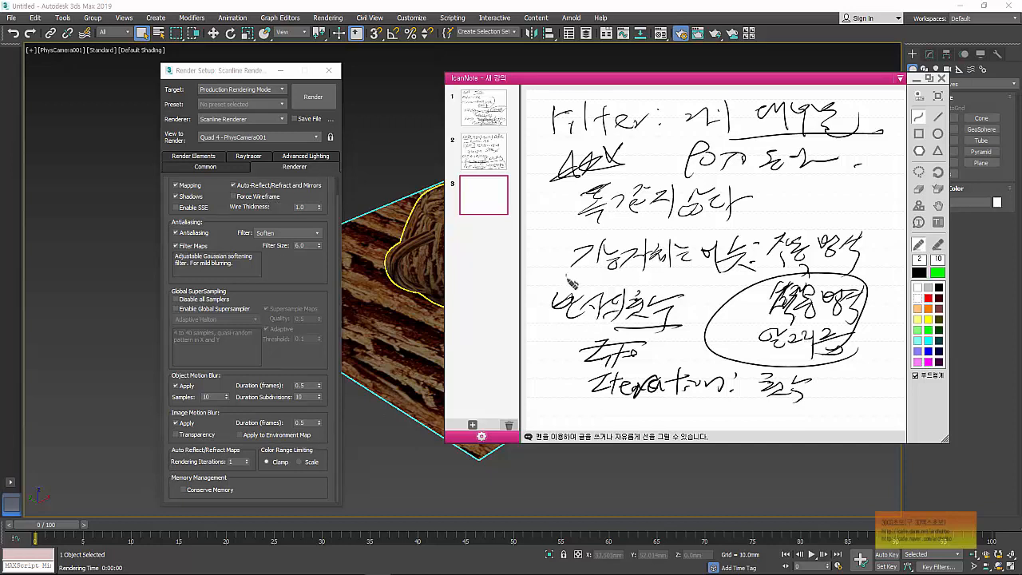
{"action": "mouse_move", "coordinate": [568, 260]}
{"action": "left_mouse_down"}
{"action": "mouse_move", "coordinate": [575, 303]}
{"action": "mouse_move", "coordinate": [663, 241]}
{"action": "mouse_move", "coordinate": [659, 309]}
{"action": "mouse_move", "coordinate": [739, 316]}
{"action": "mouse_move", "coordinate": [763, 305]}
{"action": "left_mouse_up"}
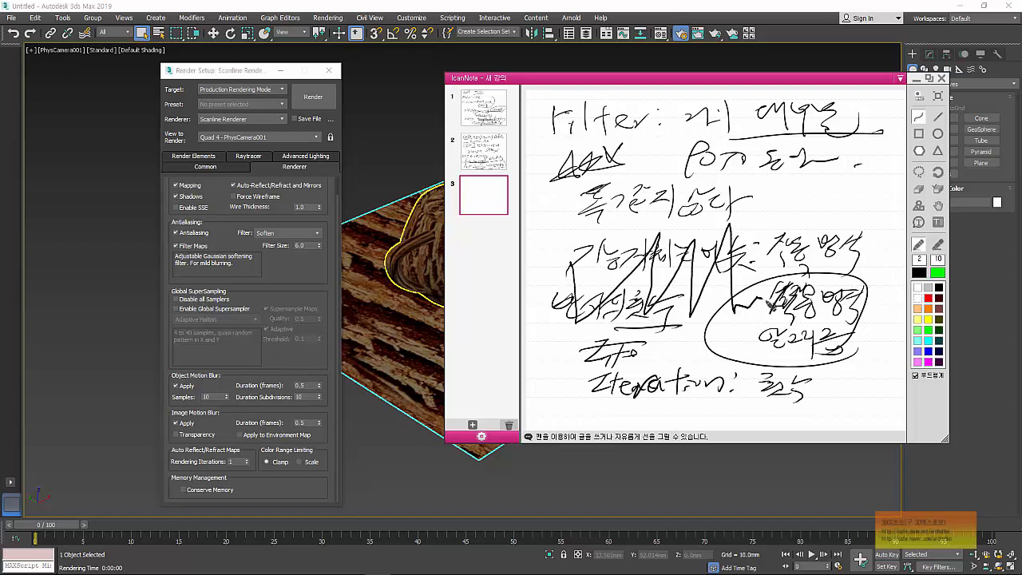
{"action": "mouse_move", "coordinate": [570, 292]}
{"action": "left_mouse_down"}
{"action": "mouse_move", "coordinate": [789, 283]}
{"action": "mouse_move", "coordinate": [529, 328]}
{"action": "mouse_move", "coordinate": [789, 275]}
{"action": "left_mouse_up"}
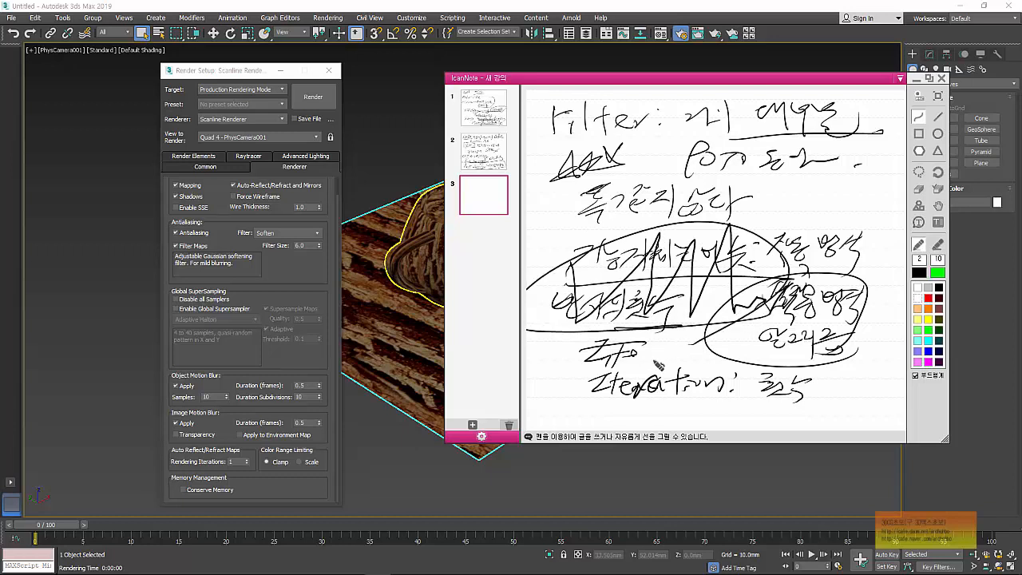
Step: Add a fourth note page and handwrite "메모리 관리", followed by "메모리 절약:" and its two-line Korean explanation
{"action": "left_click", "coordinate": [472, 425]}
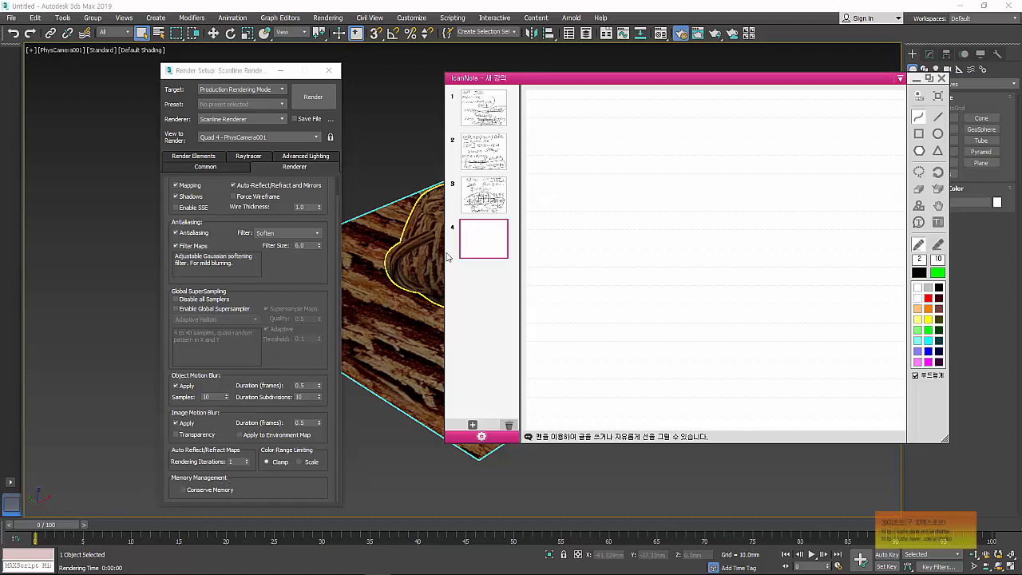
{"action": "mouse_move", "coordinate": [543, 112]}
{"action": "left_mouse_down"}
{"action": "mouse_move", "coordinate": [549, 122]}
{"action": "mouse_move", "coordinate": [580, 112]}
{"action": "mouse_move", "coordinate": [600, 120]}
{"action": "mouse_move", "coordinate": [695, 95]}
{"action": "mouse_move", "coordinate": [672, 137]}
{"action": "left_mouse_up"}
{"action": "left_click", "coordinate": [694, 128]}
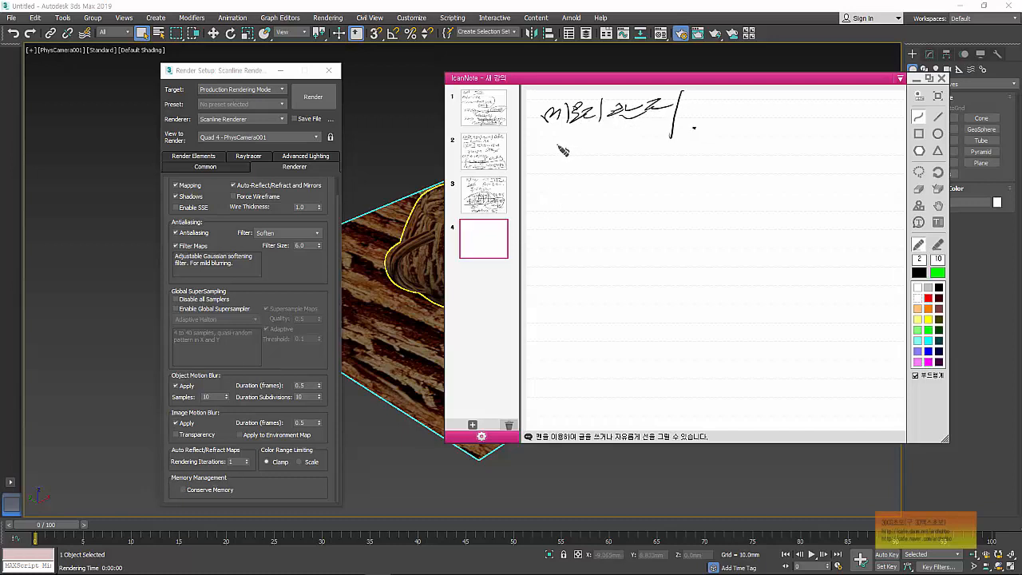
{"action": "mouse_move", "coordinate": [561, 149]}
{"action": "left_mouse_down"}
{"action": "mouse_move", "coordinate": [593, 138]}
{"action": "mouse_move", "coordinate": [597, 160]}
{"action": "mouse_move", "coordinate": [626, 139]}
{"action": "mouse_move", "coordinate": [604, 162]}
{"action": "mouse_move", "coordinate": [622, 160]}
{"action": "mouse_move", "coordinate": [680, 138]}
{"action": "mouse_move", "coordinate": [672, 165]}
{"action": "mouse_move", "coordinate": [675, 156]}
{"action": "left_mouse_up"}
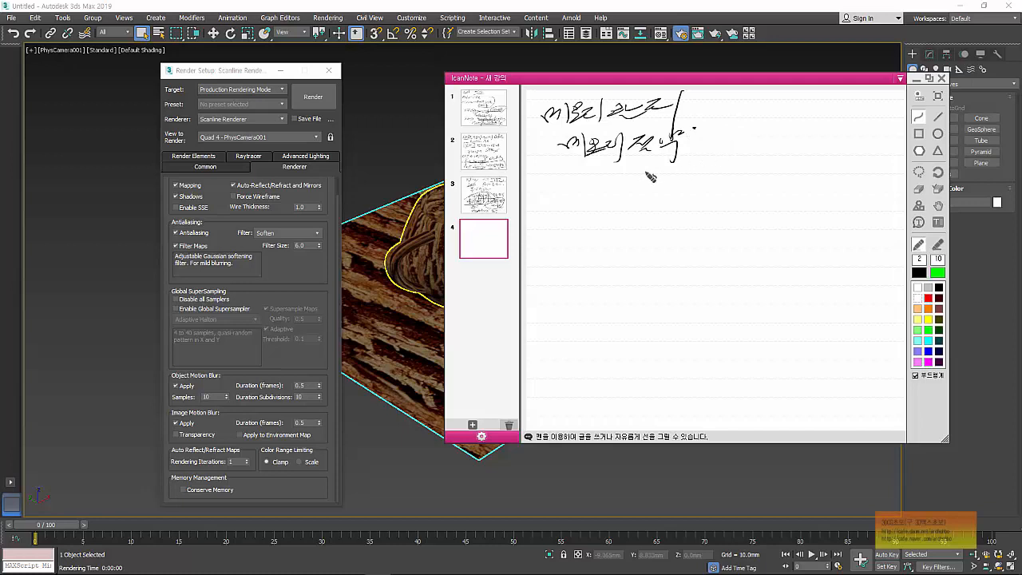
{"action": "left_click", "coordinate": [695, 149]}
{"action": "mouse_move", "coordinate": [701, 136]}
{"action": "left_mouse_down"}
{"action": "mouse_move", "coordinate": [708, 152]}
{"action": "mouse_move", "coordinate": [872, 137]}
{"action": "left_mouse_up"}
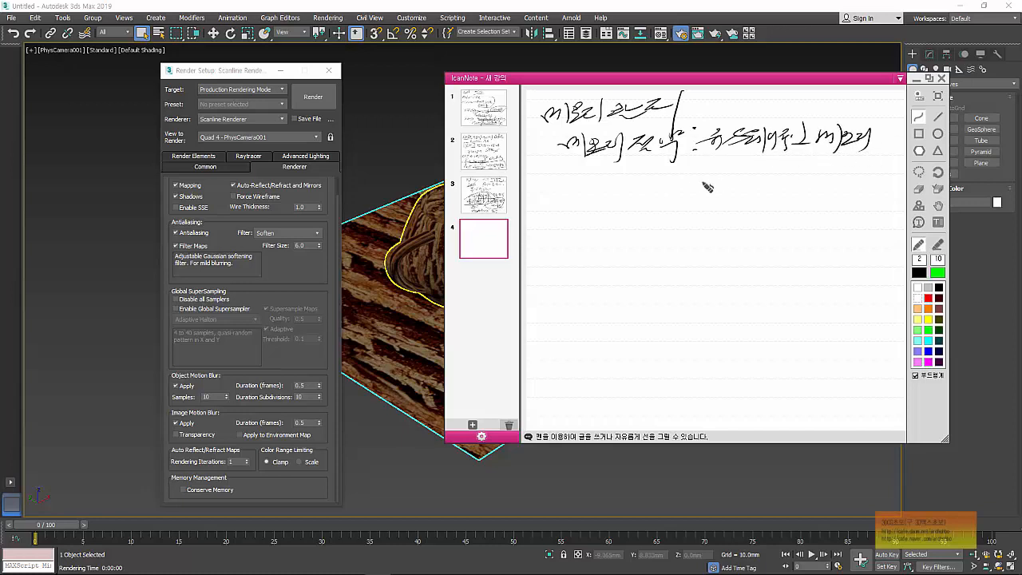
{"action": "mouse_move", "coordinate": [706, 168]}
{"action": "left_mouse_down"}
{"action": "mouse_move", "coordinate": [743, 182]}
{"action": "mouse_move", "coordinate": [787, 168]}
{"action": "mouse_move", "coordinate": [797, 174]}
{"action": "mouse_move", "coordinate": [792, 212]}
{"action": "left_mouse_up"}
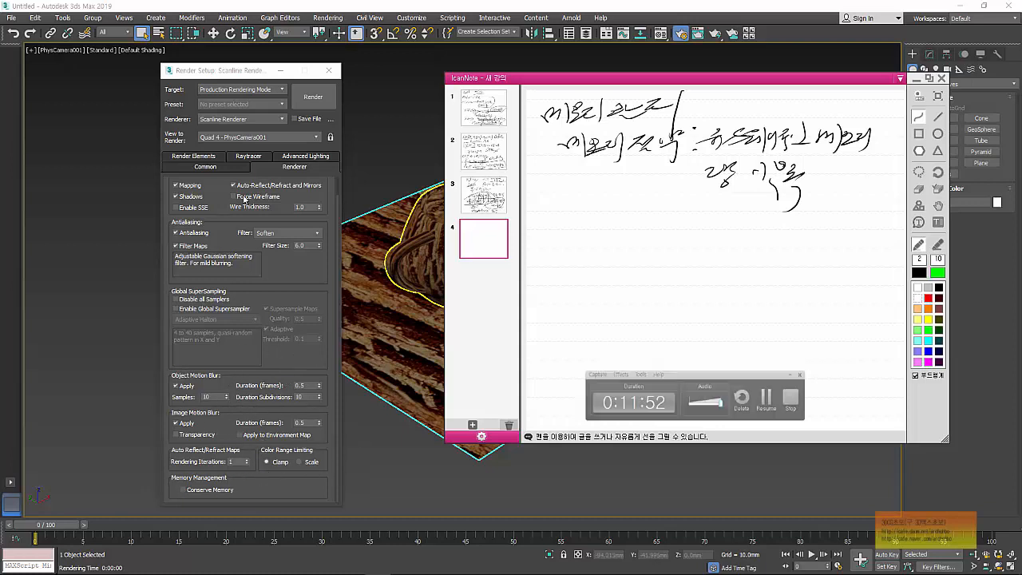
Step: Show the Render Elements settings in 3ds Max, and handwrite an underlined "Render Elements" heading with "렌더 요소" beneath it in IcanNote
{"action": "left_click", "coordinate": [205, 157]}
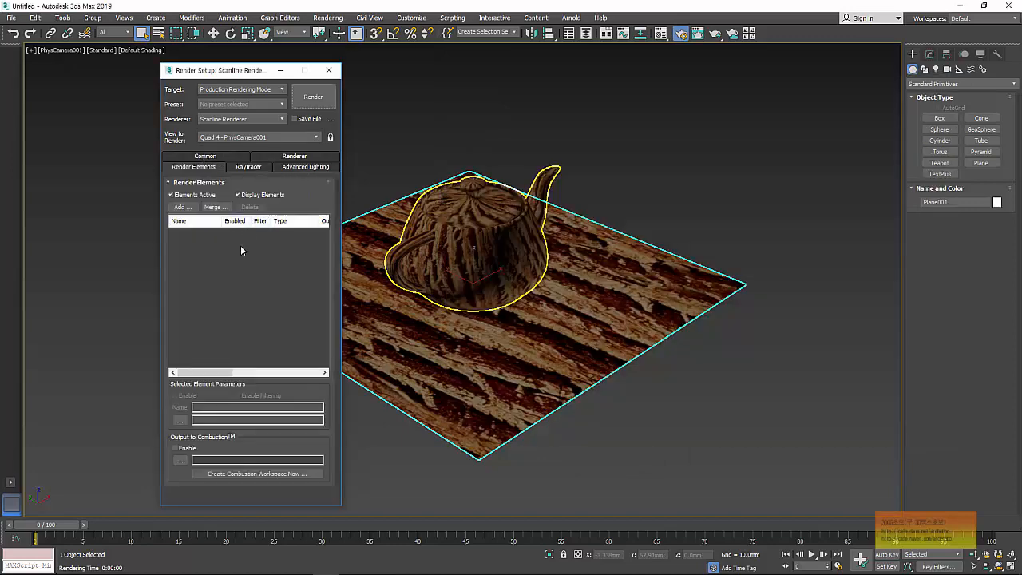
{"action": "left_click", "coordinate": [378, 549]}
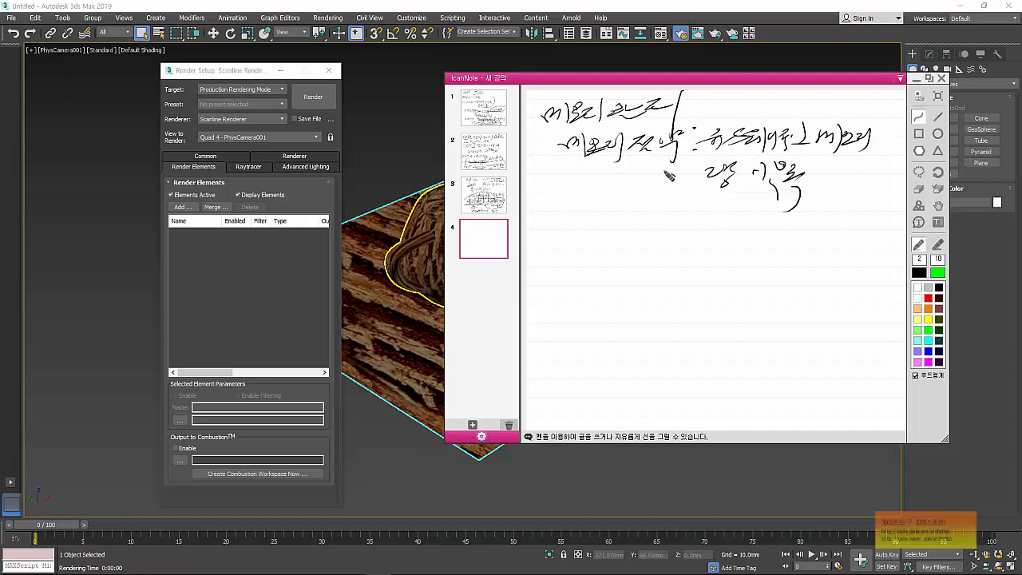
{"action": "mouse_move", "coordinate": [543, 231]}
{"action": "left_mouse_down"}
{"action": "mouse_move", "coordinate": [550, 209]}
{"action": "mouse_move", "coordinate": [569, 229]}
{"action": "mouse_move", "coordinate": [611, 233]}
{"action": "mouse_move", "coordinate": [778, 221]}
{"action": "mouse_move", "coordinate": [565, 244]}
{"action": "mouse_move", "coordinate": [678, 244]}
{"action": "mouse_move", "coordinate": [601, 252]}
{"action": "mouse_move", "coordinate": [605, 262]}
{"action": "mouse_move", "coordinate": [609, 253]}
{"action": "mouse_move", "coordinate": [644, 268]}
{"action": "mouse_move", "coordinate": [662, 255]}
{"action": "mouse_move", "coordinate": [723, 257]}
{"action": "left_mouse_up"}
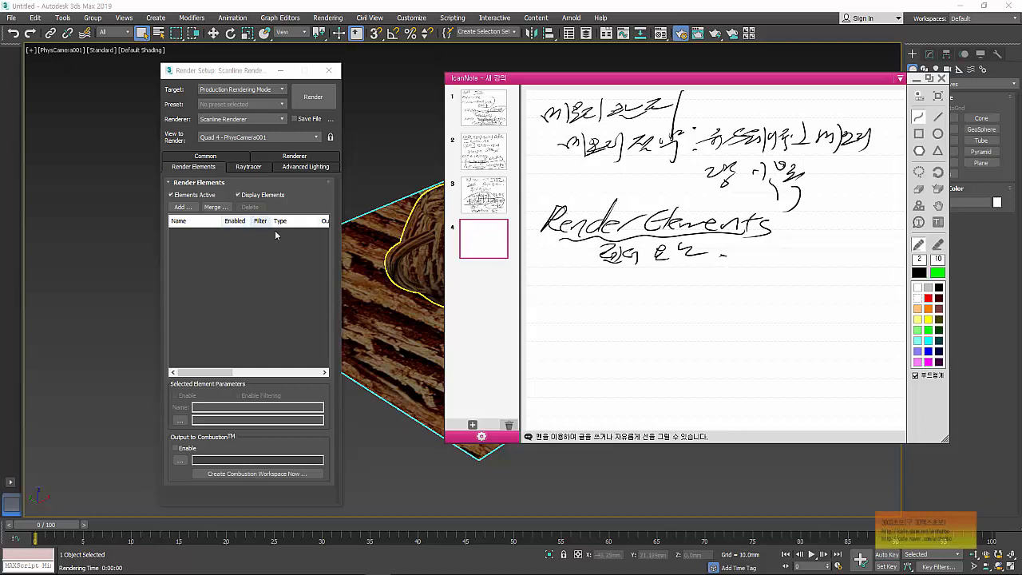
Step: Handwrite "Channel 추가 작업" with "Channel" underlined, and below it a two-line Korean explanation about color information and image
{"action": "mouse_move", "coordinate": [563, 286]}
{"action": "left_mouse_down"}
{"action": "mouse_move", "coordinate": [626, 292]}
{"action": "mouse_move", "coordinate": [648, 280]}
{"action": "mouse_move", "coordinate": [653, 295]}
{"action": "mouse_move", "coordinate": [669, 299]}
{"action": "mouse_move", "coordinate": [759, 291]}
{"action": "left_mouse_up"}
{"action": "left_click_drag", "start_coordinate": [548, 306], "coordinate": [651, 302]}
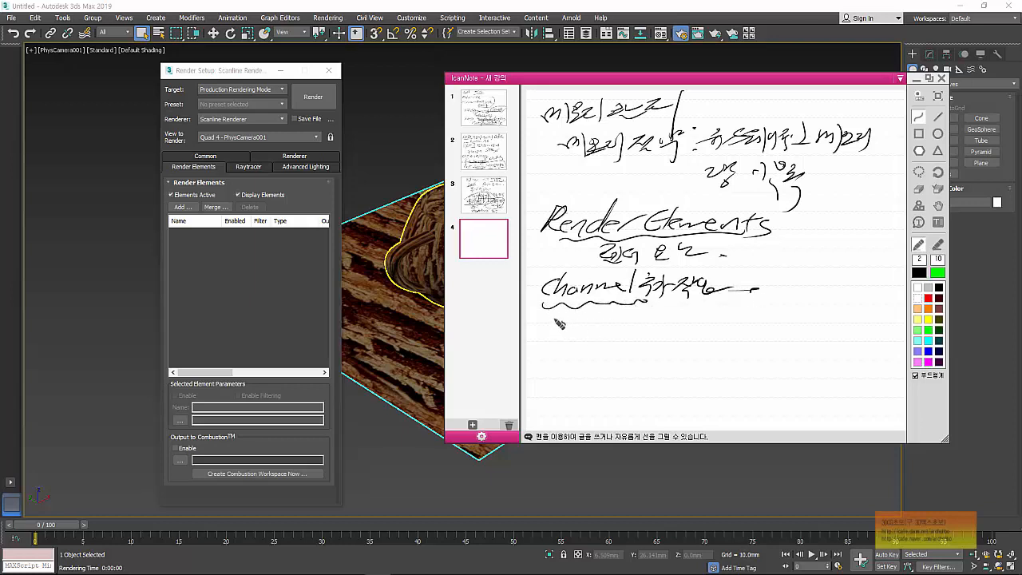
{"action": "mouse_move", "coordinate": [546, 317]}
{"action": "left_mouse_down"}
{"action": "mouse_move", "coordinate": [620, 335]}
{"action": "mouse_move", "coordinate": [778, 317]}
{"action": "mouse_move", "coordinate": [835, 320]}
{"action": "mouse_move", "coordinate": [840, 333]}
{"action": "mouse_move", "coordinate": [881, 324]}
{"action": "left_mouse_up"}
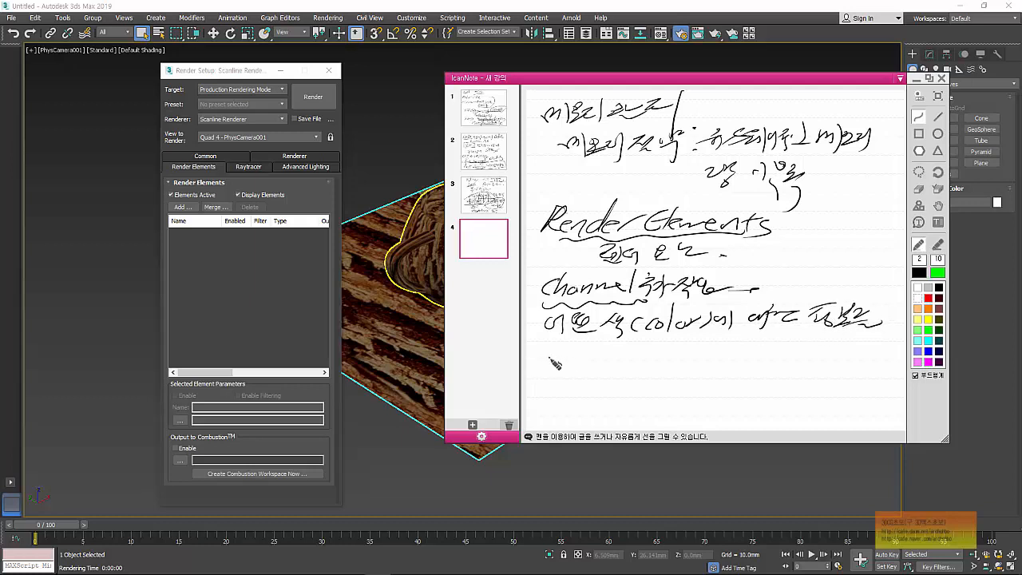
{"action": "mouse_move", "coordinate": [549, 358]}
{"action": "left_mouse_down"}
{"action": "mouse_move", "coordinate": [667, 372]}
{"action": "mouse_move", "coordinate": [786, 358]}
{"action": "mouse_move", "coordinate": [781, 347]}
{"action": "left_mouse_up"}
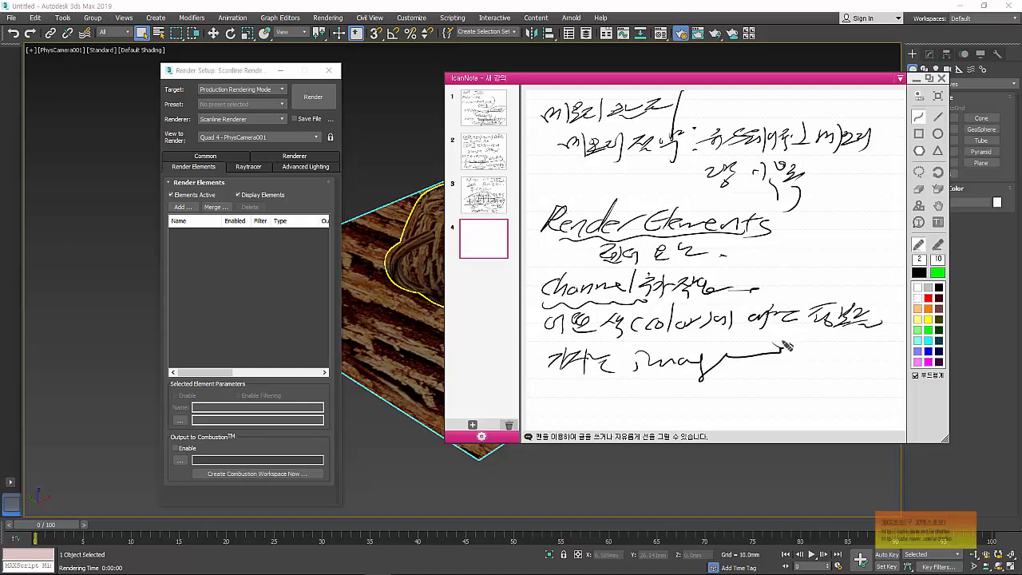
{"action": "left_click_drag", "start_coordinate": [581, 372], "coordinate": [637, 375]}
Step: Add a fifth note page, start it with the handwritten word "렌더링", and display the rendered frame window over Render Setup in 3ds Max
{"action": "left_click", "coordinate": [472, 424]}
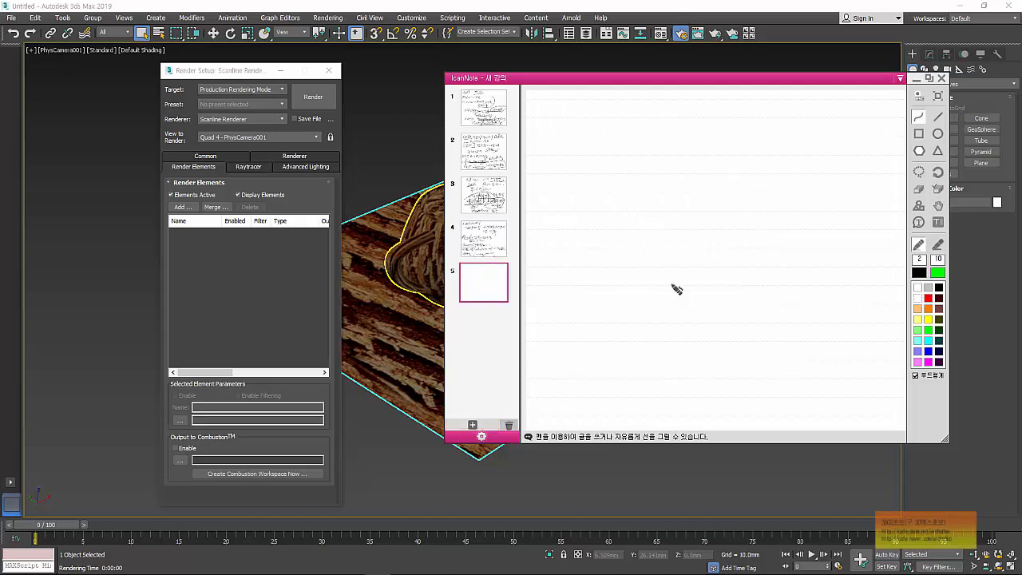
{"action": "mouse_move", "coordinate": [547, 103]}
{"action": "left_mouse_down"}
{"action": "mouse_move", "coordinate": [550, 112]}
{"action": "mouse_move", "coordinate": [602, 108]}
{"action": "mouse_move", "coordinate": [594, 118]}
{"action": "left_mouse_up"}
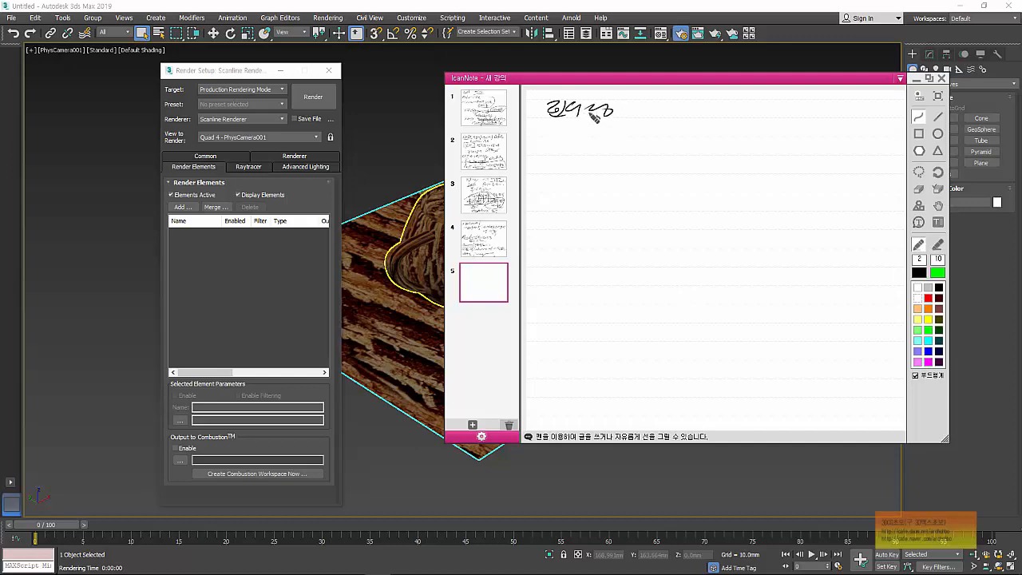
{"action": "left_click", "coordinate": [714, 32]}
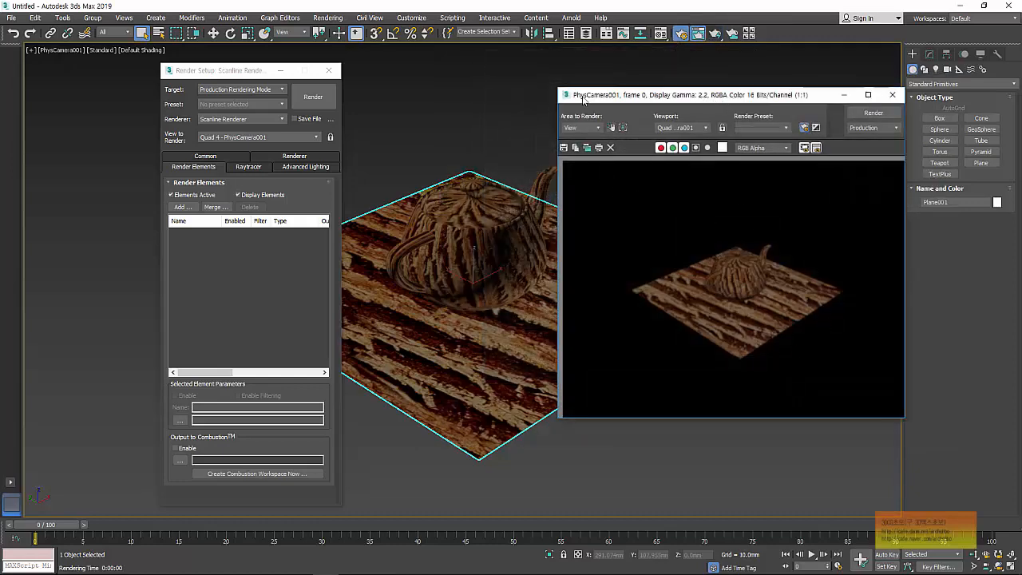
{"action": "left_click_drag", "start_coordinate": [724, 97], "coordinate": [333, 110]}
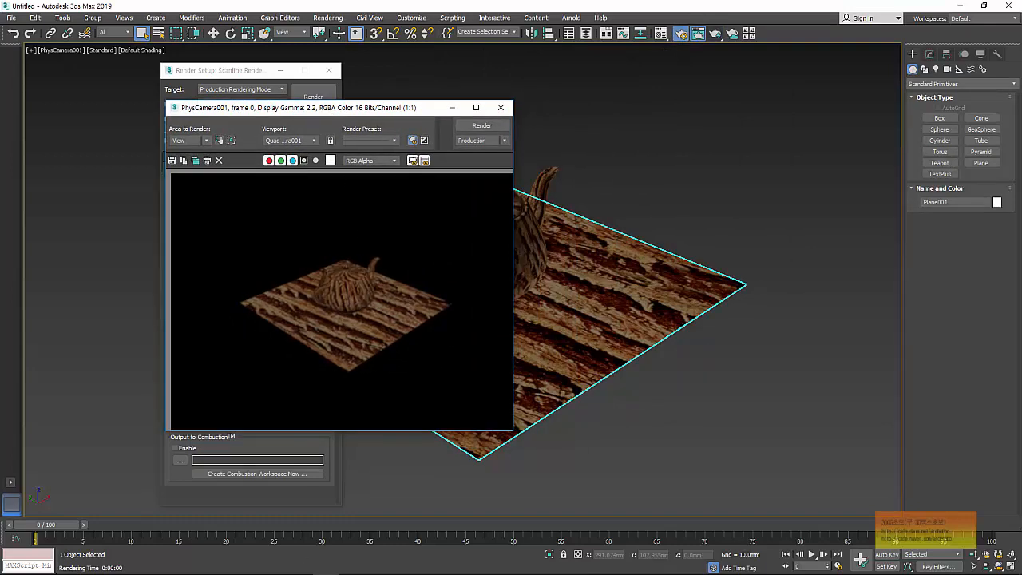
Step: Return to IcanNote, complete the first line as "렌더링된 image", and handwrite an underlined "RGB image" beneath it
{"action": "left_click", "coordinate": [378, 542]}
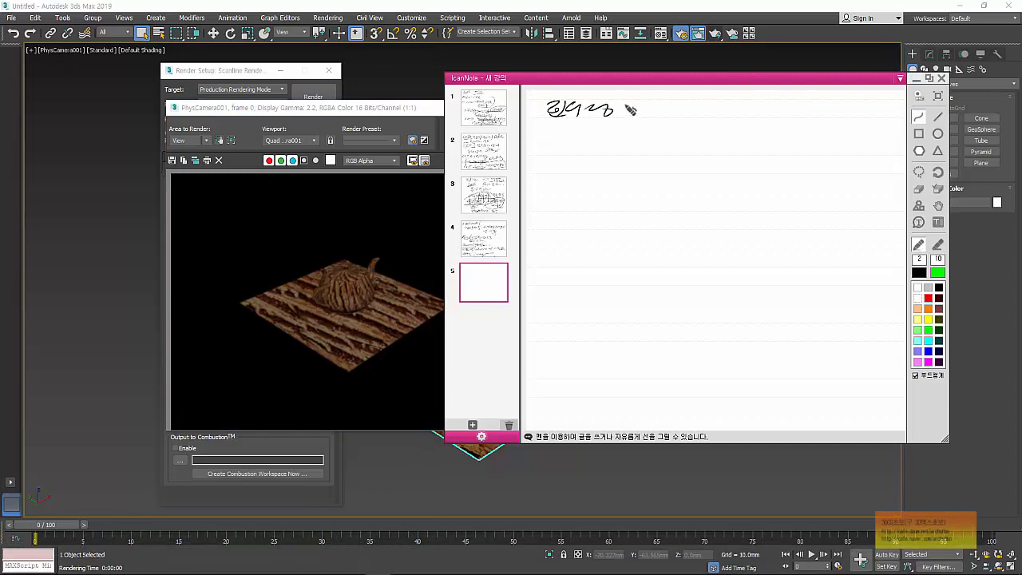
{"action": "mouse_move", "coordinate": [625, 111]}
{"action": "left_mouse_down"}
{"action": "mouse_move", "coordinate": [706, 118]}
{"action": "mouse_move", "coordinate": [739, 105]}
{"action": "left_mouse_up"}
{"action": "mouse_move", "coordinate": [568, 128]}
{"action": "left_mouse_down"}
{"action": "mouse_move", "coordinate": [583, 143]}
{"action": "mouse_move", "coordinate": [663, 152]}
{"action": "mouse_move", "coordinate": [795, 125]}
{"action": "left_mouse_up"}
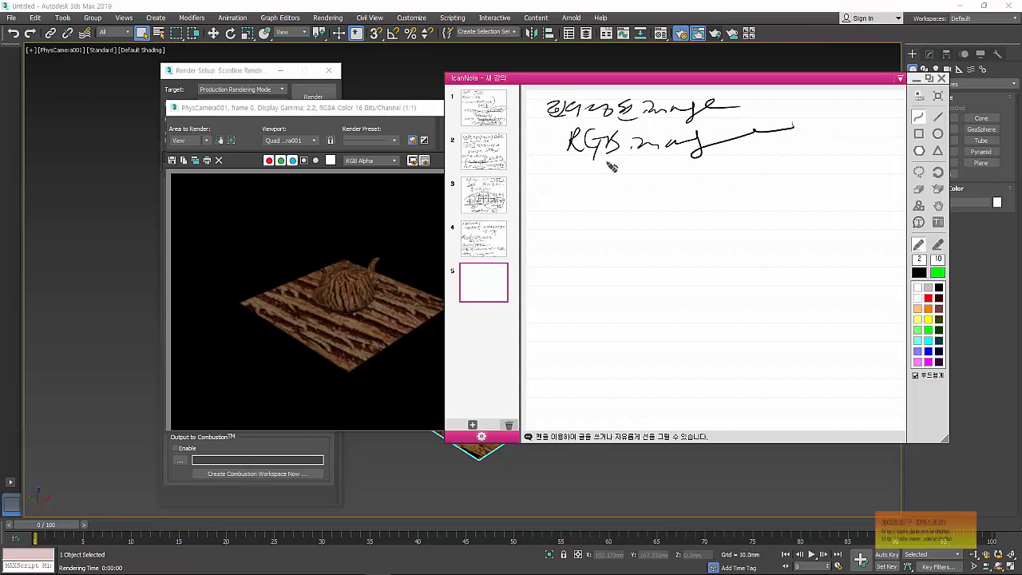
{"action": "left_click_drag", "start_coordinate": [571, 158], "coordinate": [724, 151]}
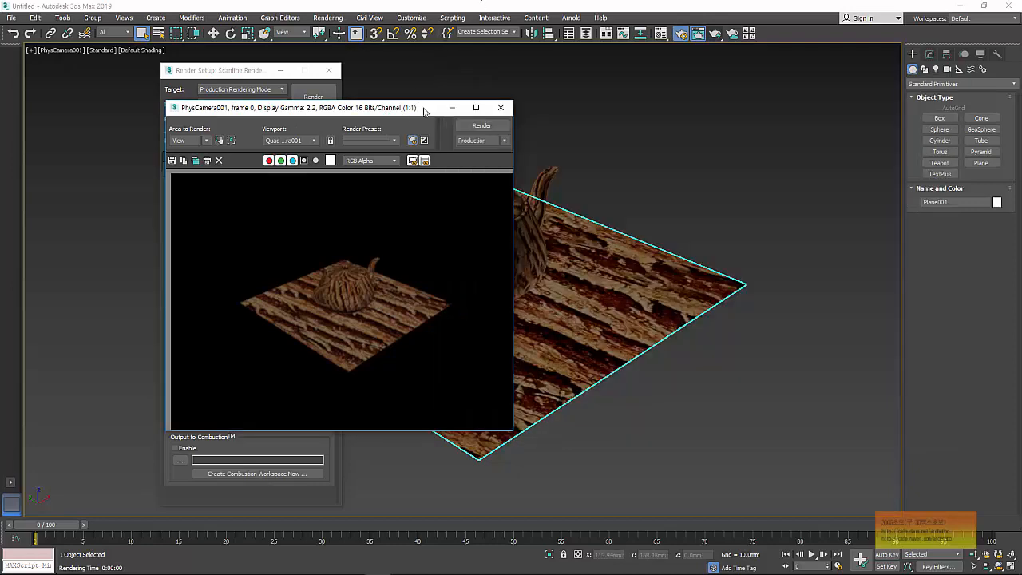
Step: Move the rendered frame window clear of the Render Elements list's edge and turn off the red channel of the rendered image
{"action": "left_click_drag", "start_coordinate": [401, 112], "coordinate": [544, 99]}
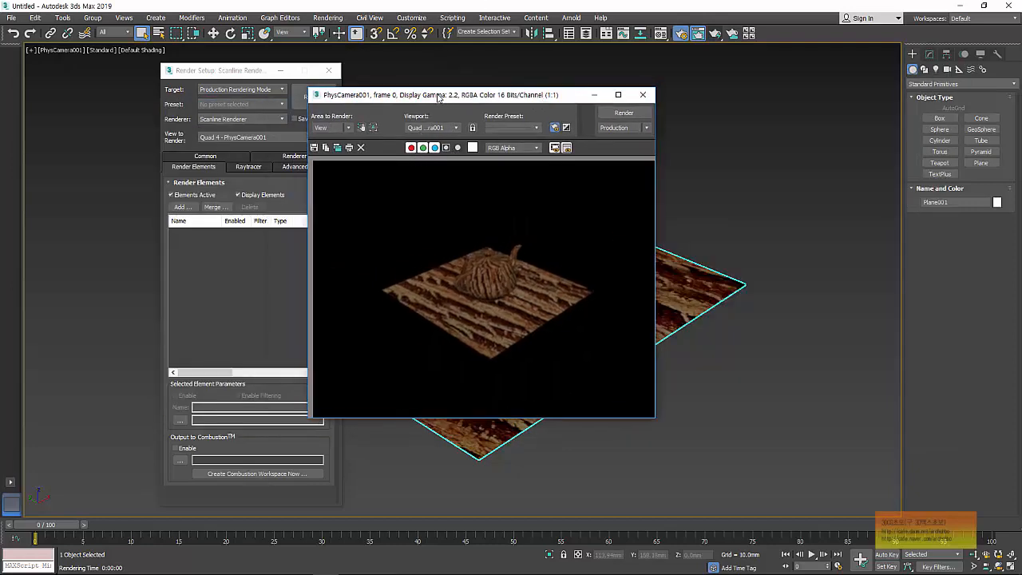
{"action": "left_click_drag", "start_coordinate": [438, 97], "coordinate": [406, 98]}
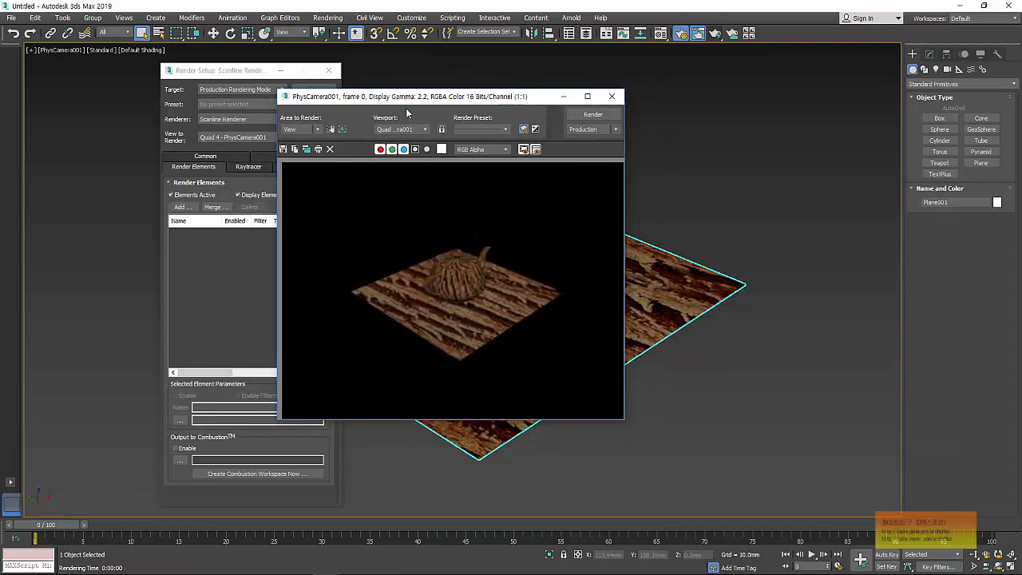
{"action": "left_click", "coordinate": [380, 151]}
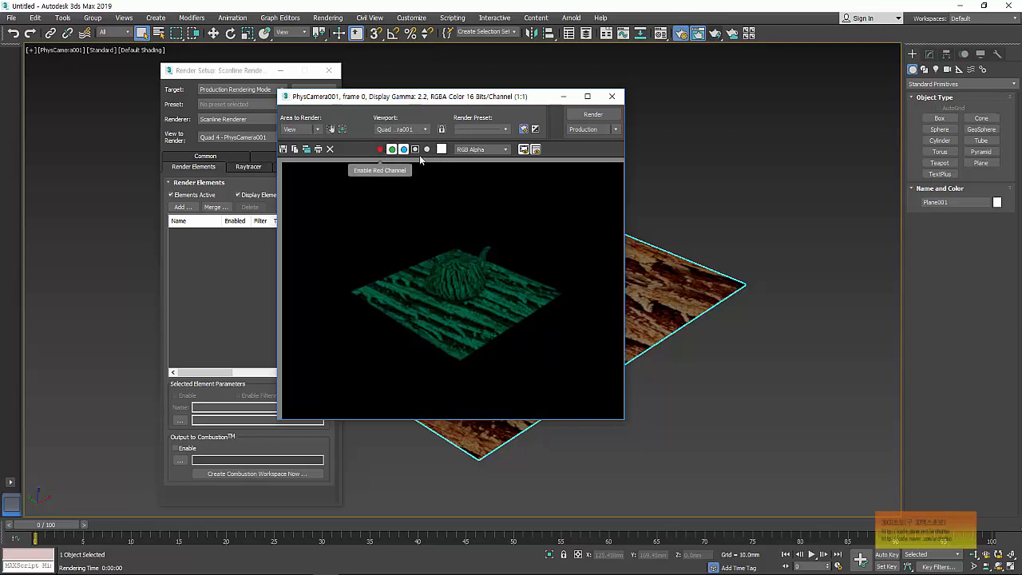
Step: Inspect the rendered image with its color channels switched off in turn, restore full RGB, and display its alpha channel
{"action": "left_click", "coordinate": [392, 149]}
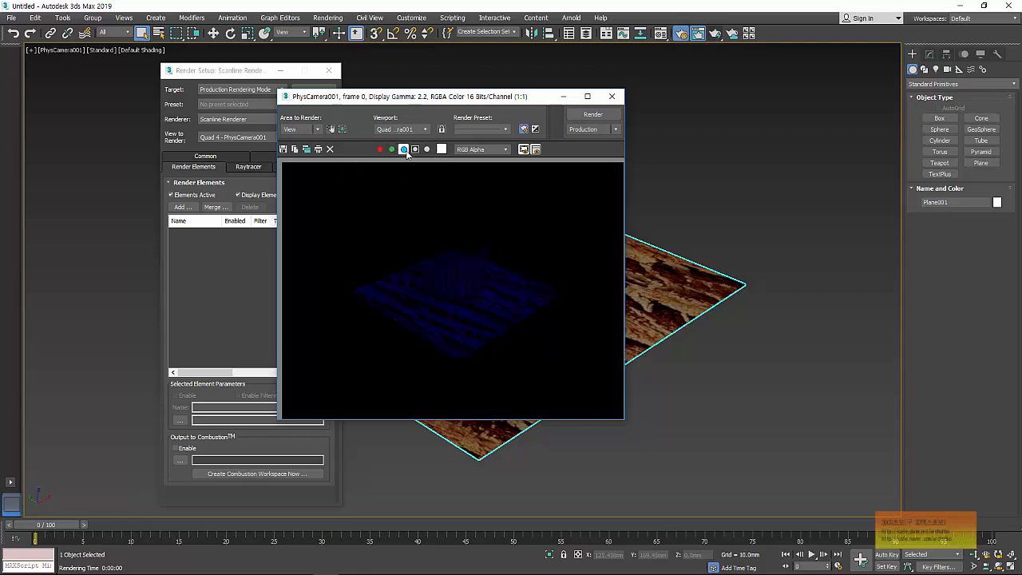
{"action": "left_click", "coordinate": [403, 149]}
{"action": "left_click", "coordinate": [404, 149]}
{"action": "left_click", "coordinate": [392, 149]}
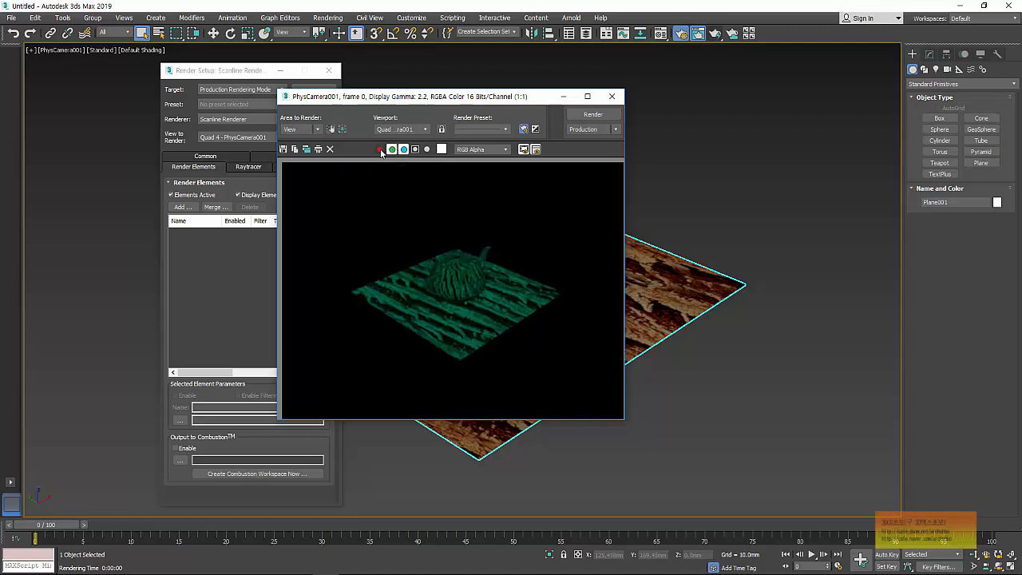
{"action": "left_click", "coordinate": [380, 149]}
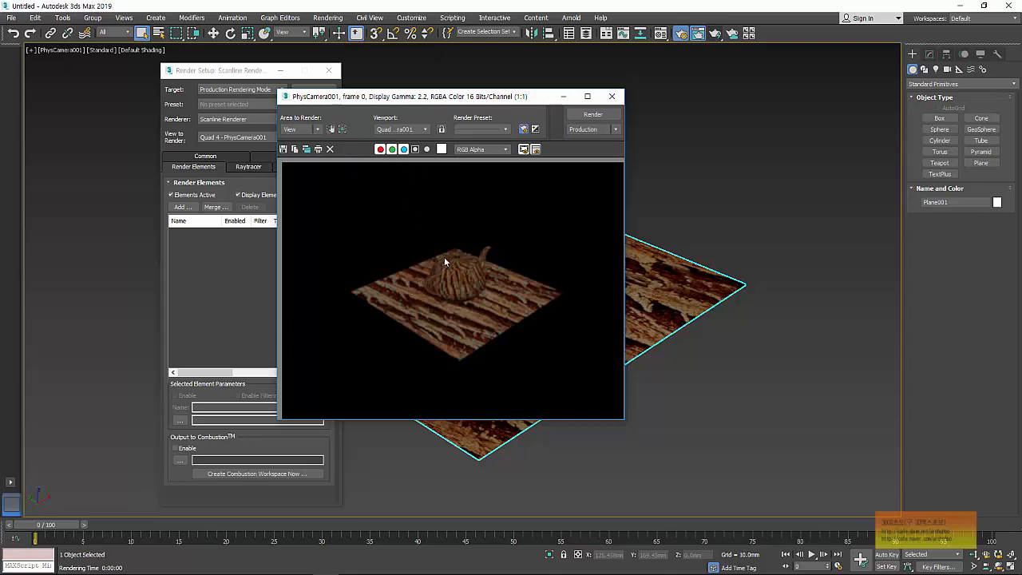
{"action": "left_click", "coordinate": [416, 150]}
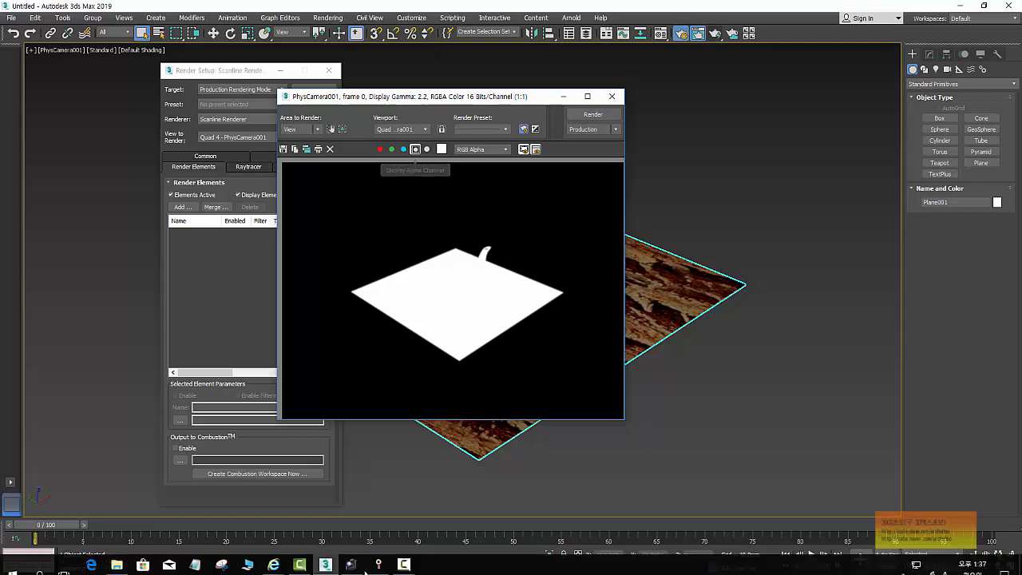
Step: Switch to IcanNote and handwrite "Opacity Map (Max 용어)", "Alpha Map" and a Korean line about Photoshop selection areas below the RGB image note
{"action": "left_click", "coordinate": [378, 542]}
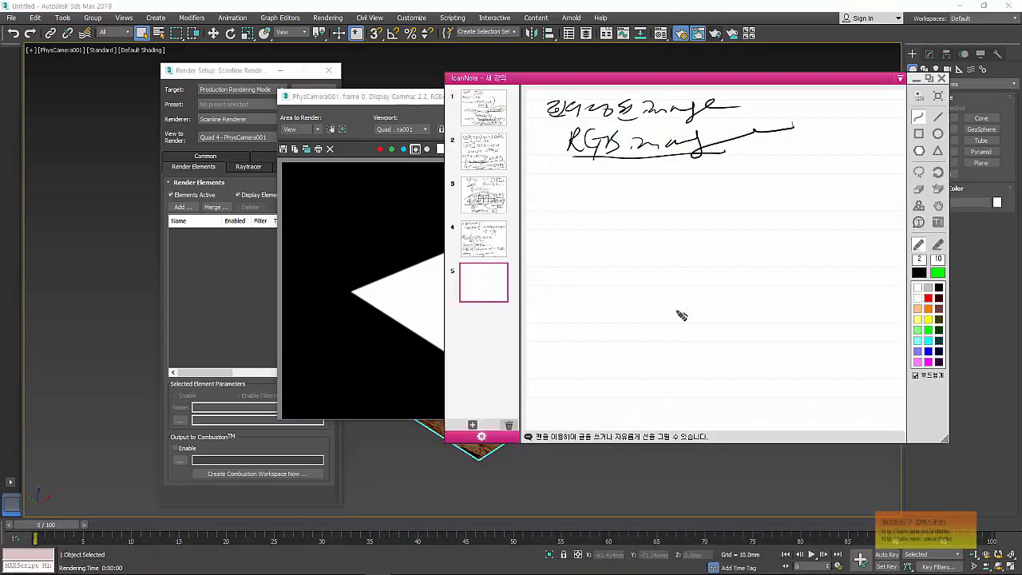
{"action": "mouse_move", "coordinate": [557, 181]}
{"action": "left_mouse_down"}
{"action": "mouse_move", "coordinate": [566, 216]}
{"action": "mouse_move", "coordinate": [621, 182]}
{"action": "mouse_move", "coordinate": [654, 187]}
{"action": "mouse_move", "coordinate": [616, 212]}
{"action": "left_mouse_up"}
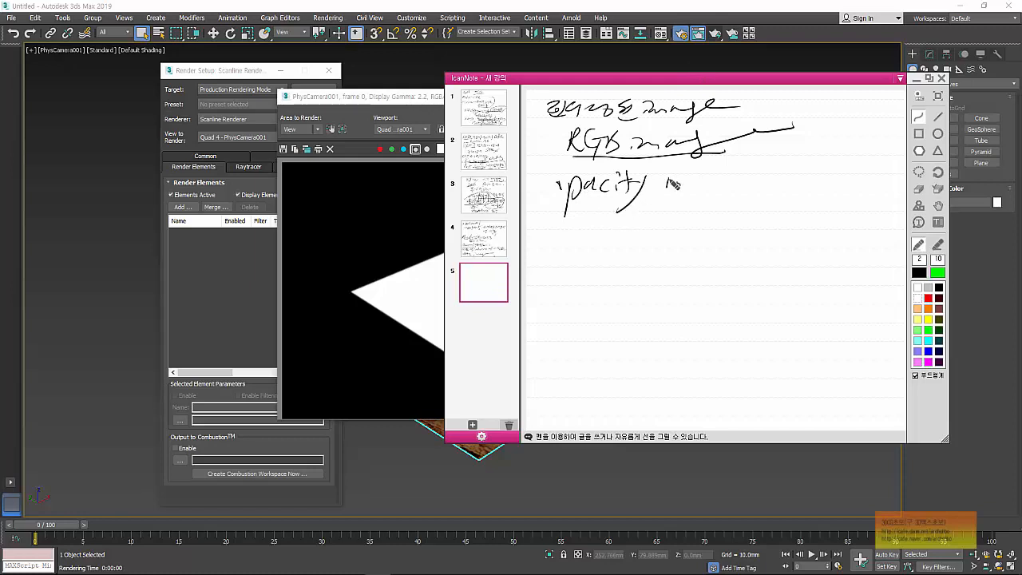
{"action": "mouse_move", "coordinate": [665, 191]}
{"action": "left_mouse_down"}
{"action": "mouse_move", "coordinate": [711, 193]}
{"action": "mouse_move", "coordinate": [703, 213]}
{"action": "mouse_move", "coordinate": [713, 192]}
{"action": "mouse_move", "coordinate": [726, 209]}
{"action": "mouse_move", "coordinate": [780, 195]}
{"action": "mouse_move", "coordinate": [844, 191]}
{"action": "mouse_move", "coordinate": [849, 202]}
{"action": "left_mouse_up"}
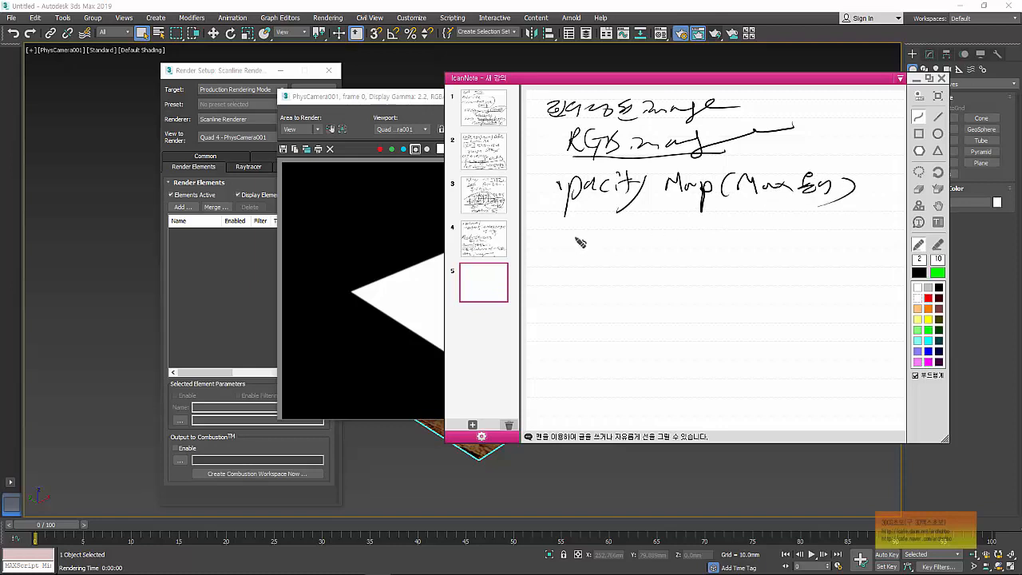
{"action": "mouse_move", "coordinate": [572, 231]}
{"action": "left_mouse_down"}
{"action": "mouse_move", "coordinate": [582, 251]}
{"action": "mouse_move", "coordinate": [577, 281]}
{"action": "mouse_move", "coordinate": [614, 234]}
{"action": "mouse_move", "coordinate": [744, 253]}
{"action": "mouse_move", "coordinate": [758, 276]}
{"action": "mouse_move", "coordinate": [770, 246]}
{"action": "left_mouse_up"}
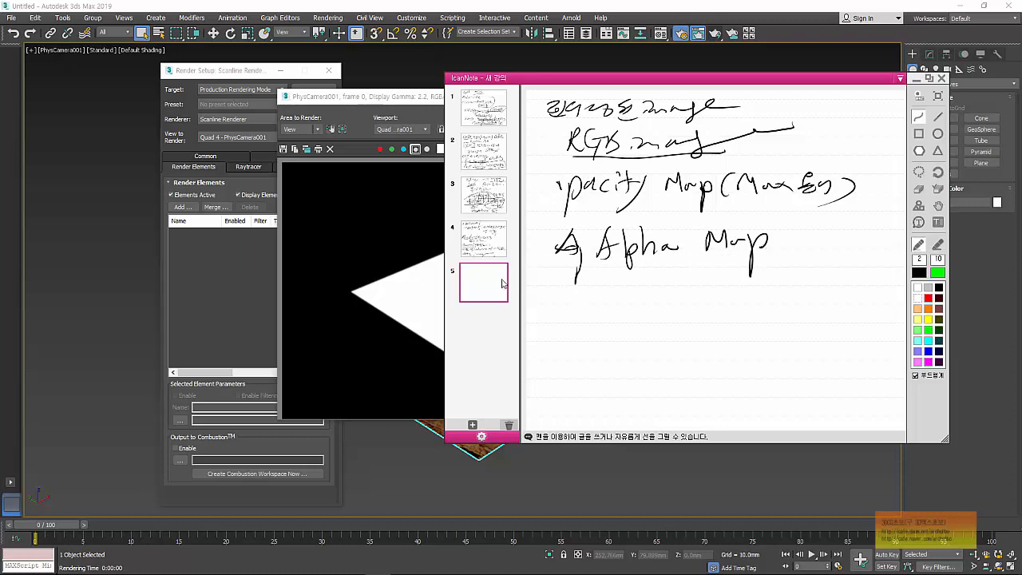
{"action": "mouse_move", "coordinate": [563, 297]}
{"action": "left_mouse_down"}
{"action": "mouse_move", "coordinate": [591, 315]}
{"action": "mouse_move", "coordinate": [638, 300]}
{"action": "mouse_move", "coordinate": [633, 311]}
{"action": "mouse_move", "coordinate": [748, 297]}
{"action": "mouse_move", "coordinate": [756, 313]}
{"action": "mouse_move", "coordinate": [792, 293]}
{"action": "mouse_move", "coordinate": [802, 304]}
{"action": "mouse_move", "coordinate": [788, 301]}
{"action": "left_mouse_up"}
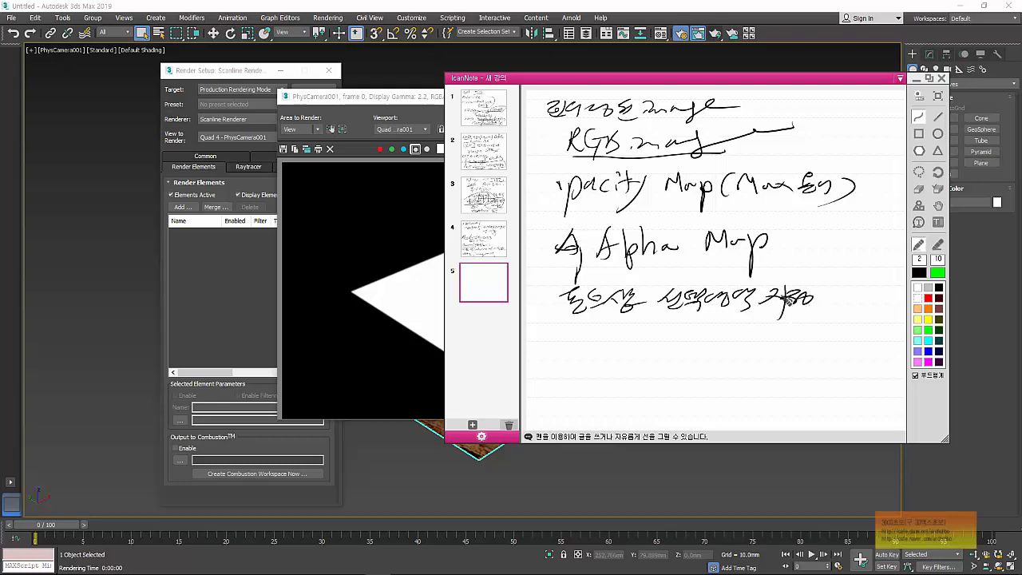
Step: Return to 3ds Max, shift the rendered frame window sideways, and compare the image's alpha channel with its full-color display
{"action": "left_click_drag", "start_coordinate": [374, 99], "coordinate": [343, 99]}
{"action": "left_click", "coordinate": [386, 150]}
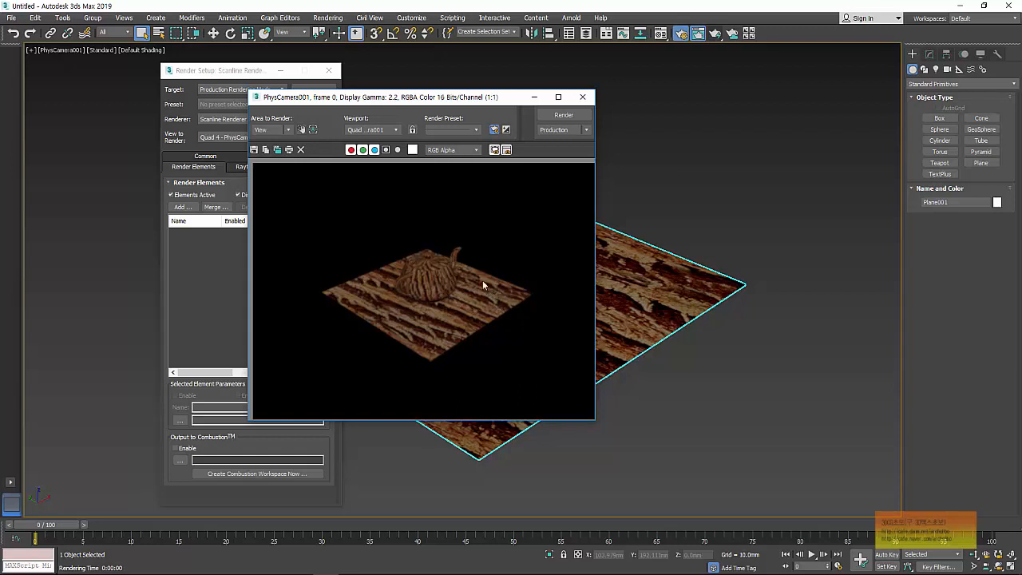
{"action": "left_click", "coordinate": [385, 150]}
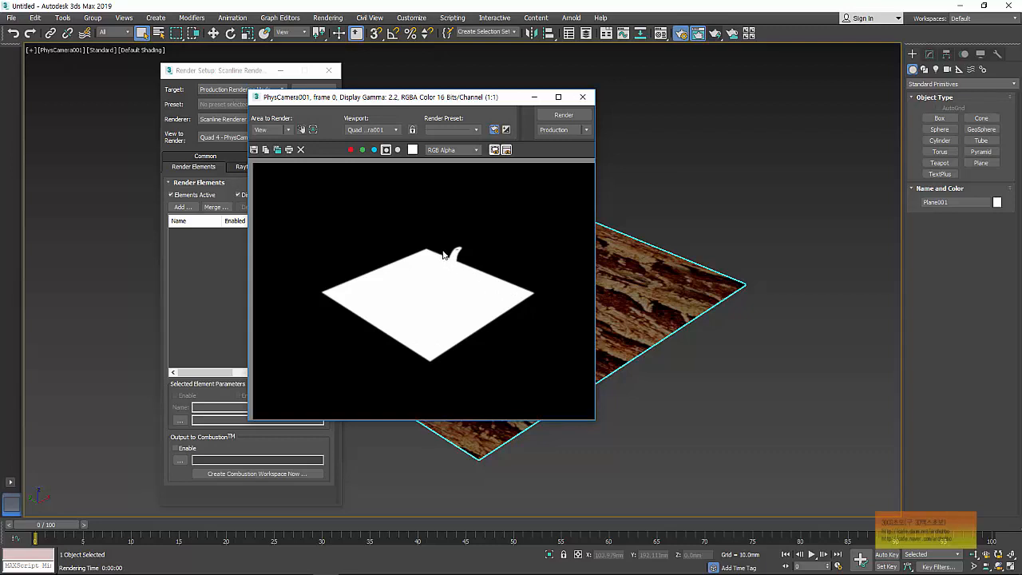
{"action": "left_click", "coordinate": [386, 150]}
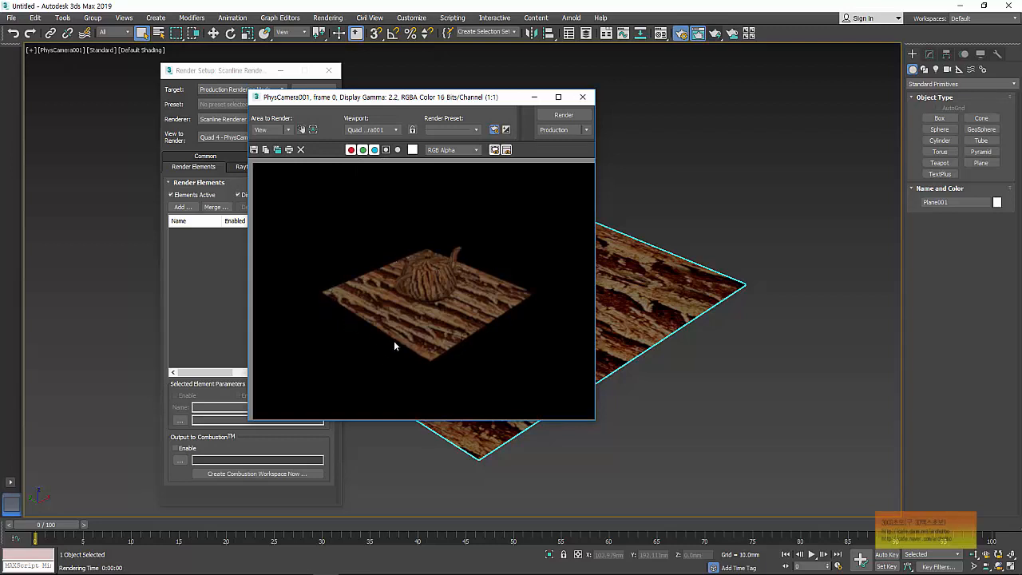
{"action": "left_click", "coordinate": [385, 150]}
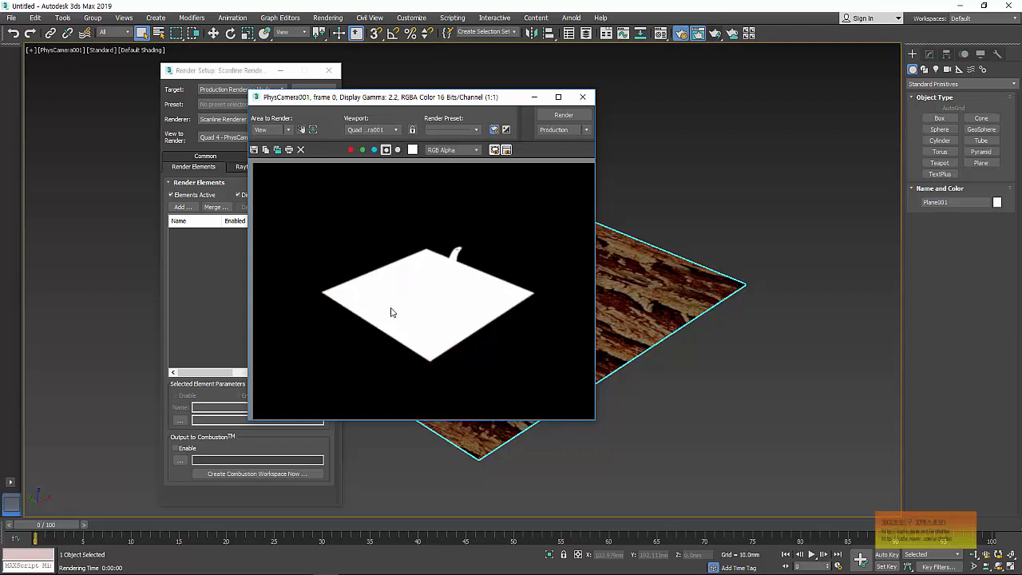
{"action": "left_click", "coordinate": [385, 150]}
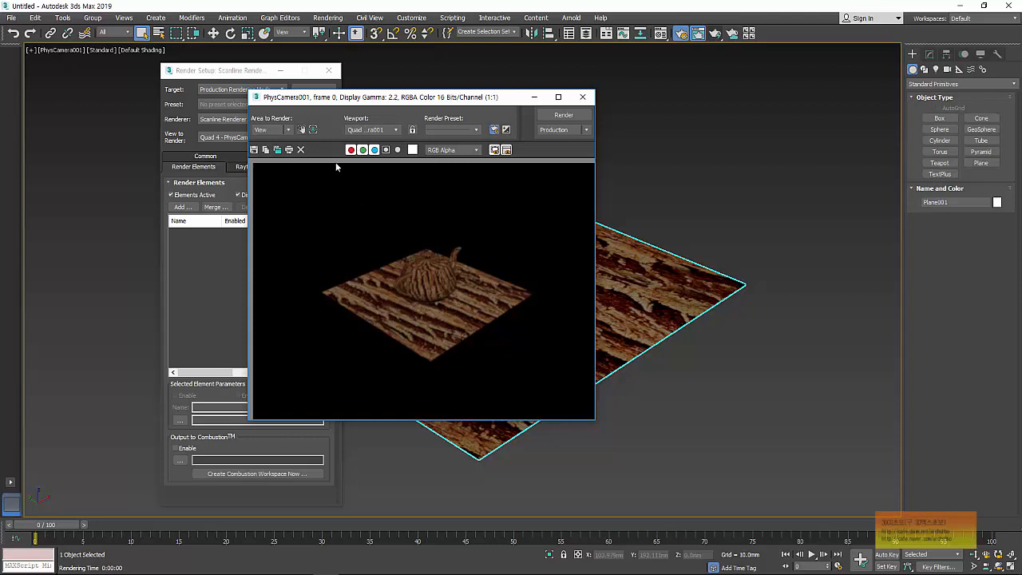
{"action": "left_click", "coordinate": [386, 150]}
{"action": "left_click", "coordinate": [386, 152]}
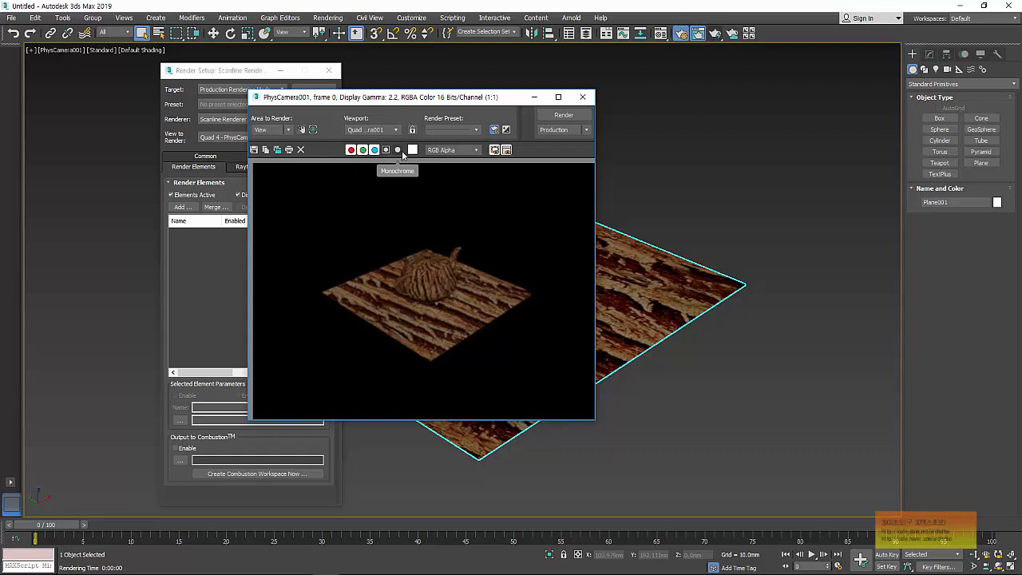
Step: Preview the rendered image in monochrome, return it to color, and close the rendered frame window
{"action": "left_click", "coordinate": [397, 150]}
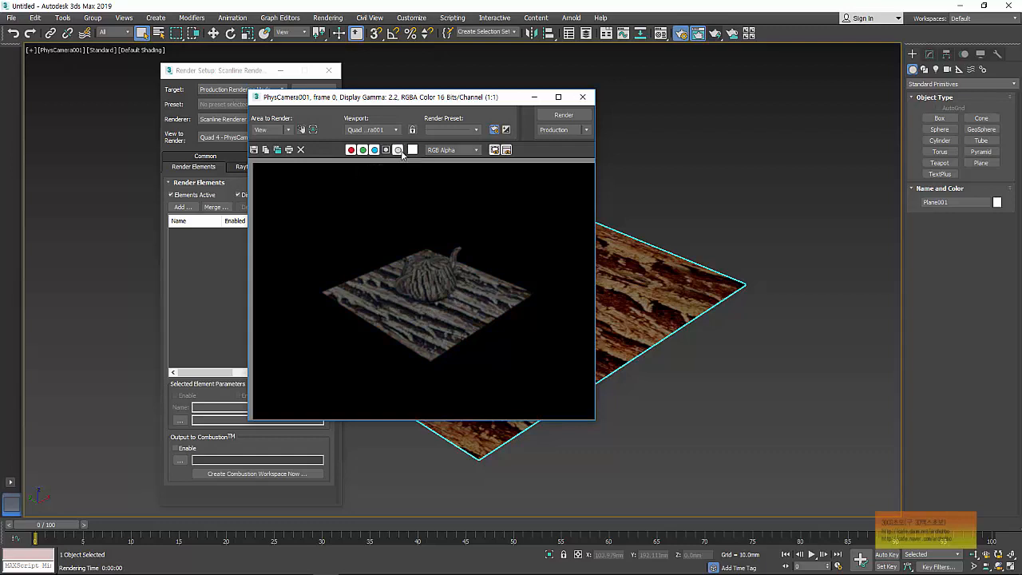
{"action": "left_click", "coordinate": [399, 150]}
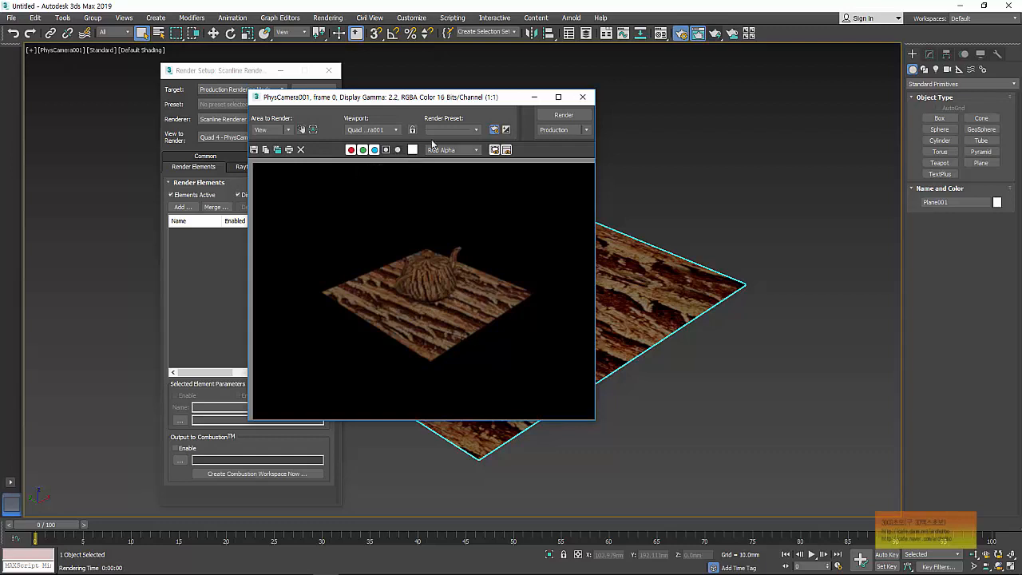
{"action": "left_click", "coordinate": [582, 98]}
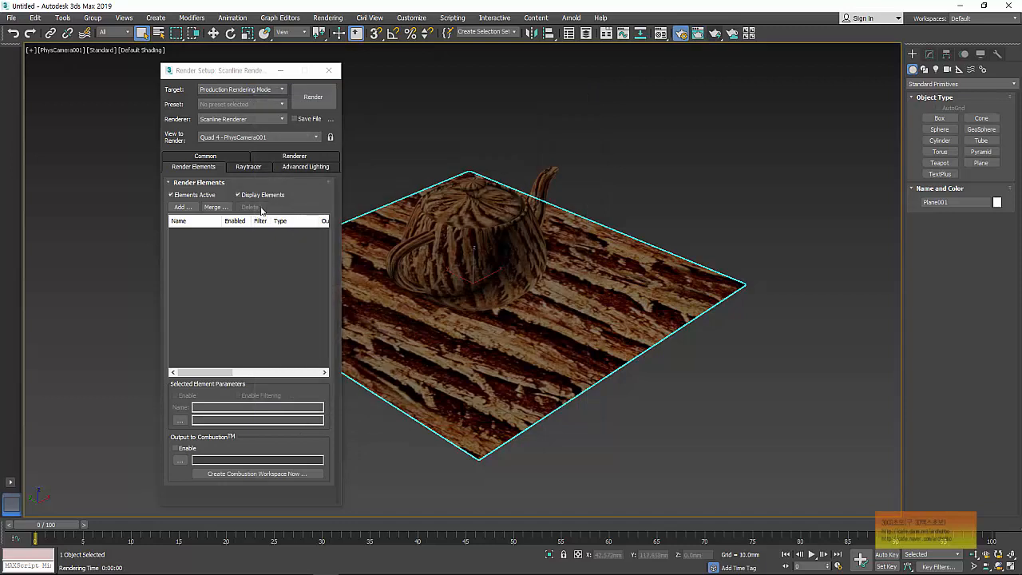
Step: Look through the list of available render elements, highlight Alpha, and close the list without adding anything
{"action": "left_click", "coordinate": [197, 205]}
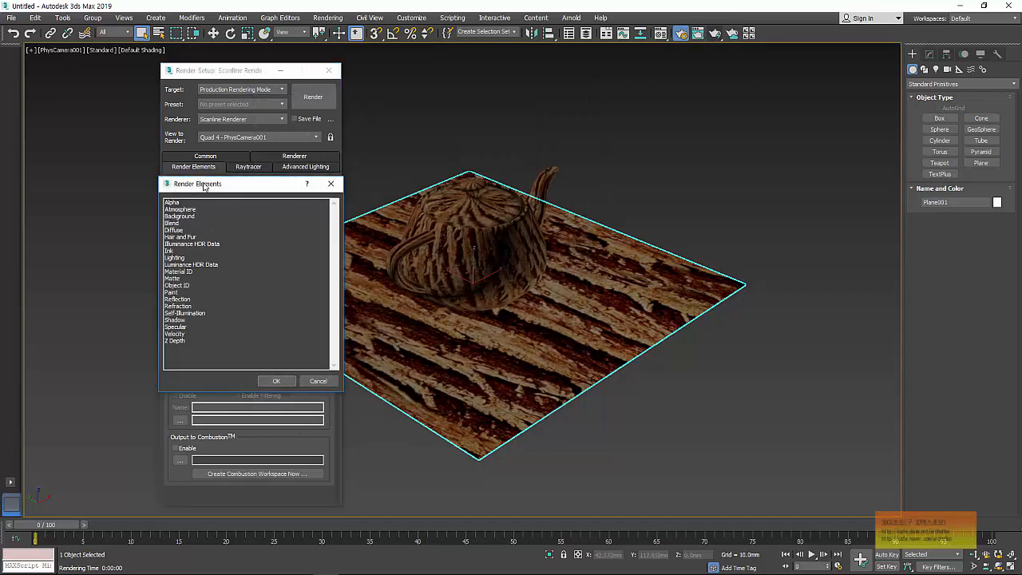
{"action": "left_click_drag", "start_coordinate": [205, 182], "coordinate": [269, 143]}
{"action": "left_click", "coordinate": [253, 160]}
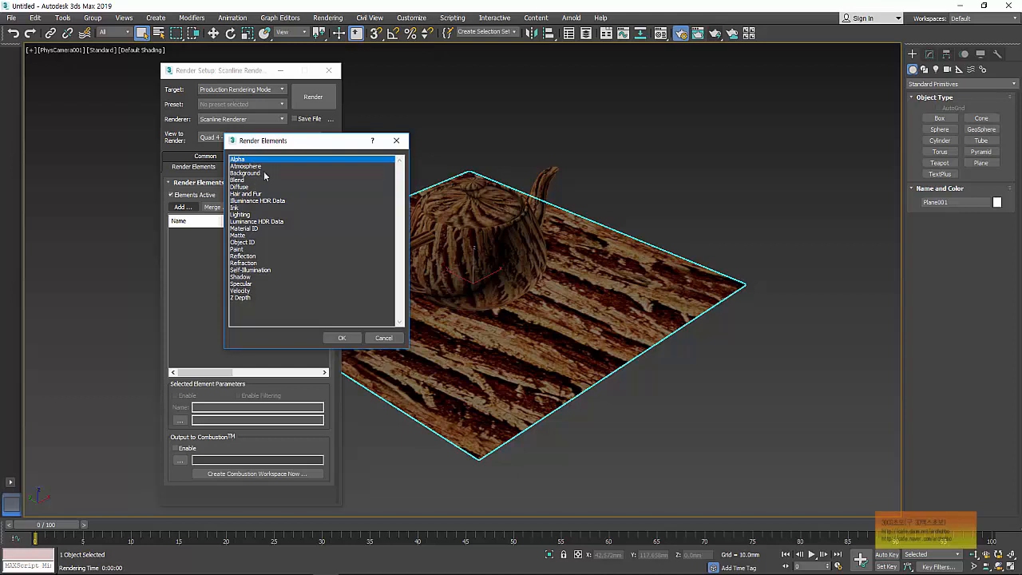
{"action": "left_click", "coordinate": [396, 141]}
Step: View the background and atmosphere options in the Environment and Effects window, and close it
{"action": "left_click", "coordinate": [328, 17]}
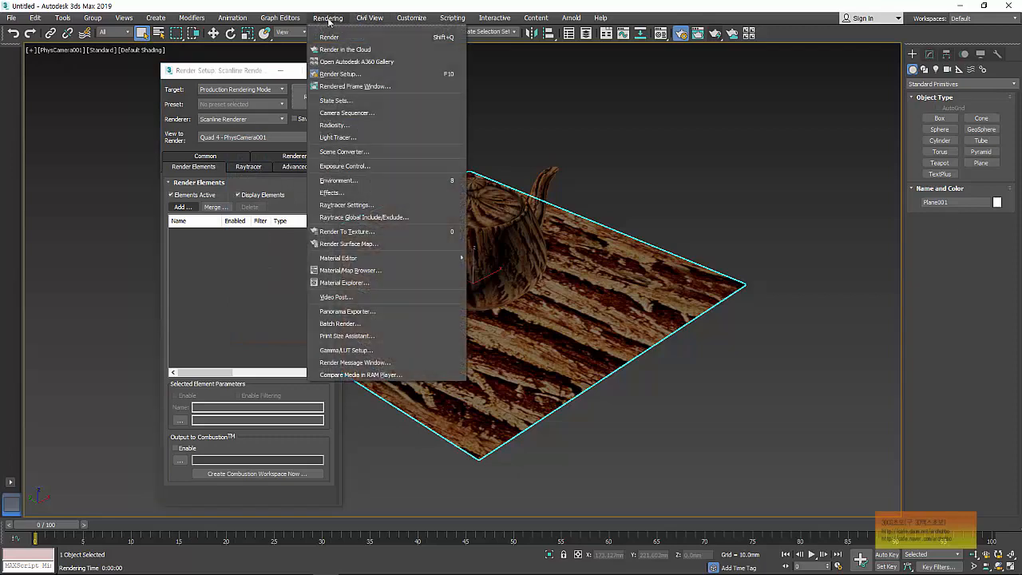
{"action": "left_click", "coordinate": [378, 180]}
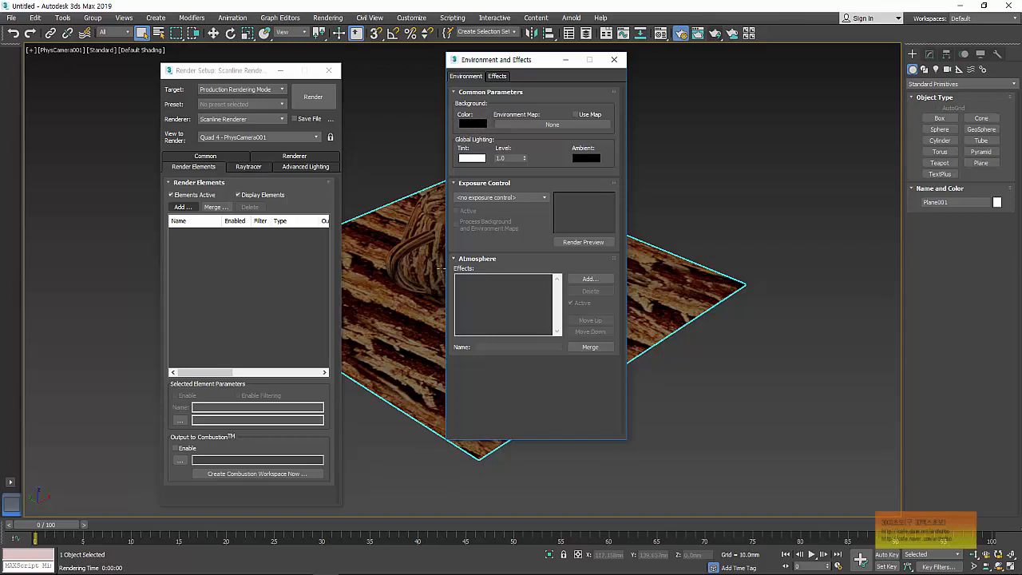
{"action": "left_click", "coordinate": [184, 207]}
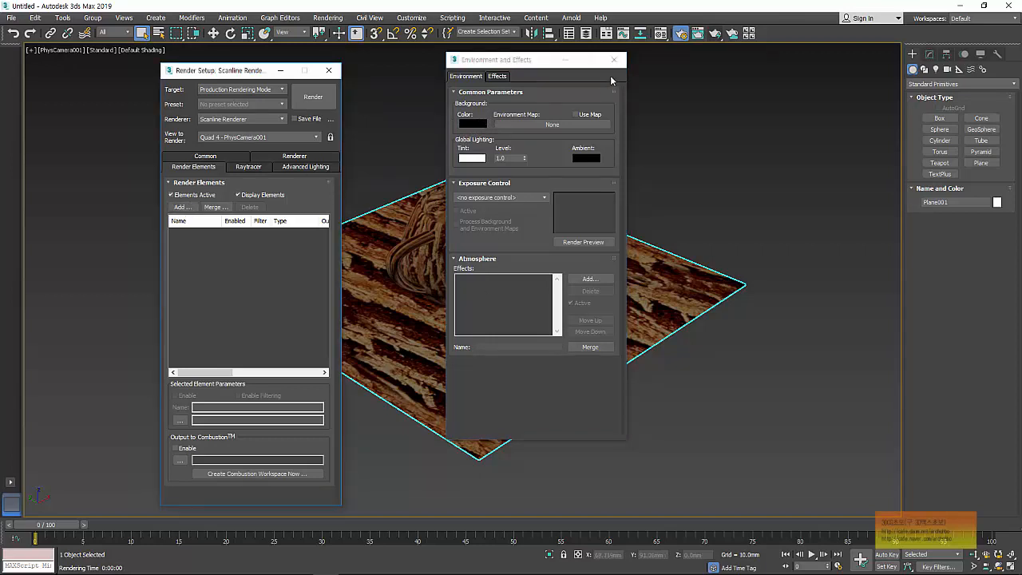
{"action": "left_click", "coordinate": [614, 60]}
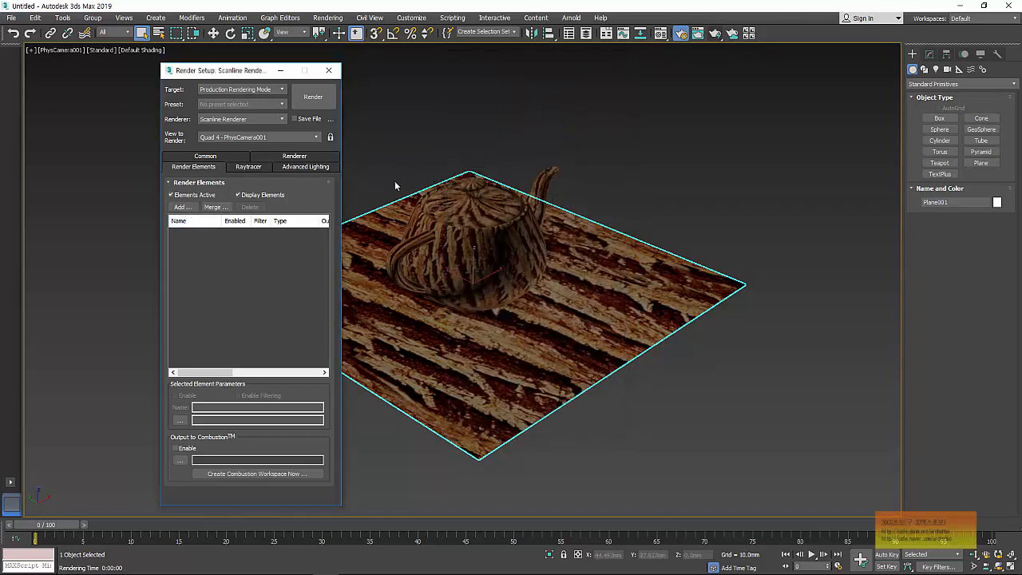
Step: Review Diffuse, Hair and Fur, Matte, Material ID and Reflection among the available render elements, and add the Object ID element
{"action": "left_click", "coordinate": [183, 207]}
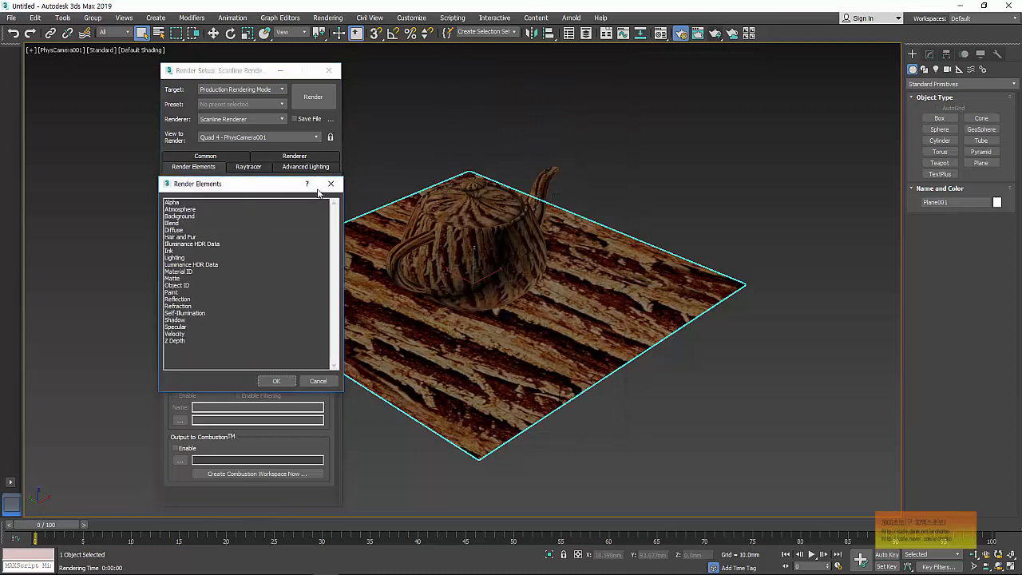
{"action": "left_click", "coordinate": [188, 230]}
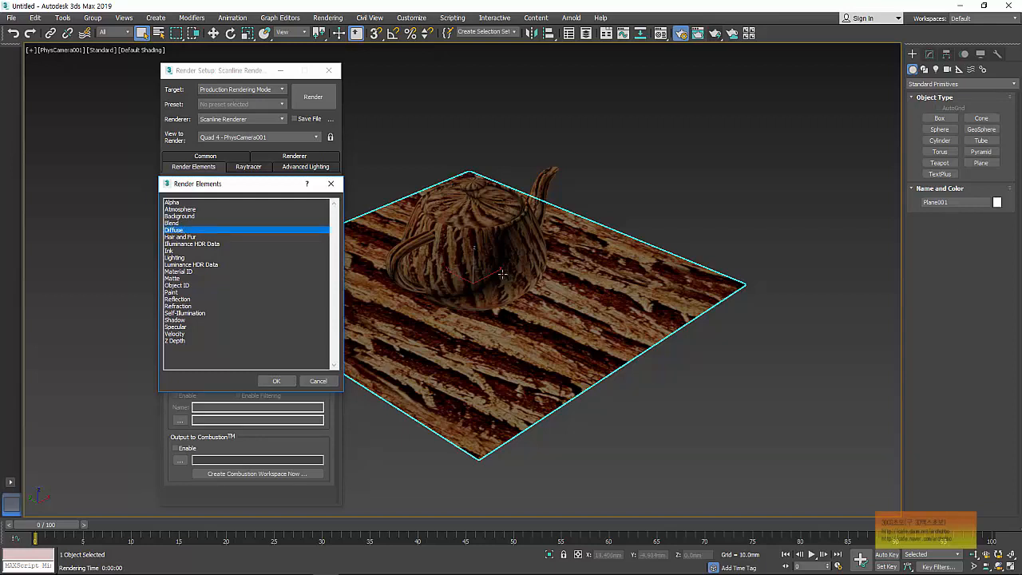
{"action": "left_click", "coordinate": [205, 238]}
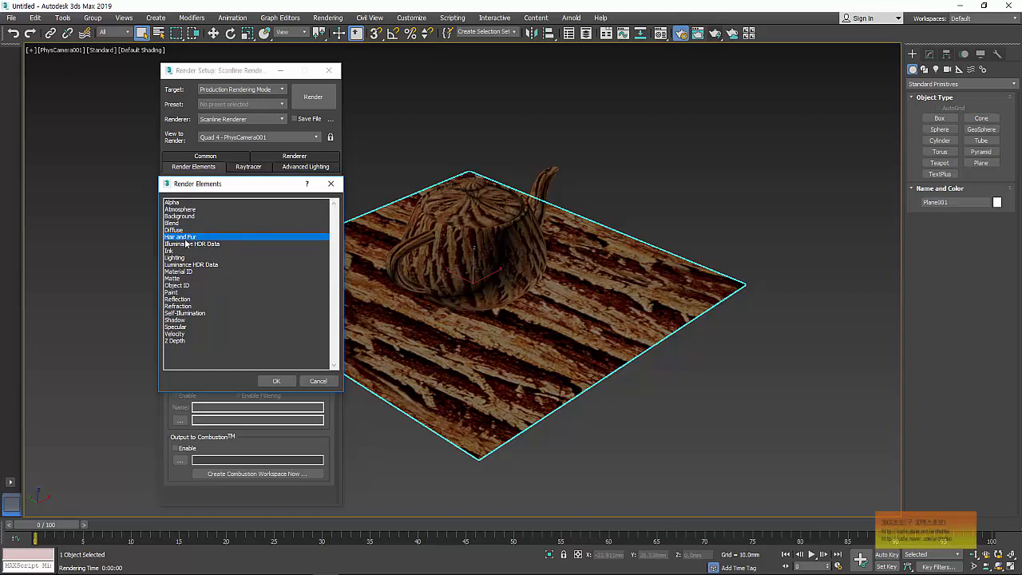
{"action": "left_click", "coordinate": [196, 280]}
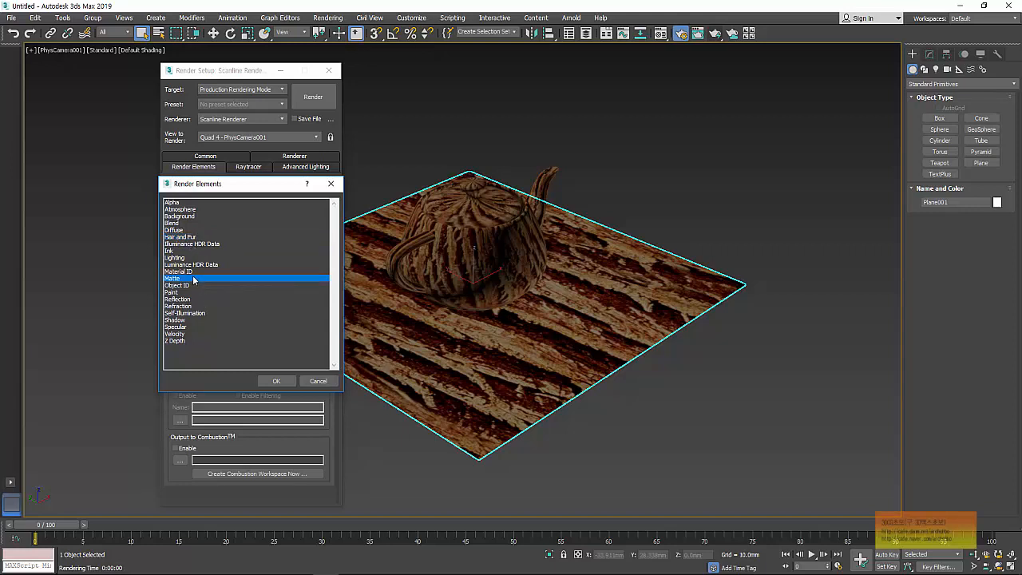
{"action": "left_click", "coordinate": [196, 272]}
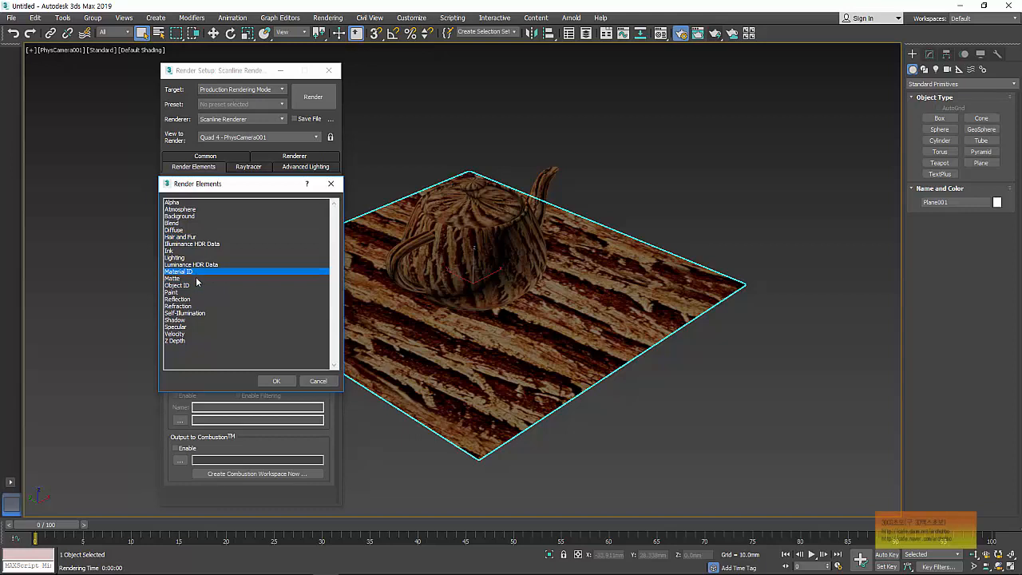
{"action": "left_click", "coordinate": [192, 286]}
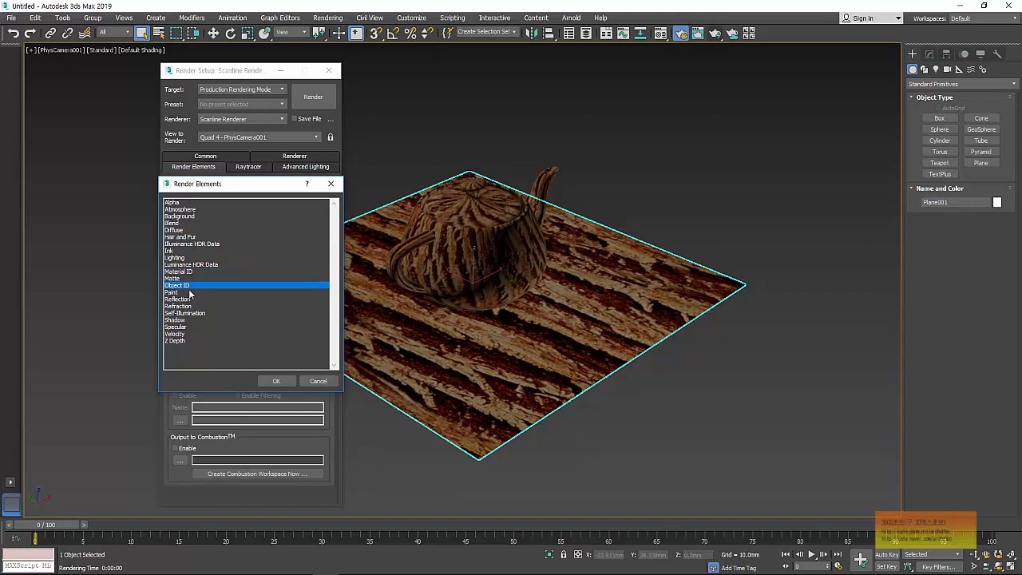
{"action": "left_click", "coordinate": [179, 299]}
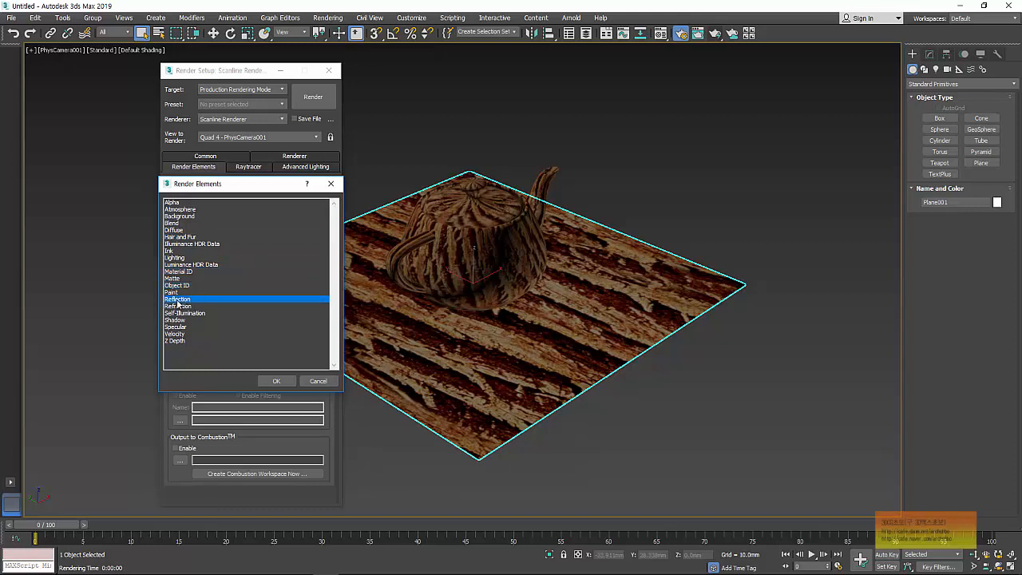
{"action": "left_click", "coordinate": [192, 286]}
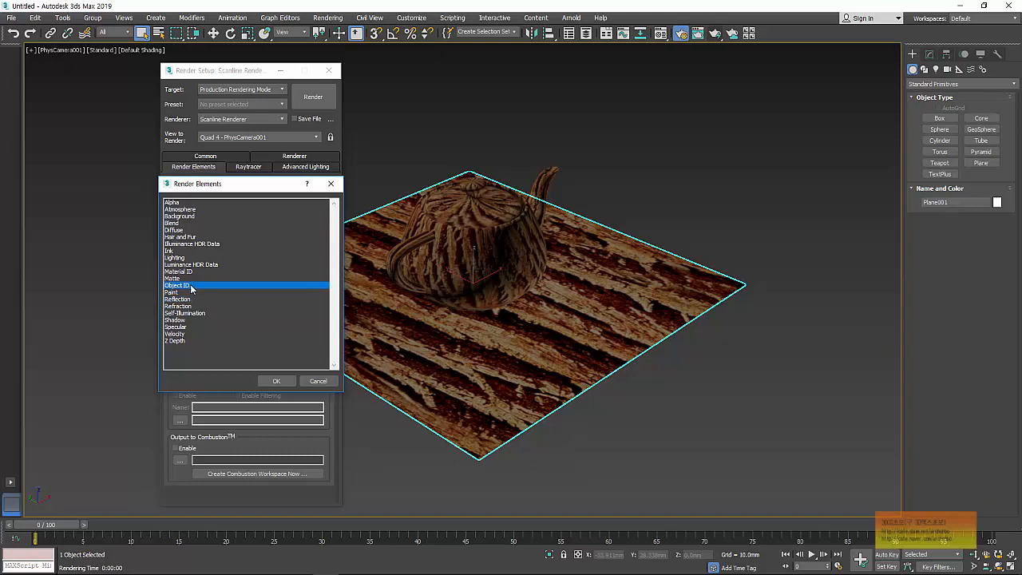
{"action": "left_click", "coordinate": [276, 381]}
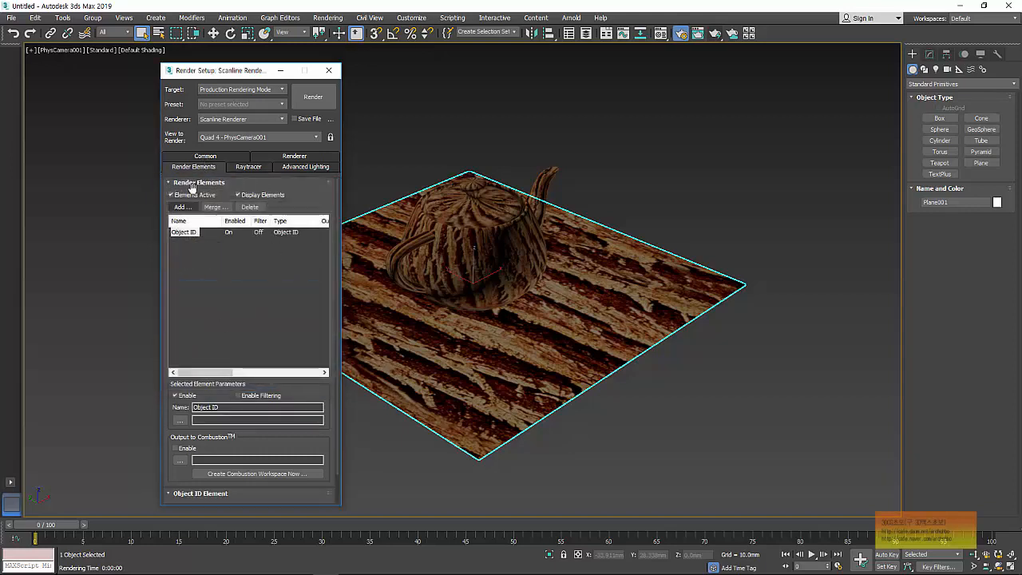
Step: Add the Alpha render element and reopen the list of available elements
{"action": "left_click", "coordinate": [183, 207]}
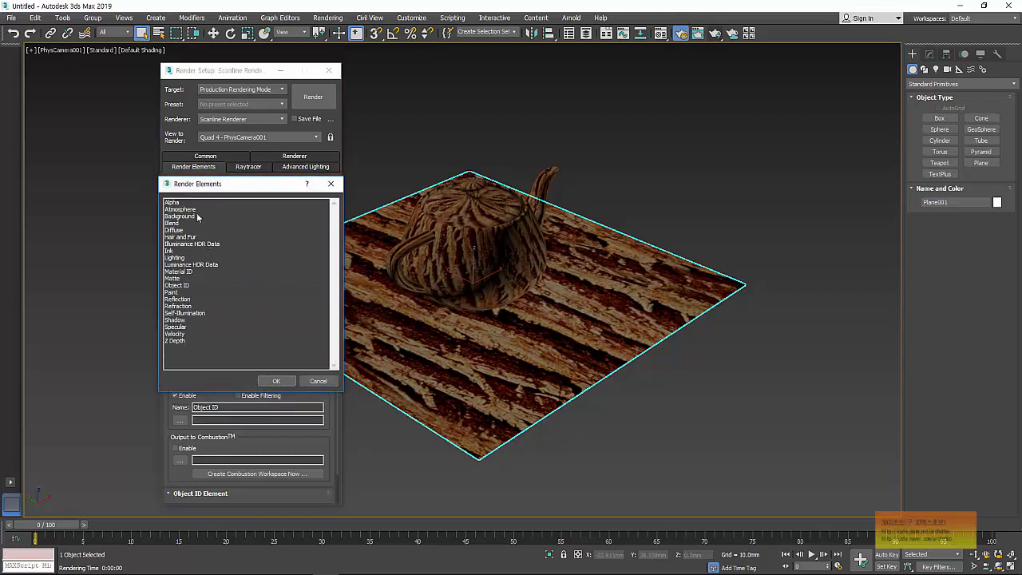
{"action": "double_click", "coordinate": [190, 202]}
{"action": "left_click", "coordinate": [187, 207]}
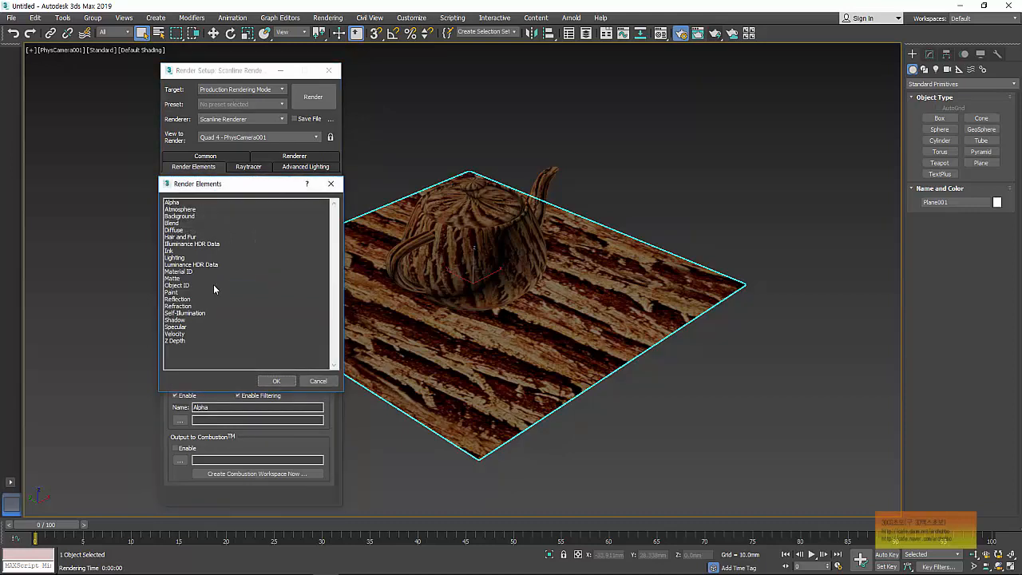
Step: Add the Reflection, Refraction, Shadow and Specular render elements
{"action": "double_click", "coordinate": [189, 299]}
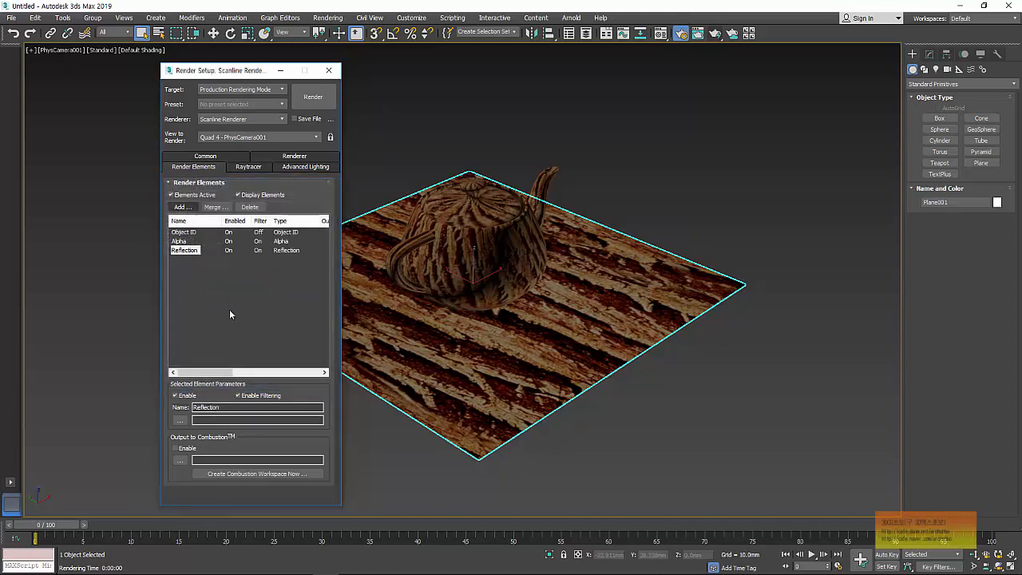
{"action": "left_click", "coordinate": [189, 209]}
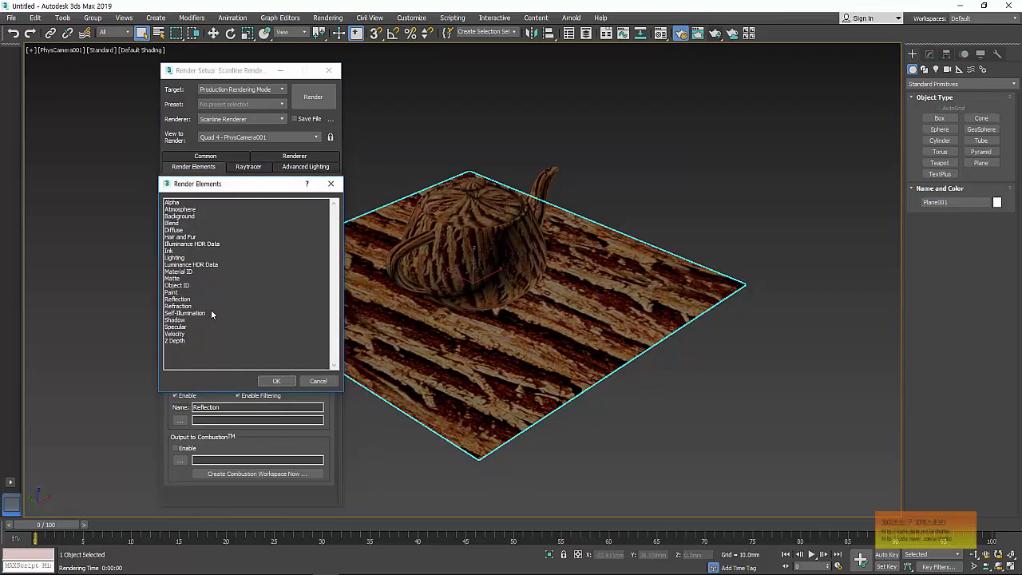
{"action": "double_click", "coordinate": [198, 307]}
{"action": "left_click", "coordinate": [190, 209]}
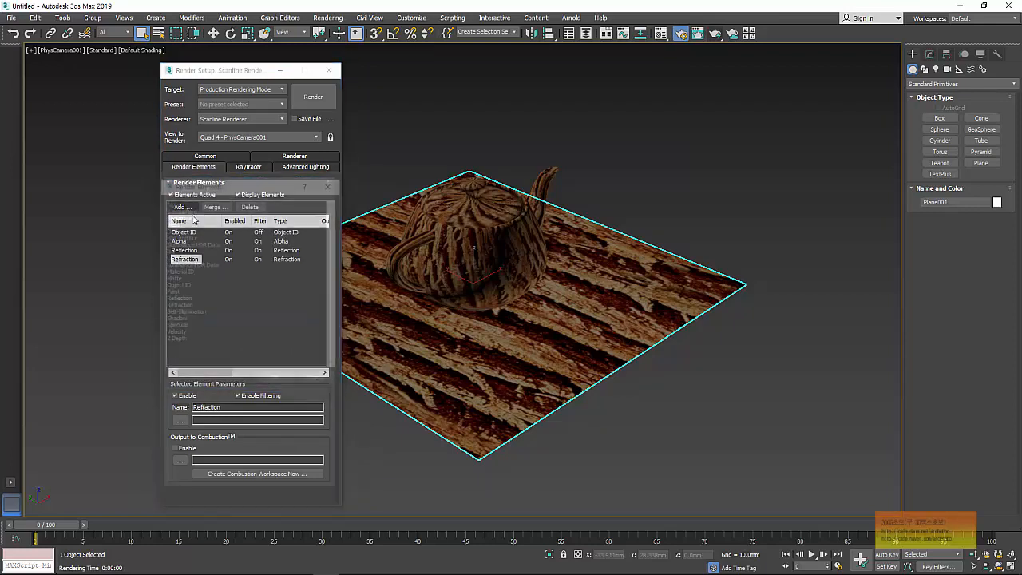
{"action": "double_click", "coordinate": [192, 319]}
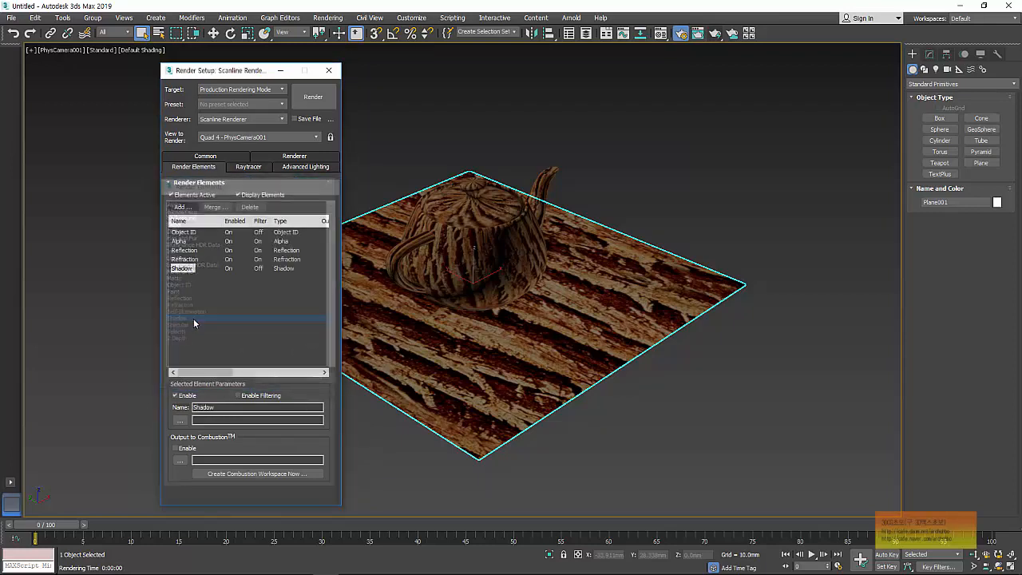
{"action": "left_click", "coordinate": [190, 209]}
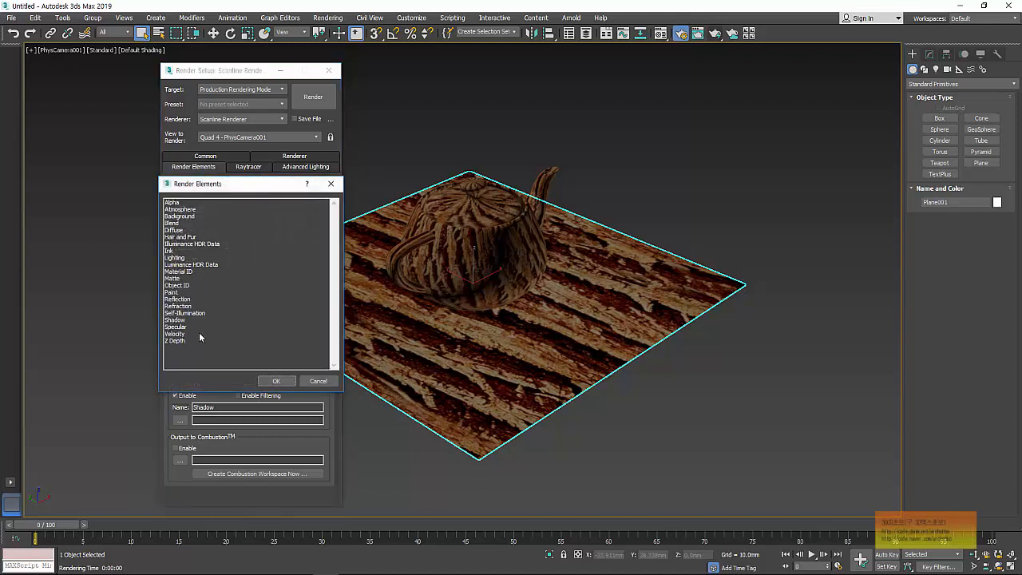
{"action": "double_click", "coordinate": [195, 327]}
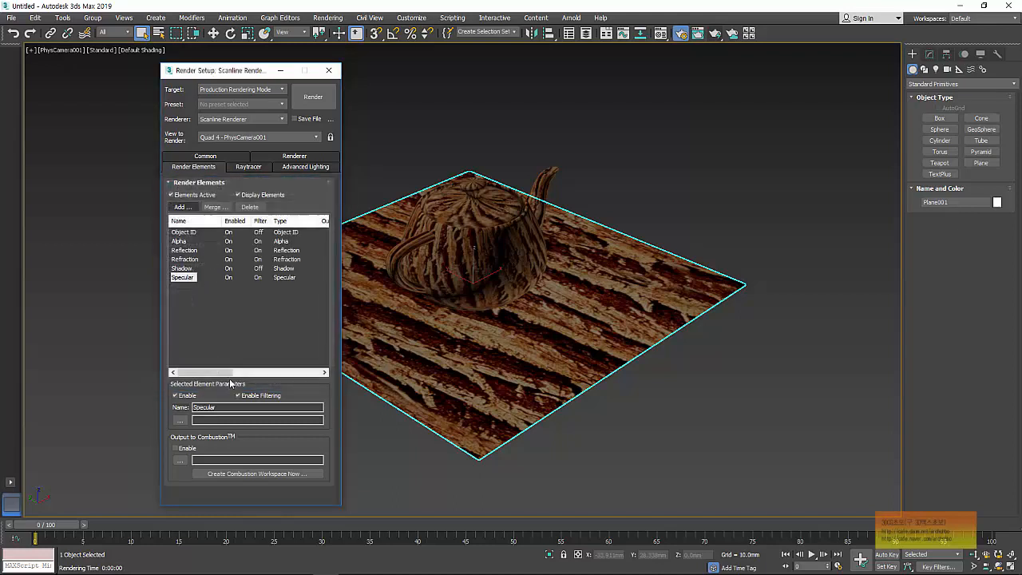
Step: Create a photometric target light in the Top view aimed at the teapot, accepting the recommended Logarithmic Exposure Control
{"action": "mouse_move", "coordinate": [479, 251]}
{"action": "middle_mouse_down"}
{"action": "mouse_move", "coordinate": [475, 258]}
{"action": "mouse_move", "coordinate": [484, 251]}
{"action": "middle_mouse_up"}
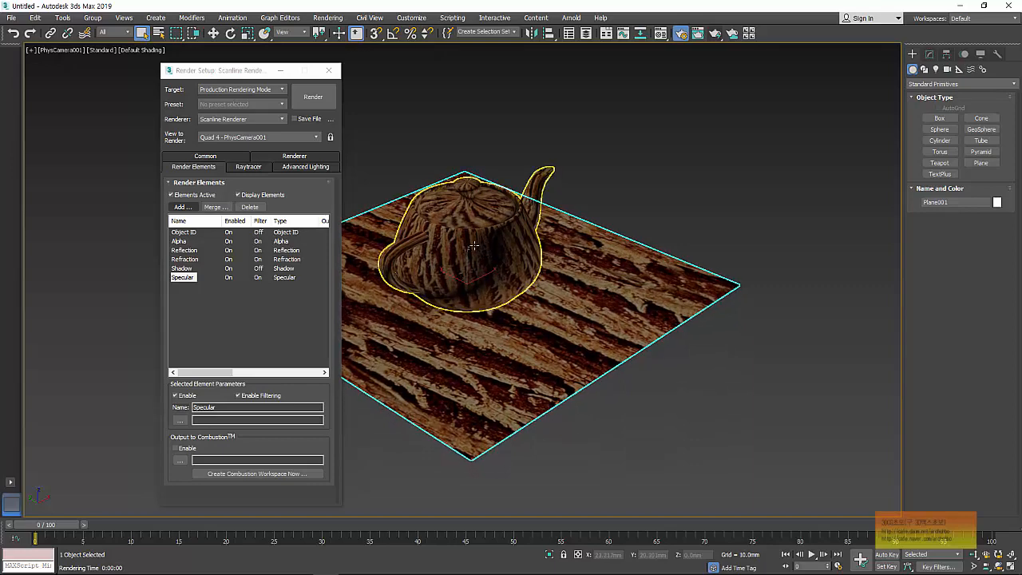
{"action": "key", "text": "t"}
{"action": "scroll", "coordinate": [489, 264], "scroll_direction": "down", "scroll_amount": 3}
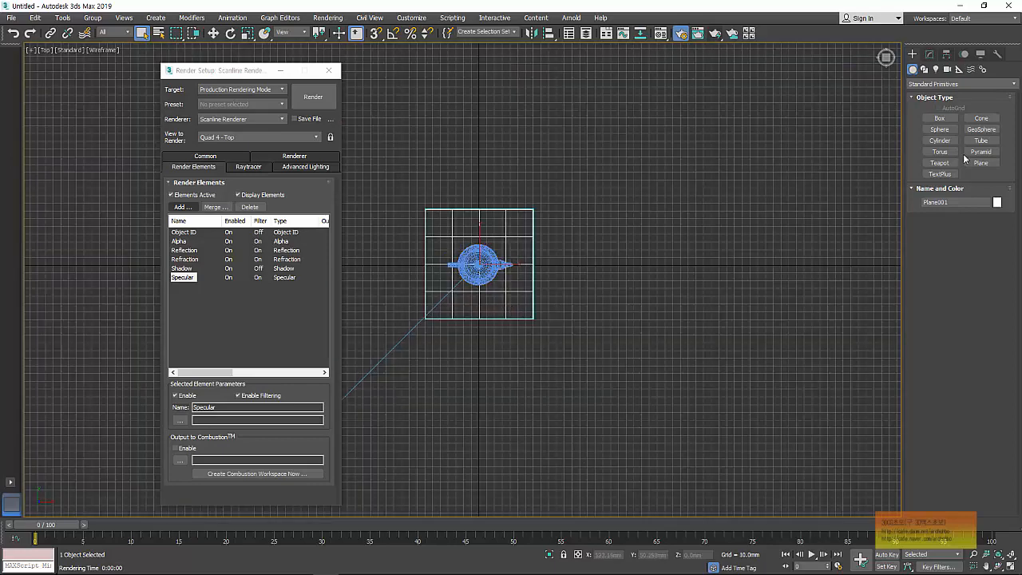
{"action": "left_click", "coordinate": [937, 69]}
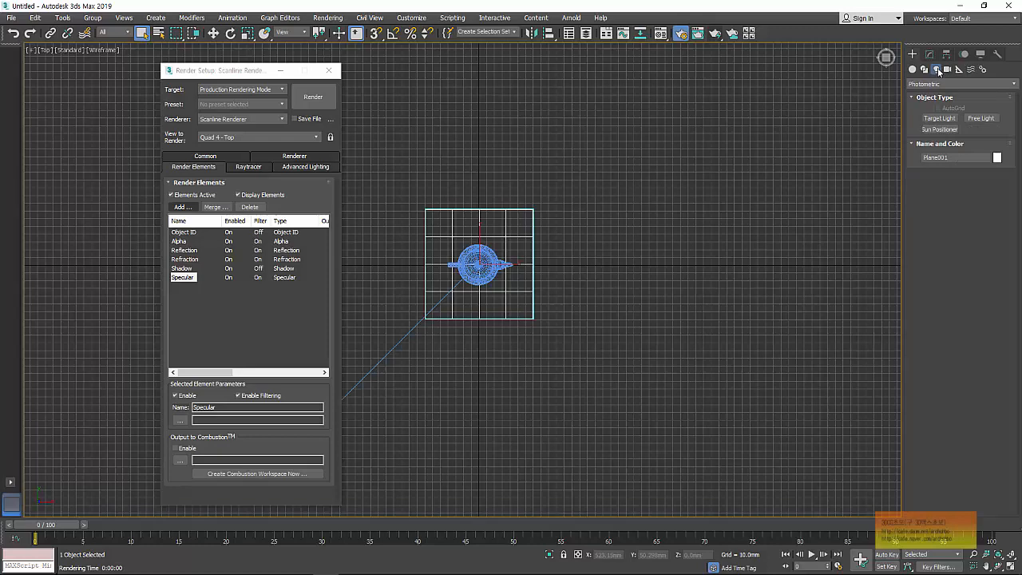
{"action": "left_click", "coordinate": [942, 118]}
{"action": "left_click", "coordinate": [535, 364]}
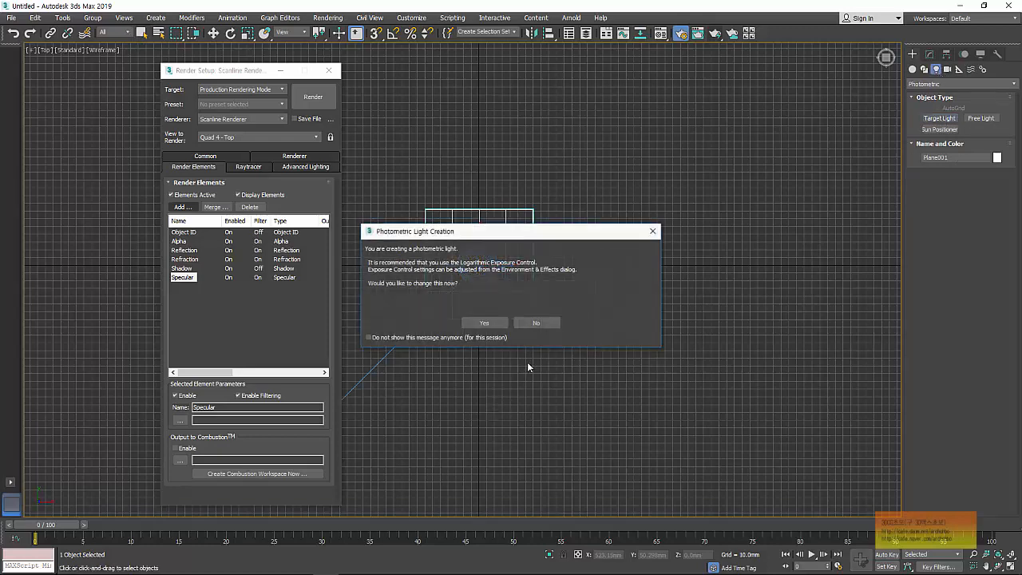
{"action": "left_click", "coordinate": [479, 324]}
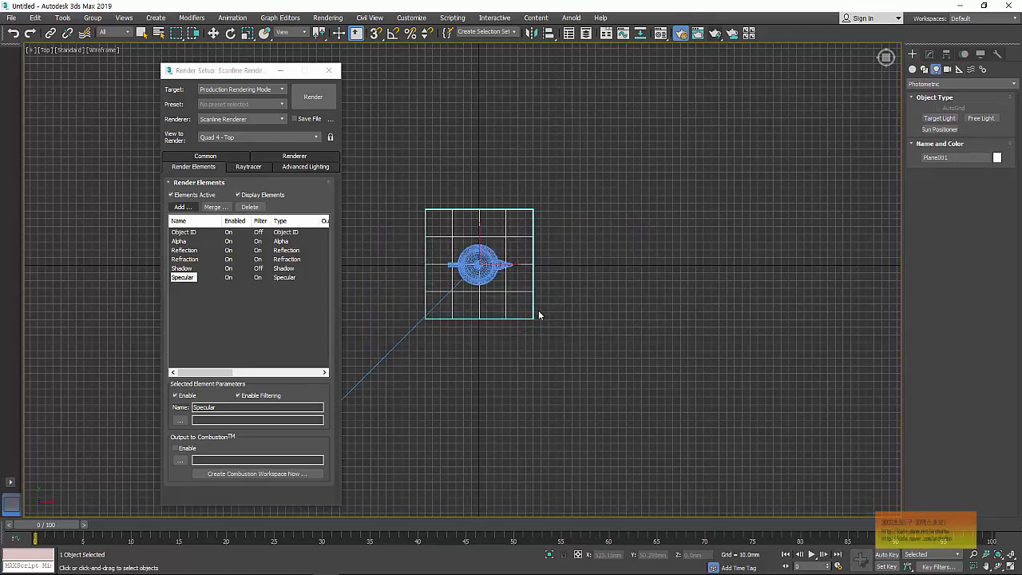
{"action": "scroll", "coordinate": [519, 351], "scroll_direction": "down", "scroll_amount": 4}
{"action": "left_click_drag", "start_coordinate": [460, 421], "coordinate": [489, 320]}
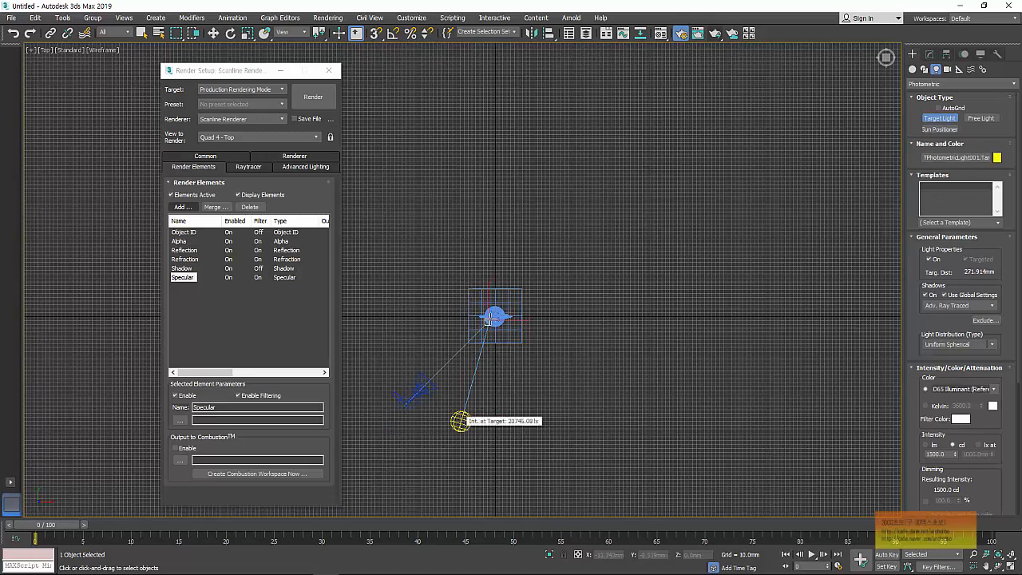
{"action": "right_click", "coordinate": [550, 384]}
Step: Raise the light to a height of about 311 mm in the Front view and return to the camera view
{"action": "key", "text": "f"}
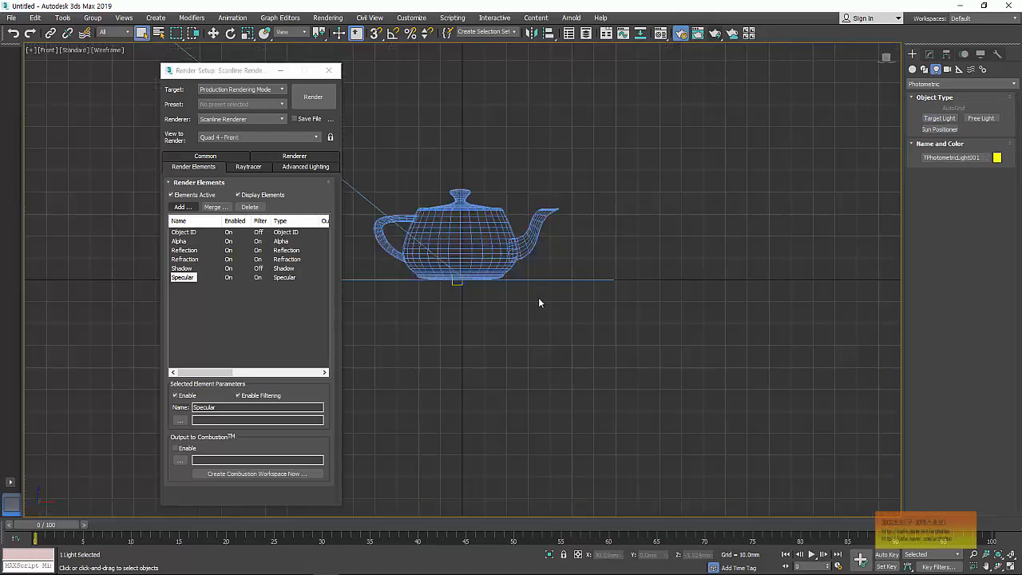
{"action": "scroll", "coordinate": [538, 302], "scroll_direction": "down", "scroll_amount": 5}
{"action": "key", "text": "w"}
{"action": "left_click_drag", "start_coordinate": [487, 281], "coordinate": [487, 160]}
{"action": "key", "text": "c"}
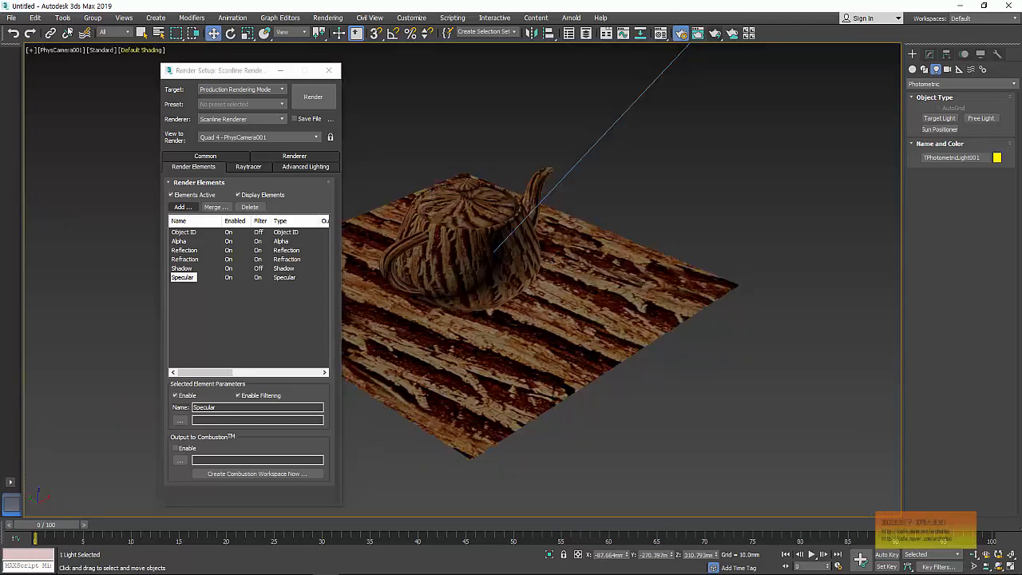
Step: Render the camera view and spread out the Specular, Shadow, Refraction, Reflection, Alpha and Object ID element windows for comparison
{"action": "left_click", "coordinate": [204, 157]}
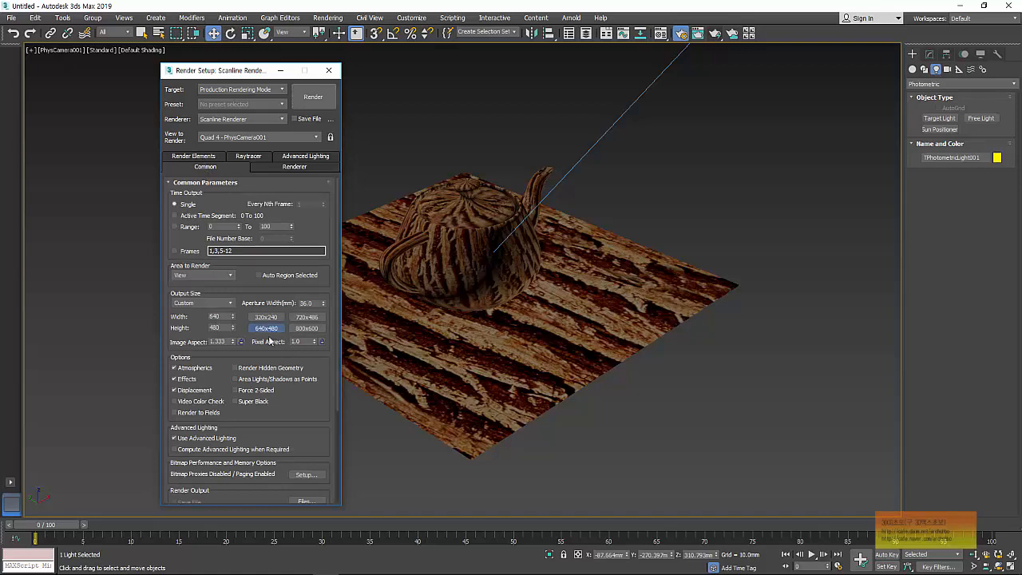
{"action": "left_click", "coordinate": [313, 96]}
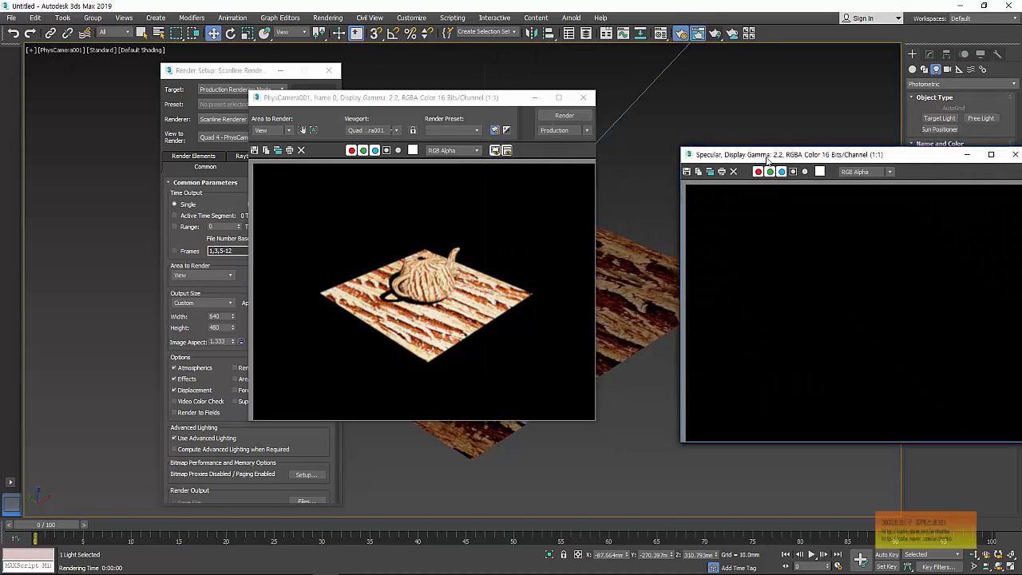
{"action": "left_click_drag", "start_coordinate": [768, 160], "coordinate": [355, 229]}
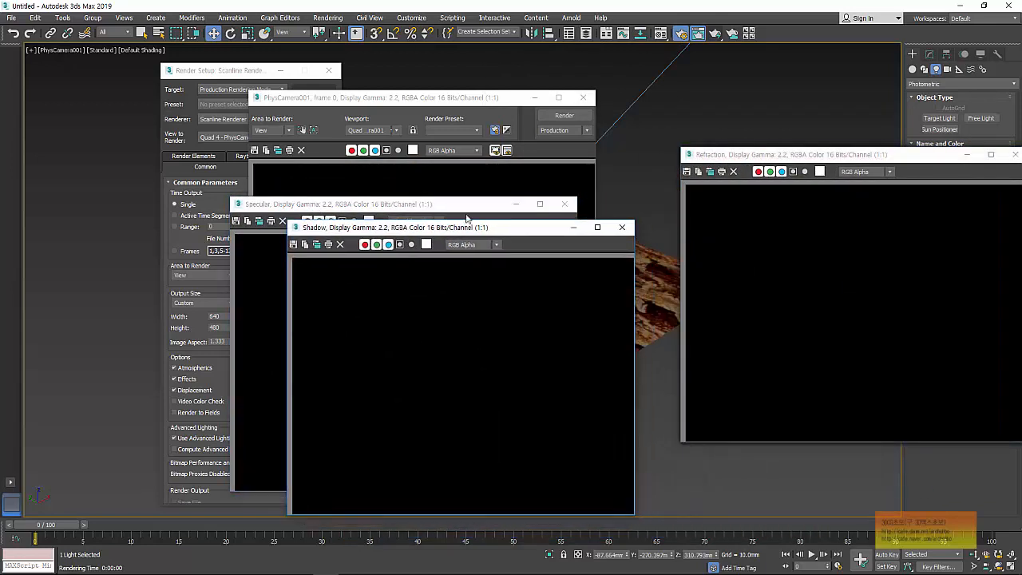
{"action": "left_click_drag", "start_coordinate": [724, 157], "coordinate": [369, 171]}
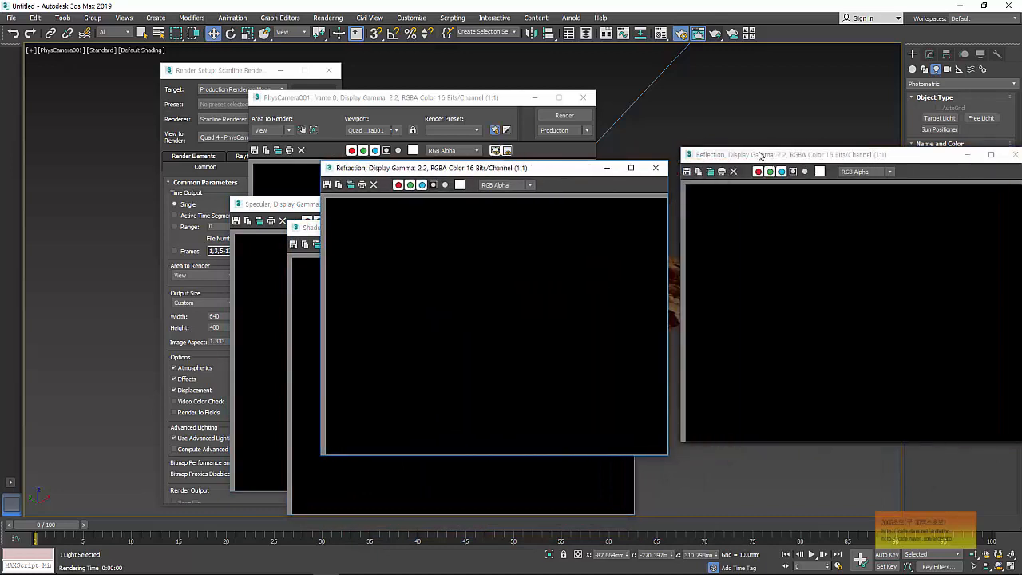
{"action": "left_click_drag", "start_coordinate": [760, 154], "coordinate": [428, 157]}
{"action": "left_click_drag", "start_coordinate": [727, 160], "coordinate": [431, 124]}
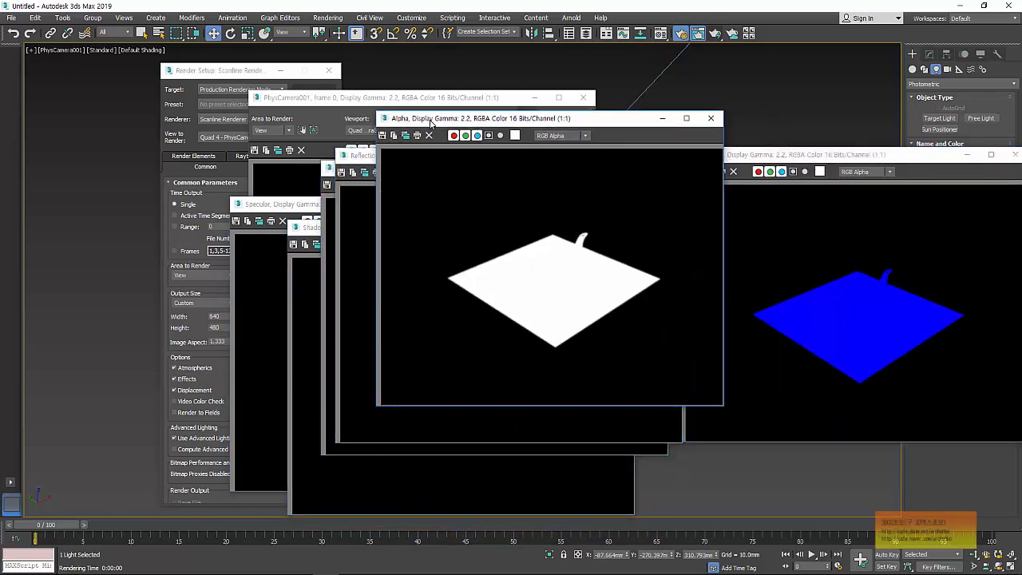
{"action": "left_click_drag", "start_coordinate": [786, 160], "coordinate": [597, 171]}
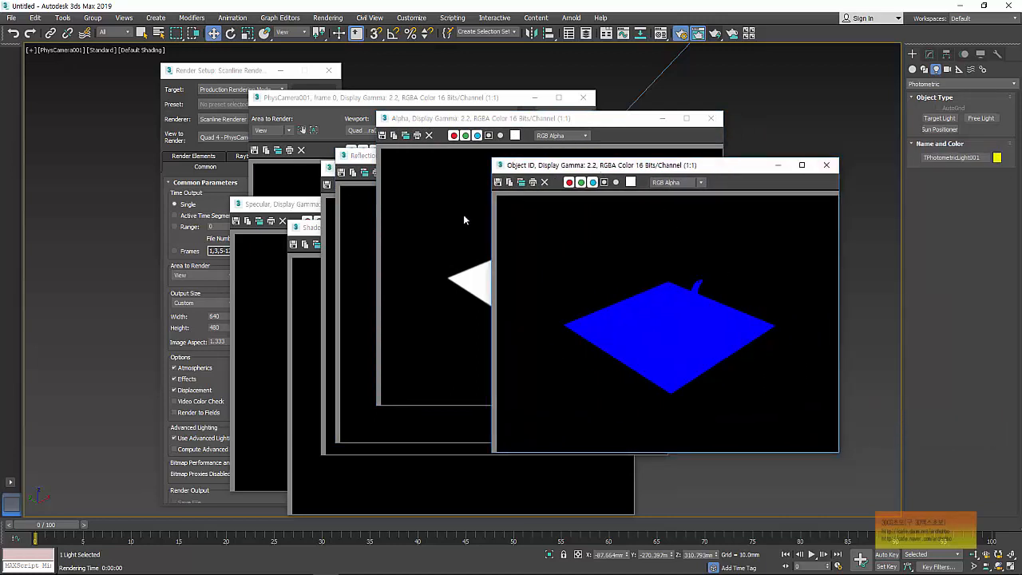
Step: Close all the render element windows and the main rendered frame, checking the Reflection image on the way
{"action": "left_click", "coordinate": [827, 165]}
{"action": "left_click", "coordinate": [710, 118]}
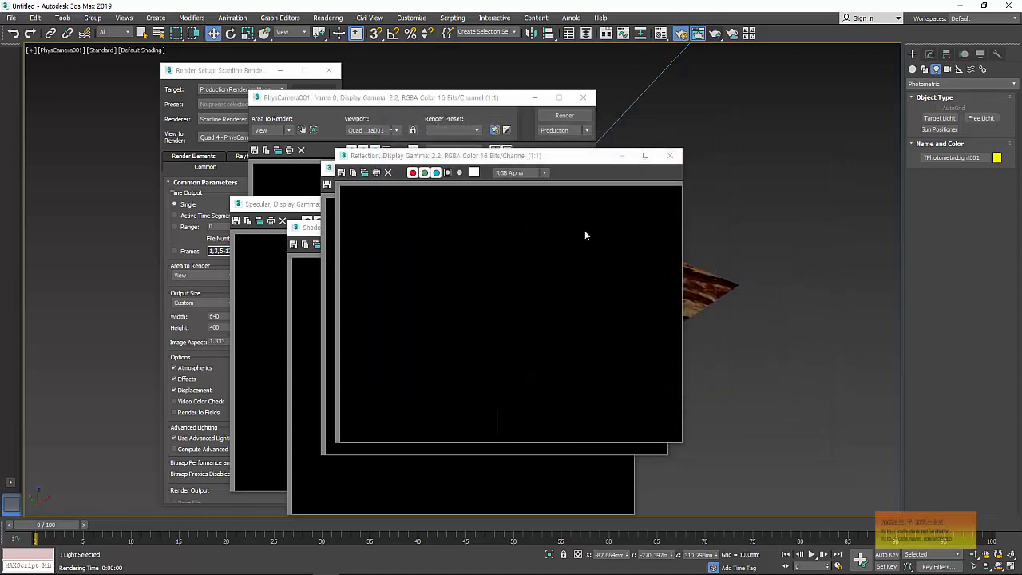
{"action": "left_click_drag", "start_coordinate": [399, 160], "coordinate": [609, 134]}
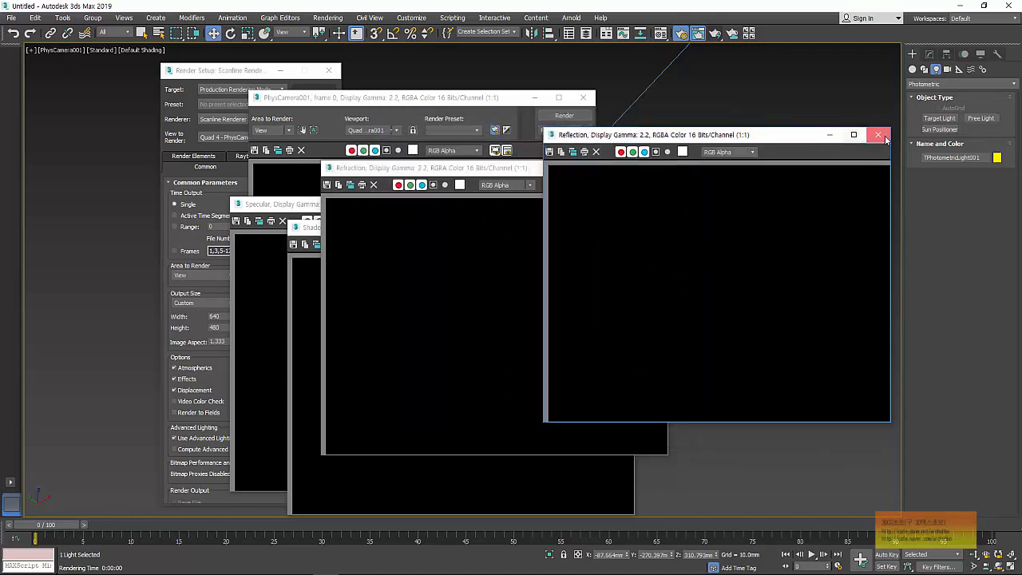
{"action": "left_click", "coordinate": [880, 130]}
{"action": "left_click", "coordinate": [655, 167]}
{"action": "left_click", "coordinate": [624, 226]}
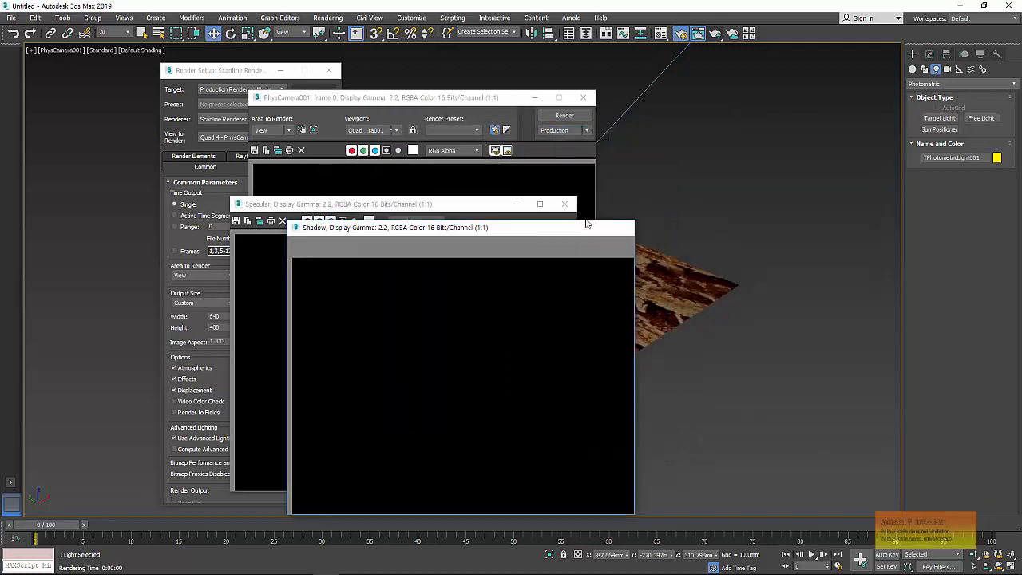
{"action": "left_click", "coordinate": [563, 204]}
{"action": "left_click", "coordinate": [583, 98]}
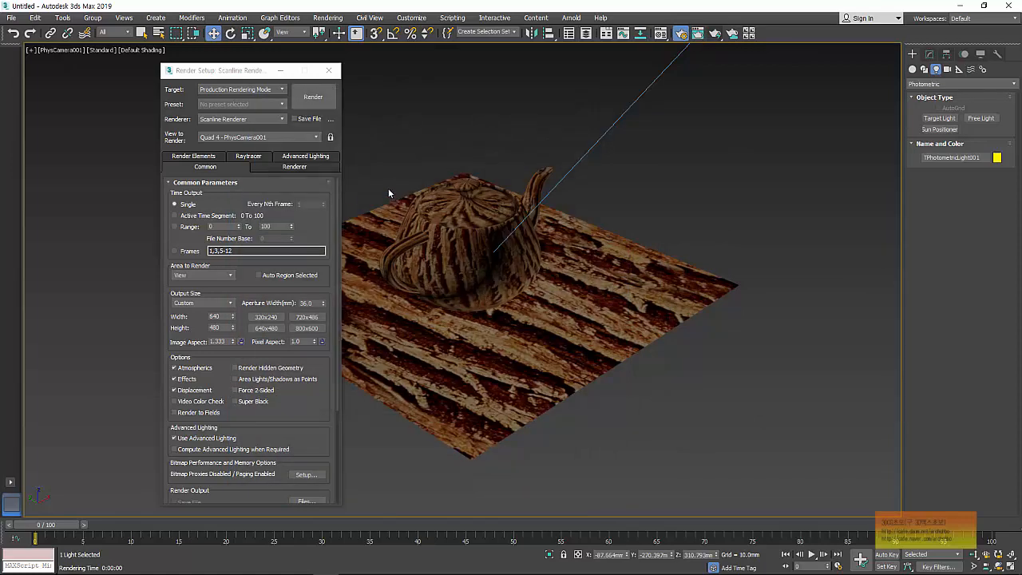
Step: Change the second sample material in the Material Editor to a Physical Material and assign it to the floor plane
{"action": "left_click", "coordinate": [660, 33]}
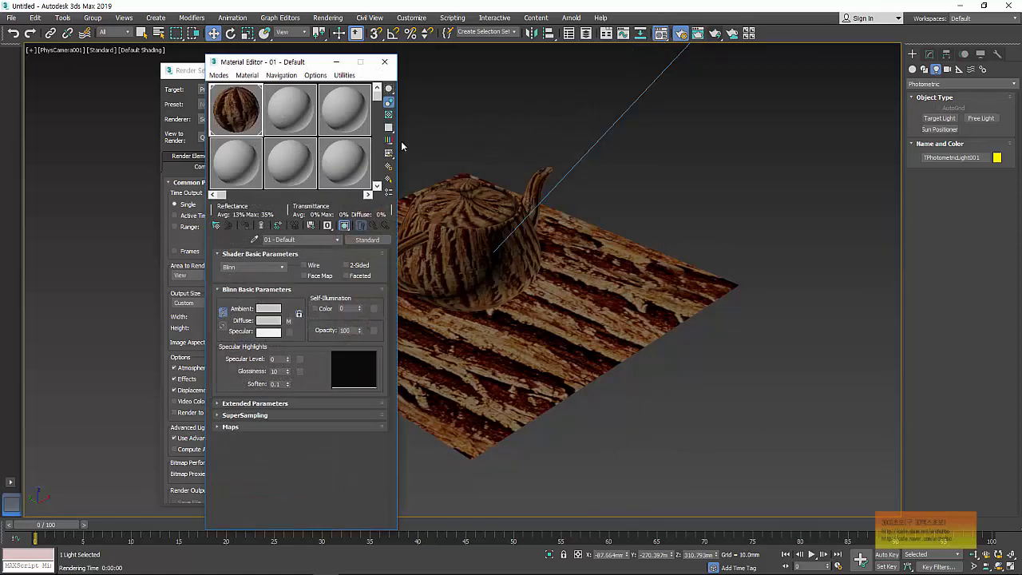
{"action": "left_click", "coordinate": [287, 115]}
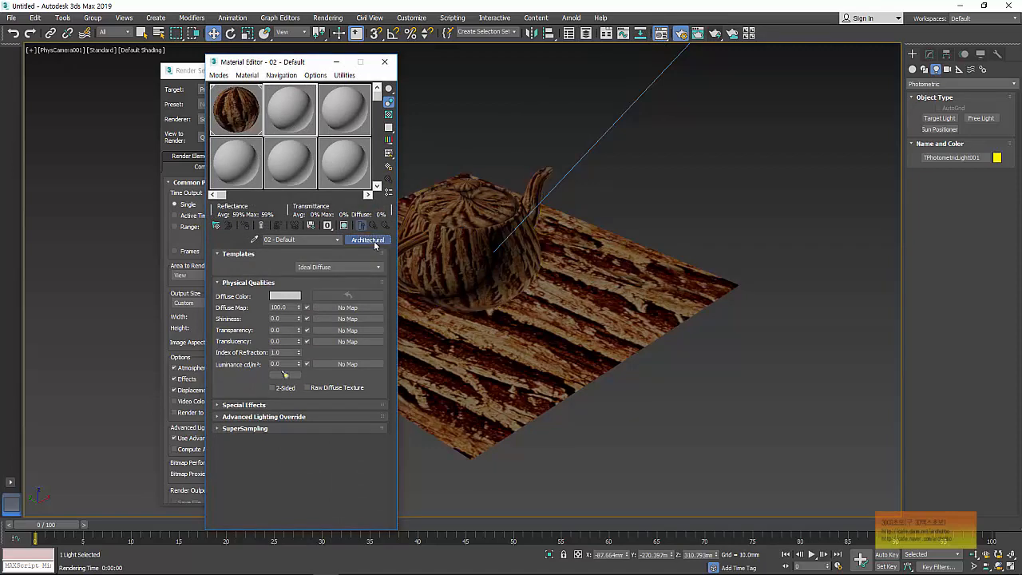
{"action": "left_click", "coordinate": [367, 240]}
{"action": "double_click", "coordinate": [683, 142]}
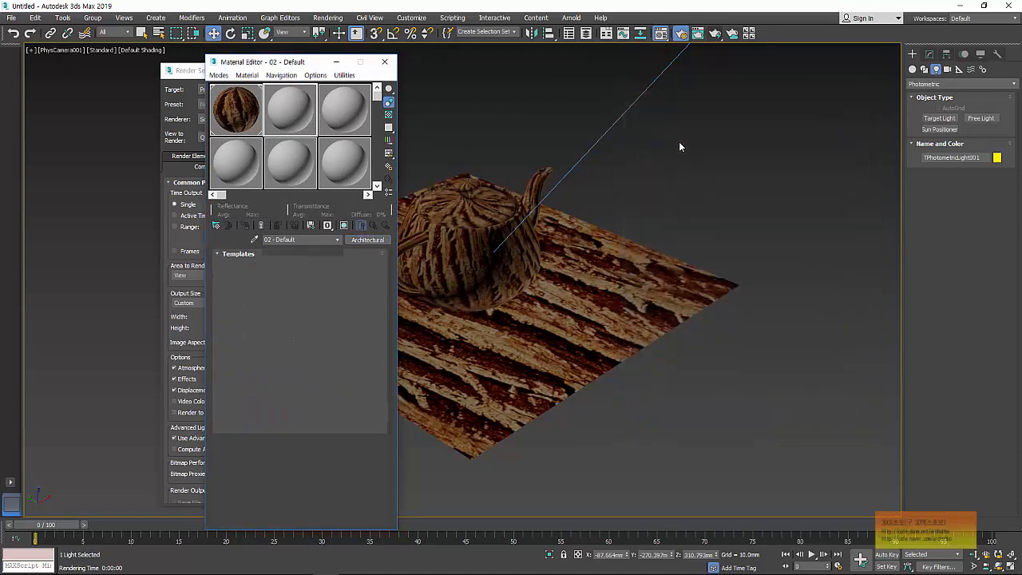
{"action": "left_click", "coordinate": [602, 283]}
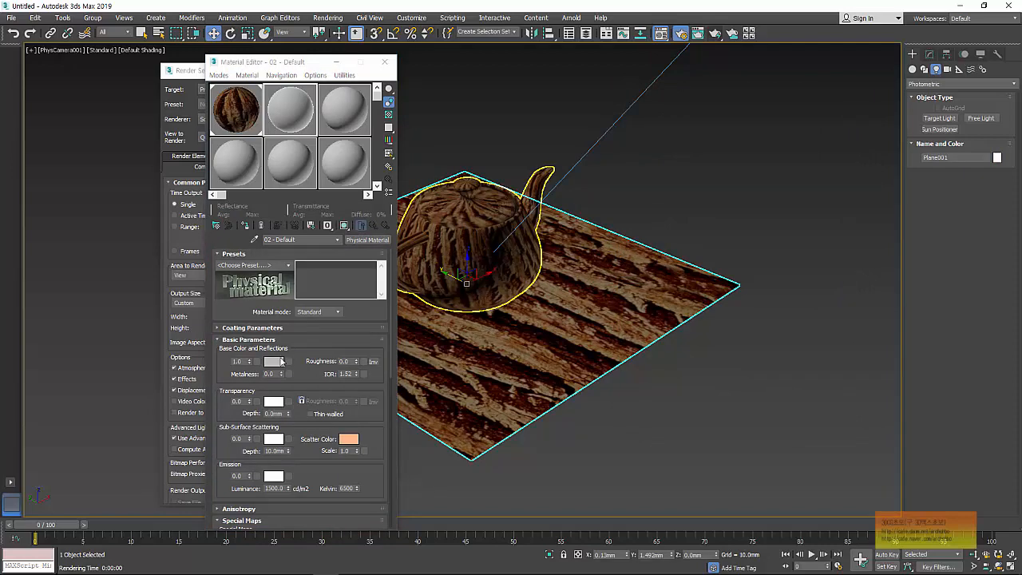
Step: Load the 89305g_1_a bitmap from the H-Flooring_Wood folder as the material's base color map and display it in the viewport
{"action": "left_click", "coordinate": [281, 362]}
{"action": "double_click", "coordinate": [656, 154]}
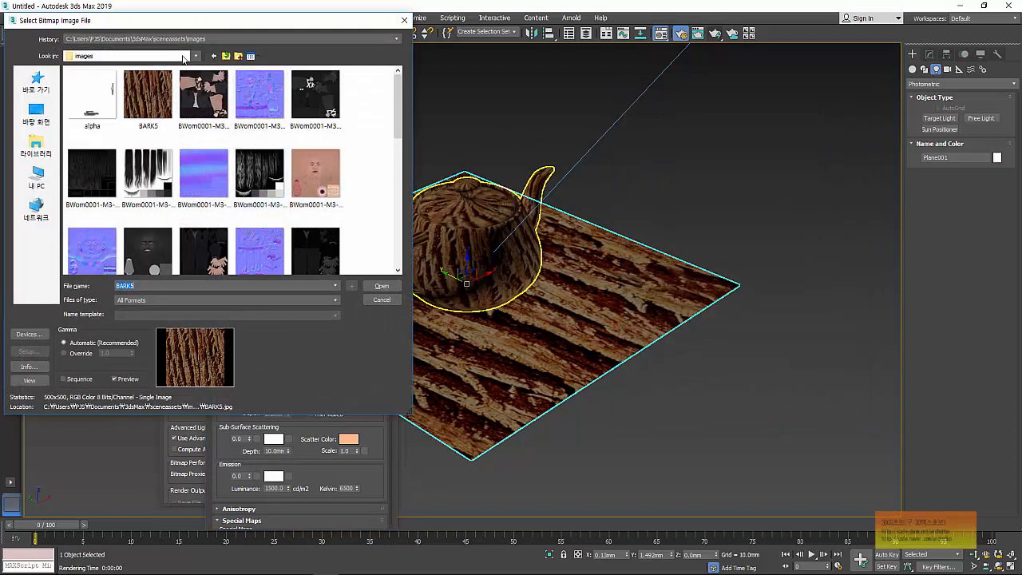
{"action": "left_click", "coordinate": [185, 56]}
{"action": "left_click", "coordinate": [150, 263]}
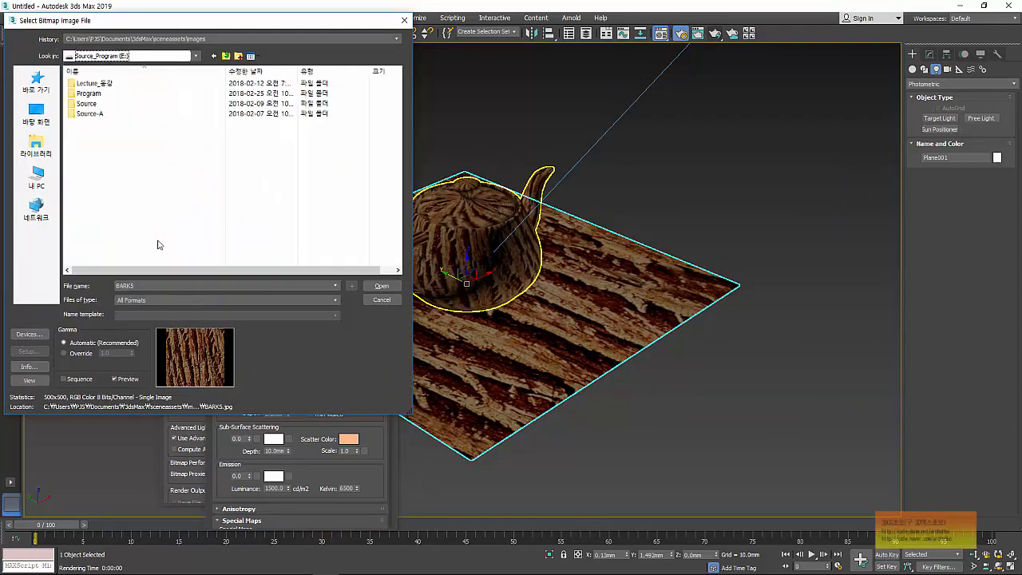
{"action": "double_click", "coordinate": [99, 105]}
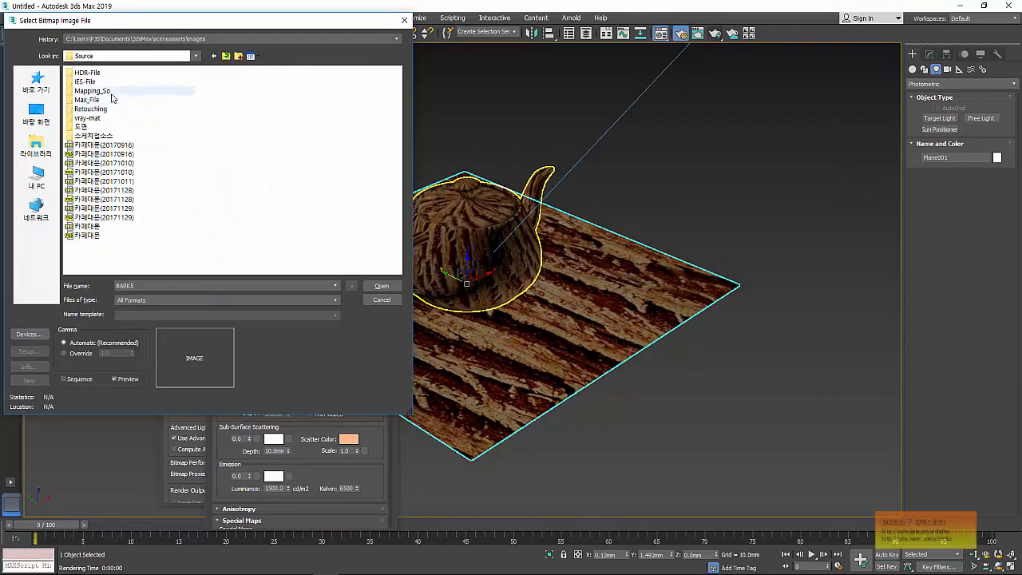
{"action": "double_click", "coordinate": [105, 91]}
{"action": "double_click", "coordinate": [118, 95]}
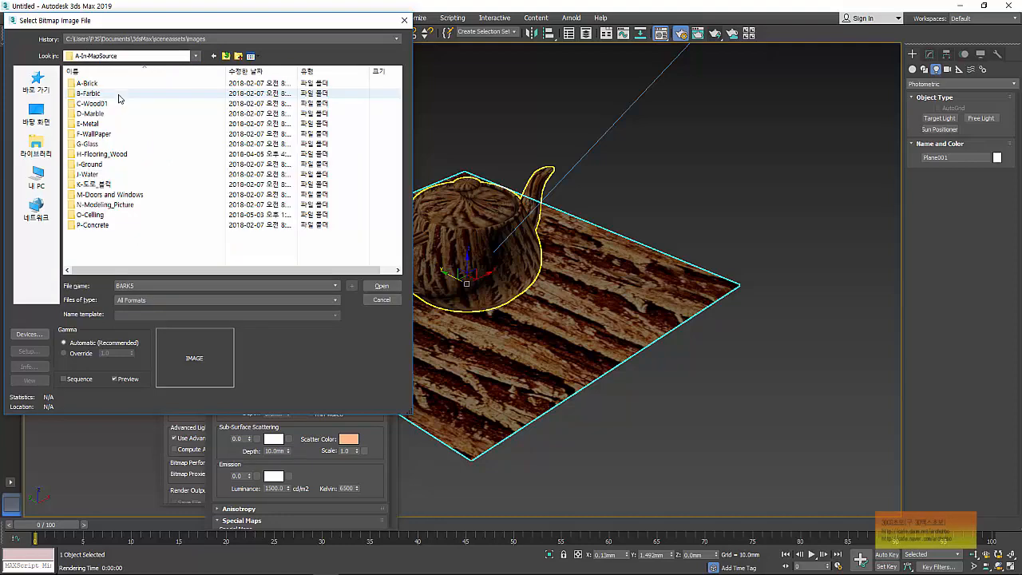
{"action": "double_click", "coordinate": [116, 156]}
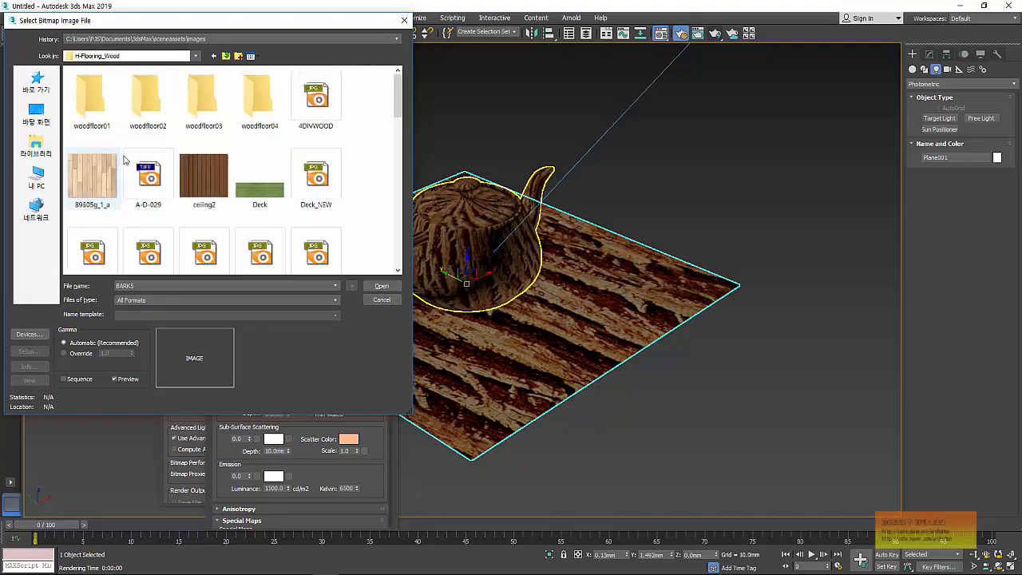
{"action": "left_click", "coordinate": [98, 188]}
{"action": "double_click", "coordinate": [98, 188]}
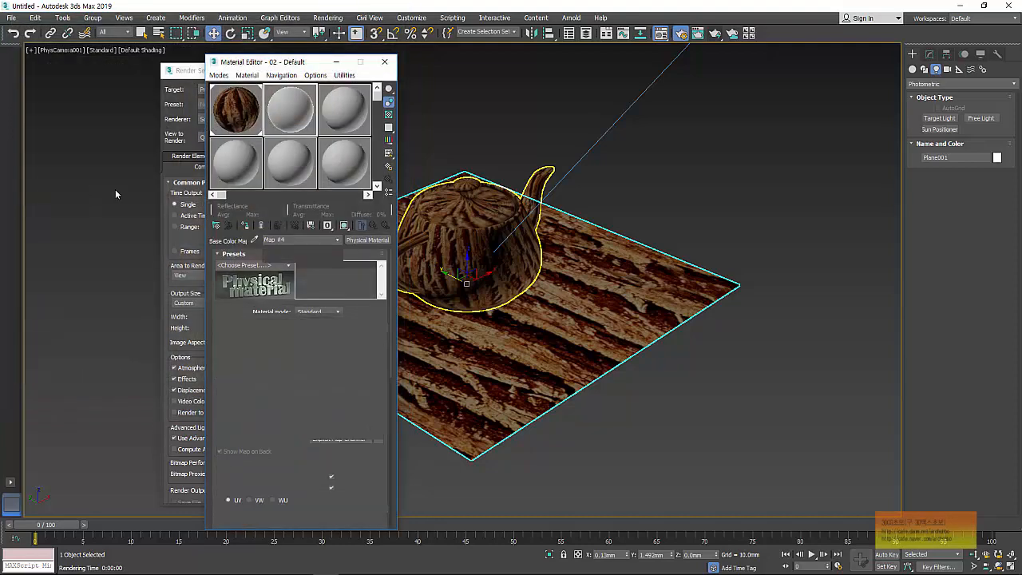
{"action": "left_click", "coordinate": [344, 227]}
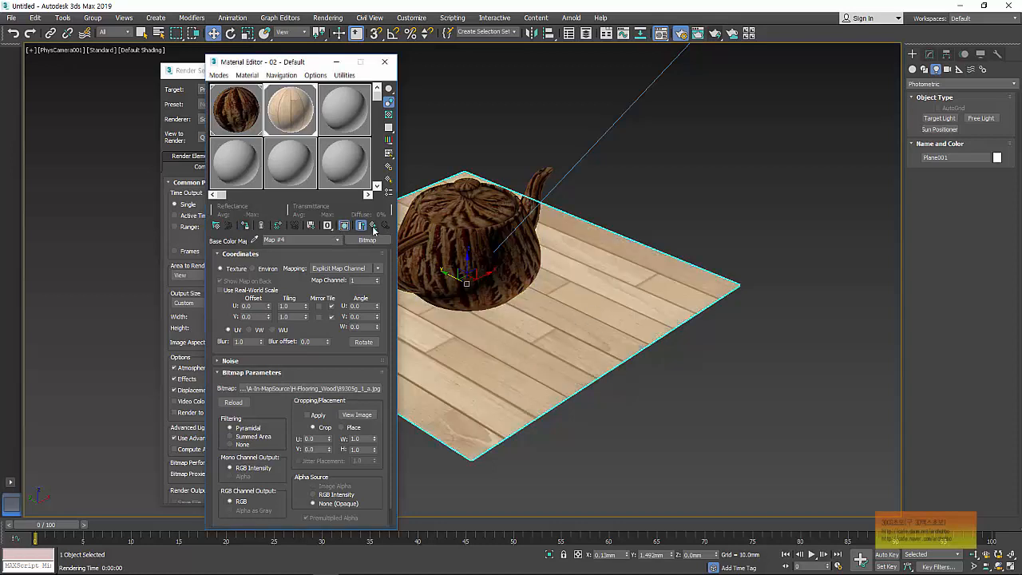
Step: Return to the floor's Physical Material, switch its material mode to Advanced and set the reflection weight to 0.75
{"action": "left_click", "coordinate": [372, 227]}
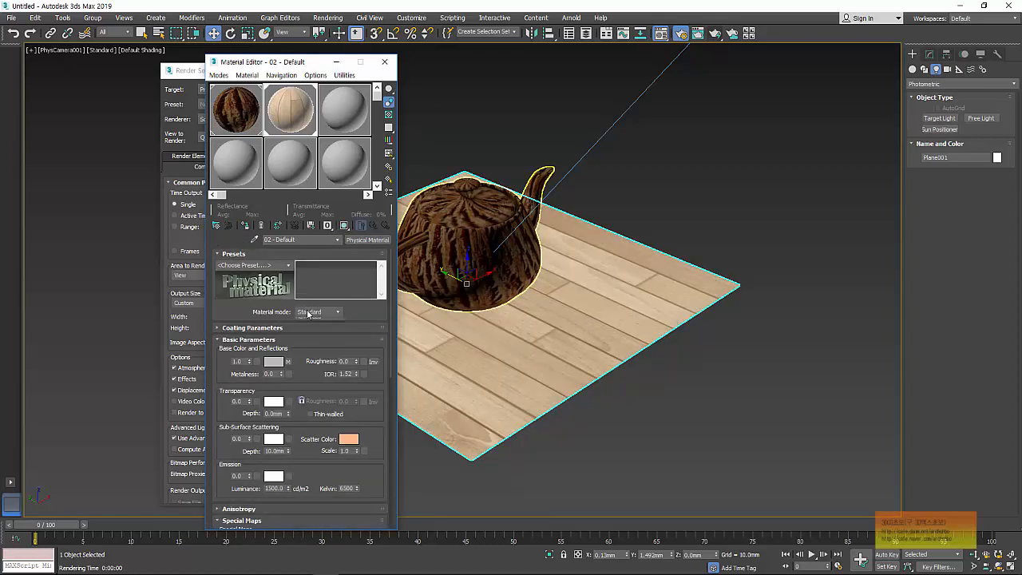
{"action": "left_click", "coordinate": [308, 313]}
{"action": "left_click", "coordinate": [319, 328]}
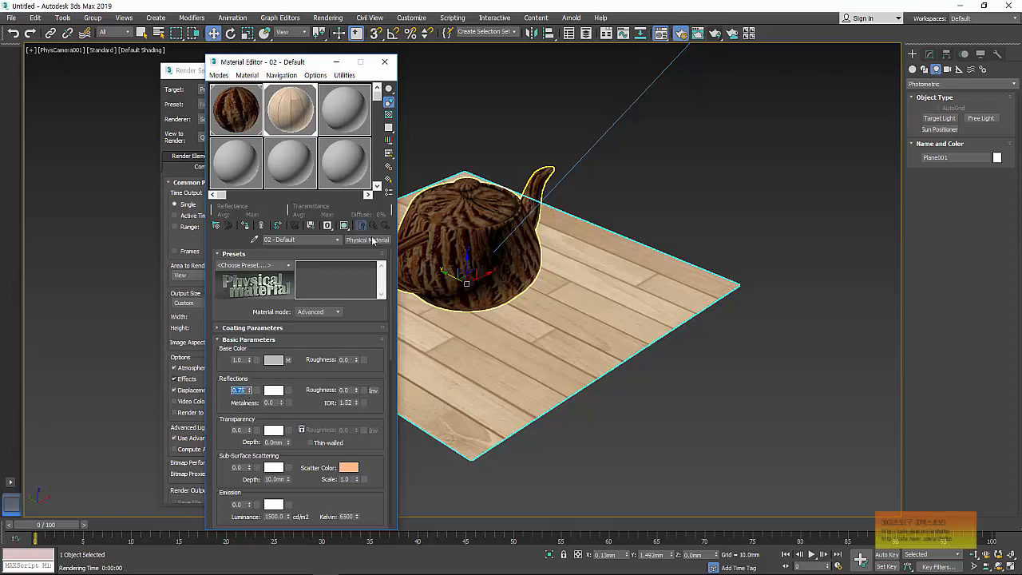
Step: Copy the wood floor material to the third sample slot and rename the copy b
{"action": "left_click", "coordinate": [282, 122]}
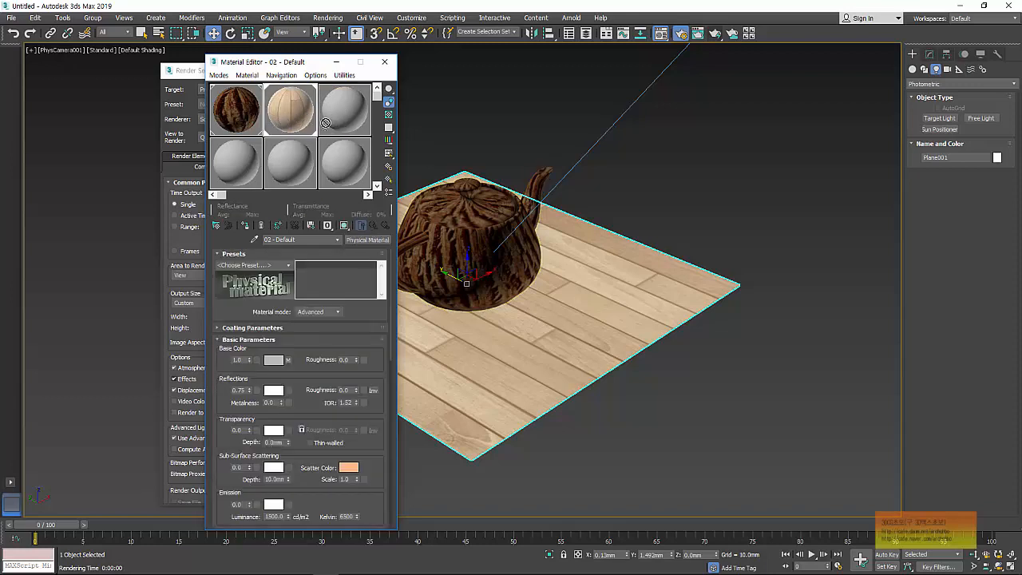
{"action": "left_click_drag", "start_coordinate": [282, 121], "coordinate": [340, 116]}
{"action": "left_click", "coordinate": [304, 239]}
{"action": "type", "text": "b"}
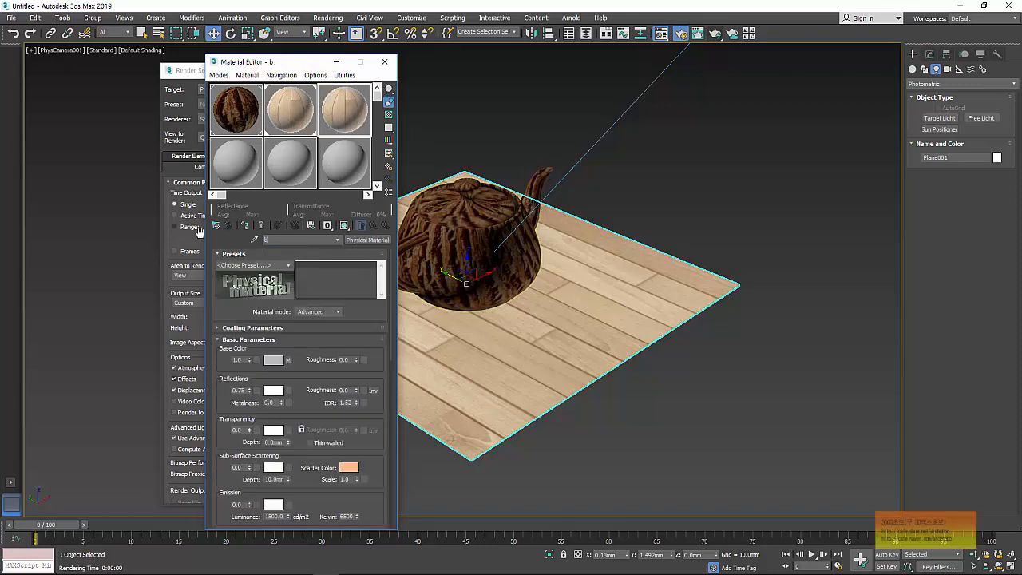
Step: Apply the Glass (Thin Geometry) preset to material b, assign it to the teapot and close the Material Editor
{"action": "left_click", "coordinate": [288, 254]}
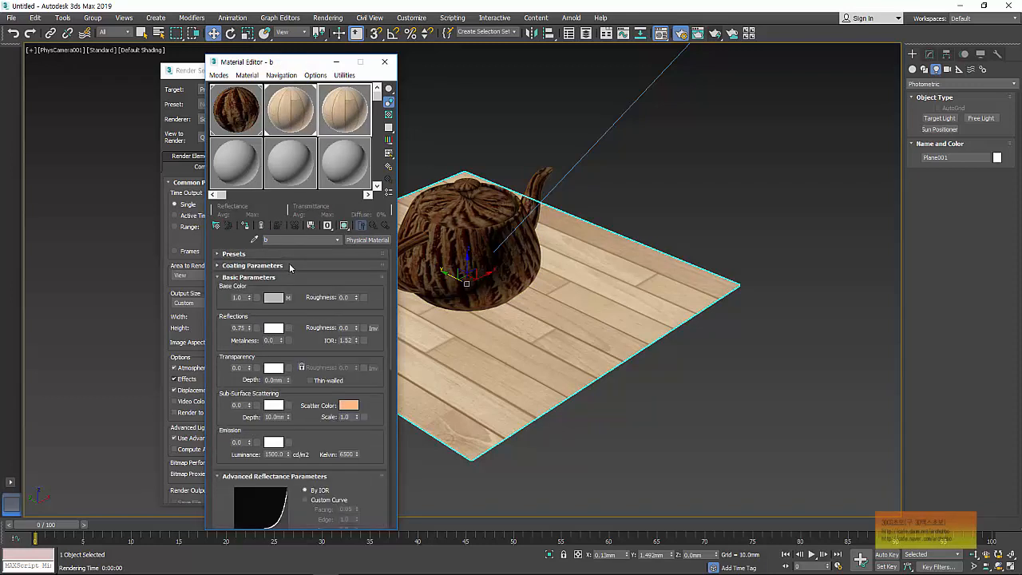
{"action": "left_click", "coordinate": [287, 254]}
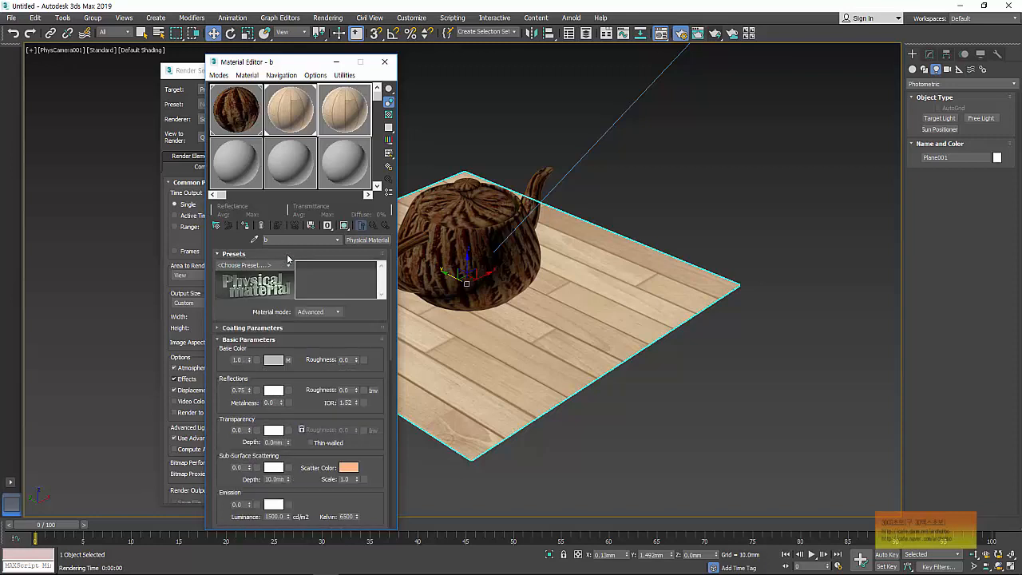
{"action": "left_click", "coordinate": [289, 267]}
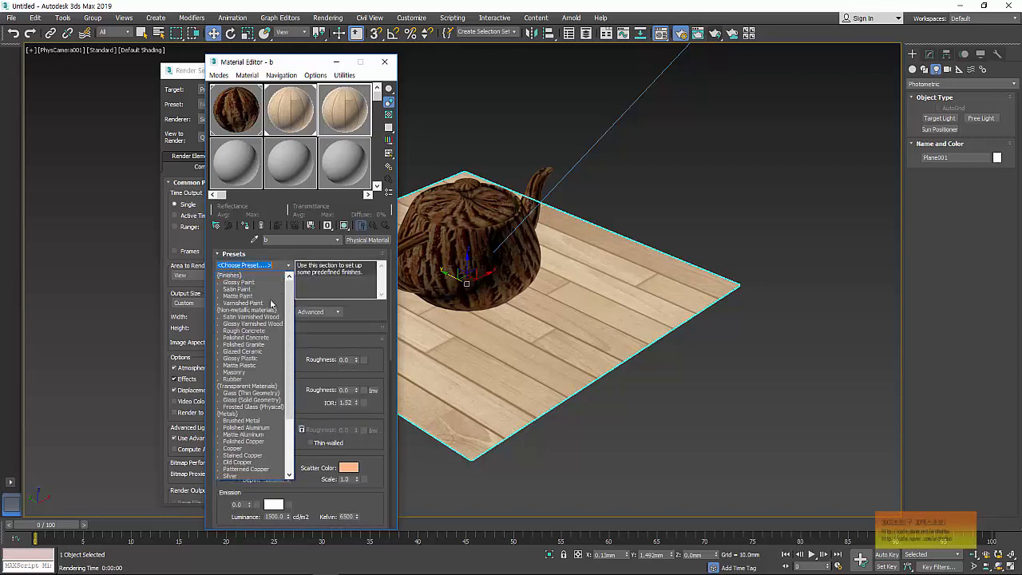
{"action": "left_click", "coordinate": [251, 393]}
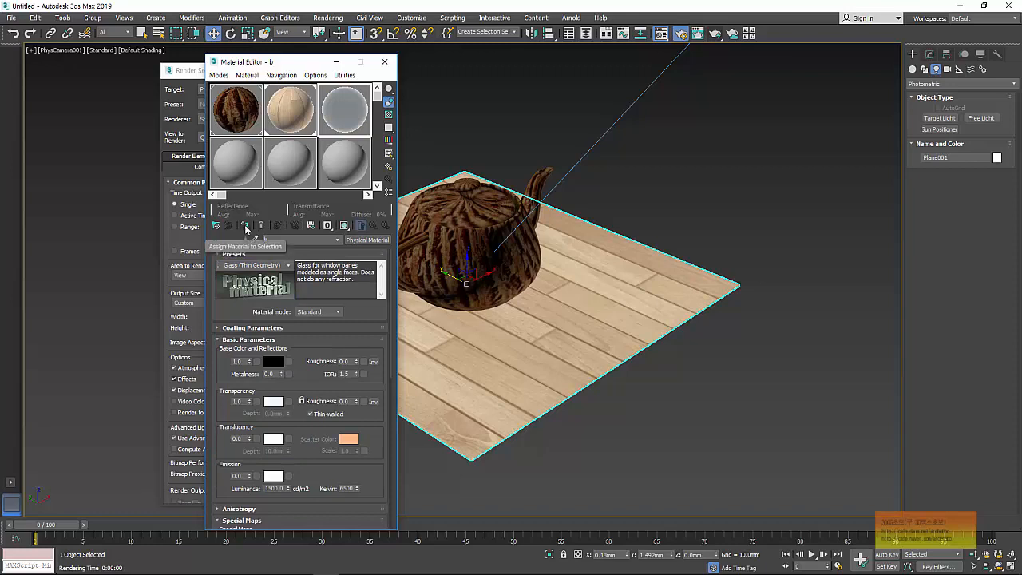
{"action": "key", "text": "ctrl+z"}
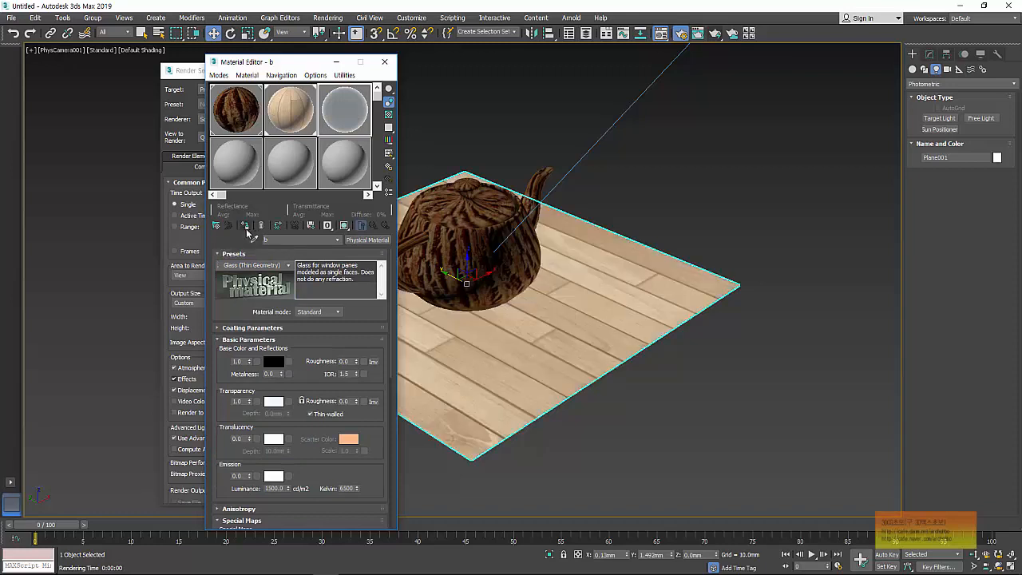
{"action": "left_click", "coordinate": [696, 237]}
{"action": "left_click", "coordinate": [467, 230]}
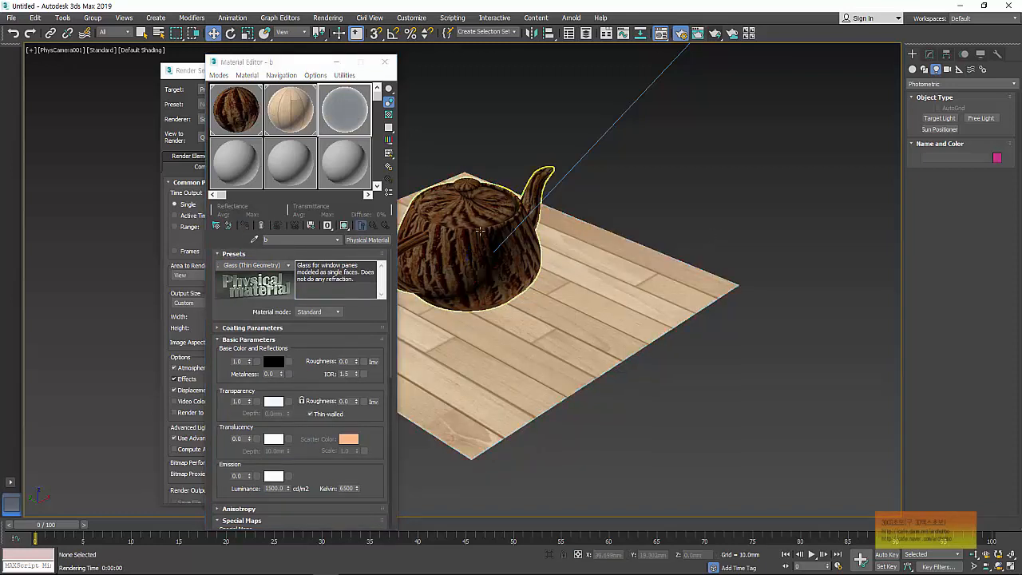
{"action": "left_click", "coordinate": [263, 227]}
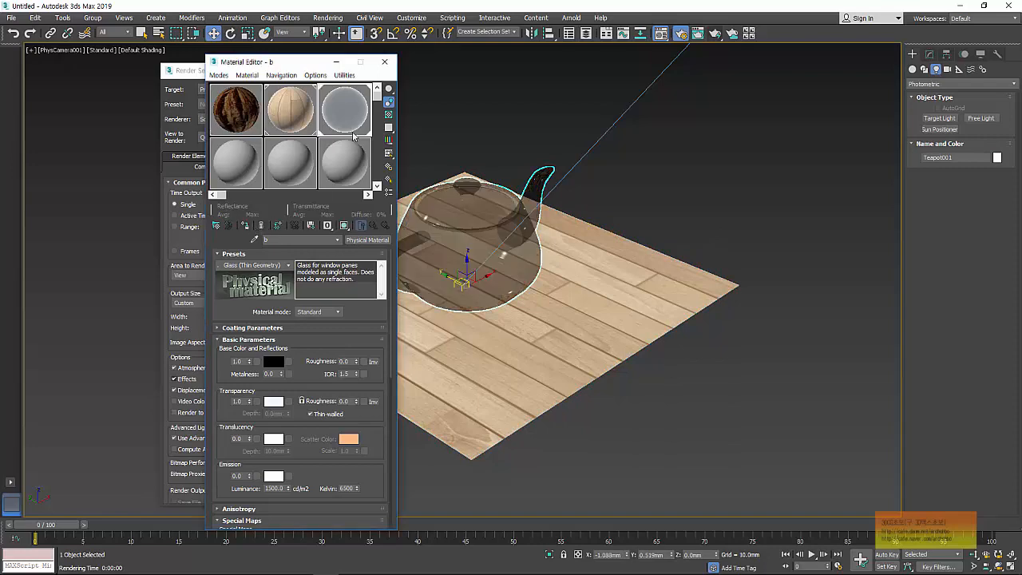
{"action": "left_click", "coordinate": [385, 63]}
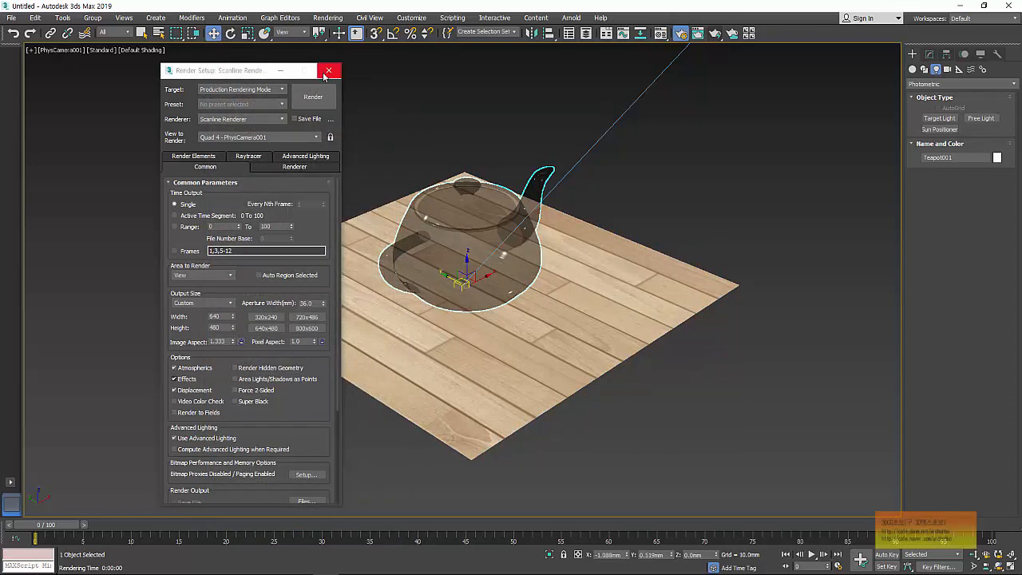
Step: Render the camera view with the glass teapot and spread out the main frame, Specular, Shadow, Refraction, Reflection and Alpha windows
{"action": "left_click", "coordinate": [310, 102]}
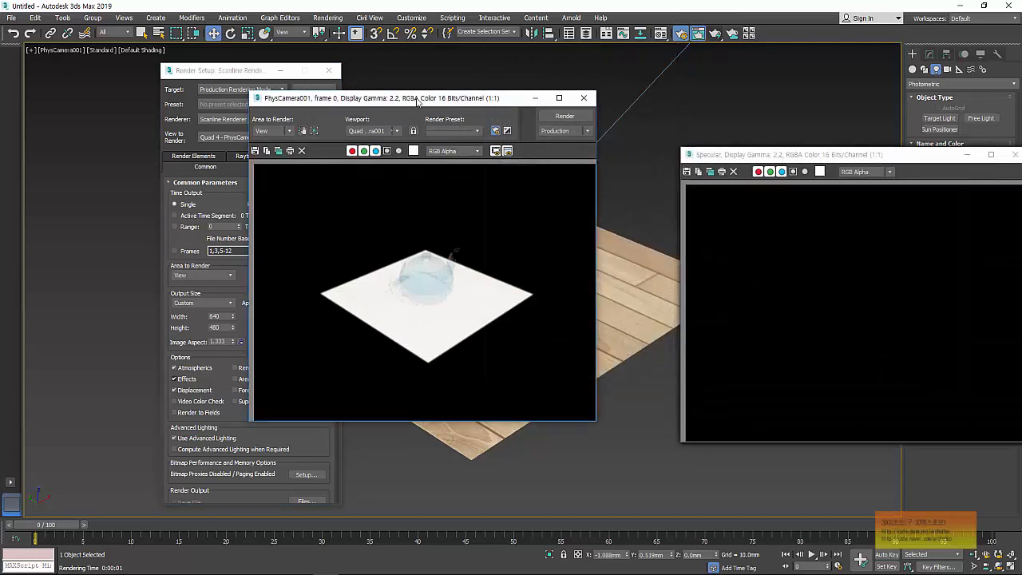
{"action": "left_click_drag", "start_coordinate": [568, 128], "coordinate": [448, 136]}
{"action": "left_click_drag", "start_coordinate": [721, 156], "coordinate": [324, 173]}
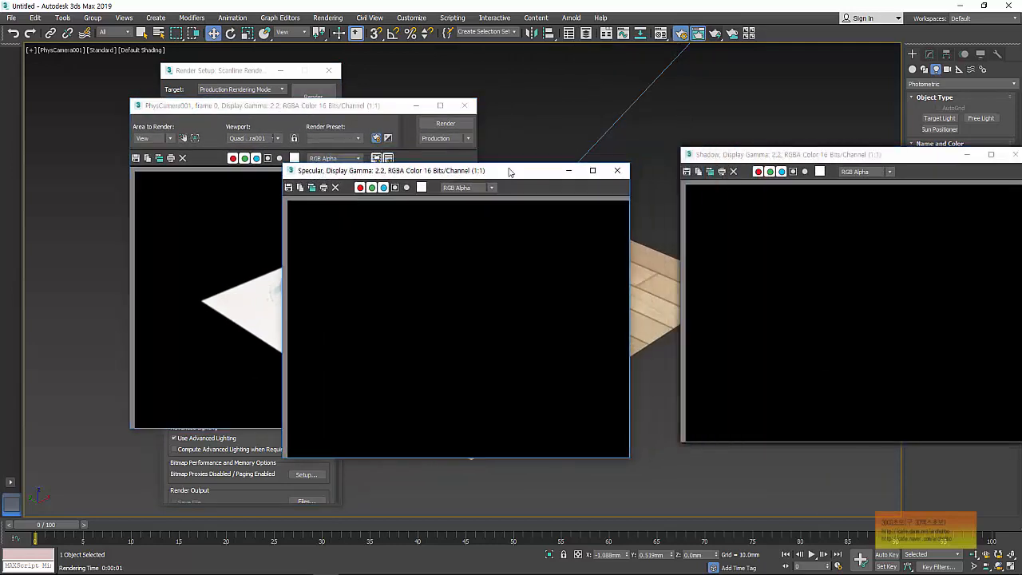
{"action": "left_click_drag", "start_coordinate": [703, 159], "coordinate": [353, 187]}
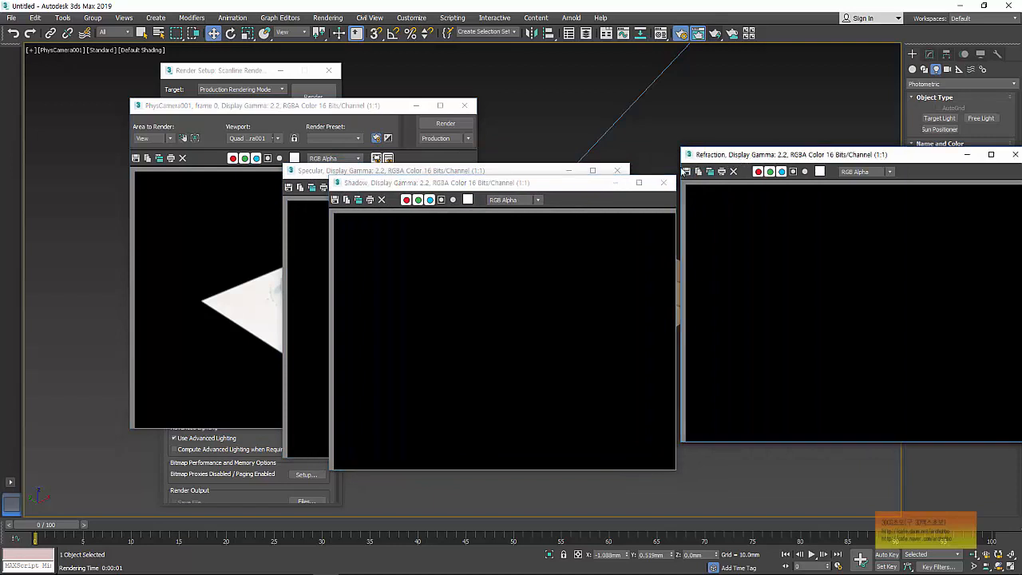
{"action": "left_click_drag", "start_coordinate": [745, 161], "coordinate": [395, 197]}
{"action": "left_click_drag", "start_coordinate": [770, 157], "coordinate": [443, 176]}
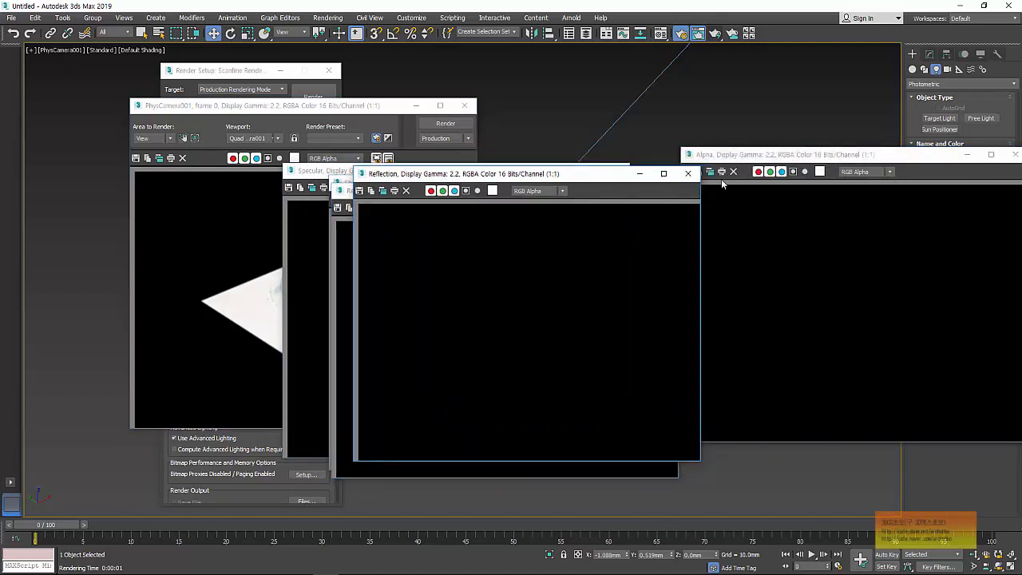
{"action": "left_click_drag", "start_coordinate": [774, 158], "coordinate": [366, 189]}
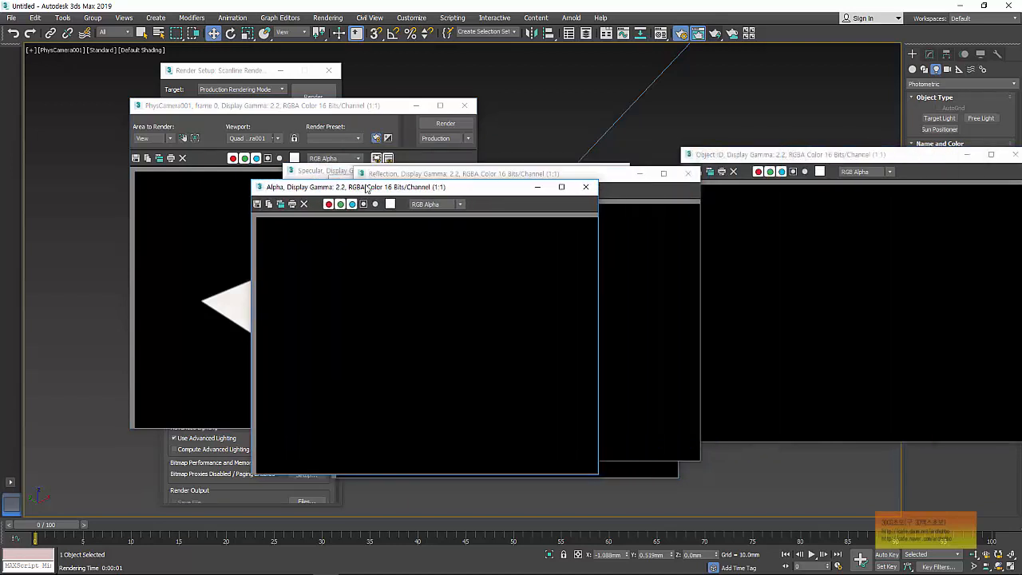
Step: Close the Alpha, Reflection, Refraction, Shadow, Specular and Object ID element windows, keeping only the main rendered frame
{"action": "left_click", "coordinate": [586, 187]}
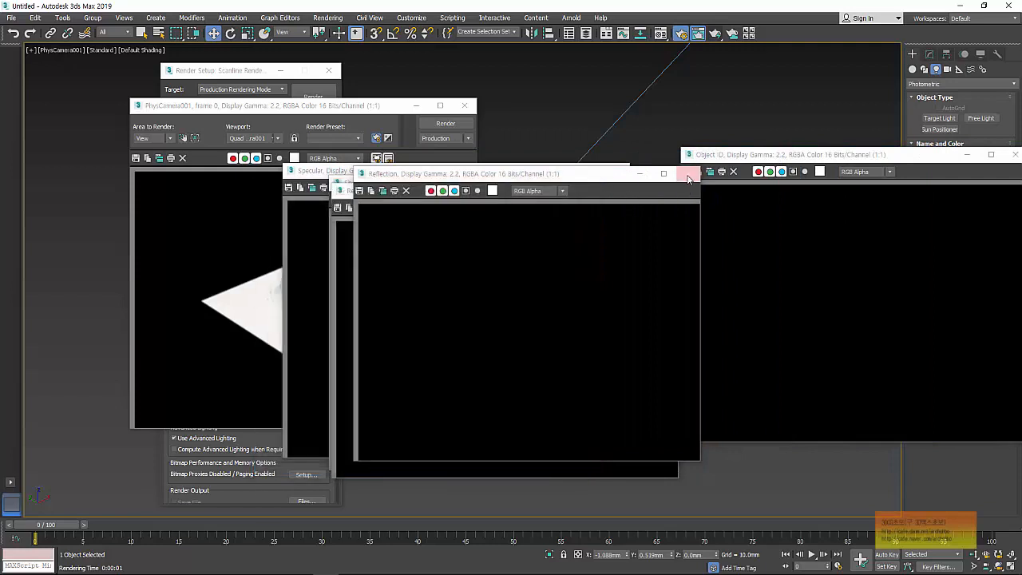
{"action": "left_click", "coordinate": [687, 173]}
{"action": "left_click", "coordinate": [661, 182]}
{"action": "left_click", "coordinate": [667, 190]}
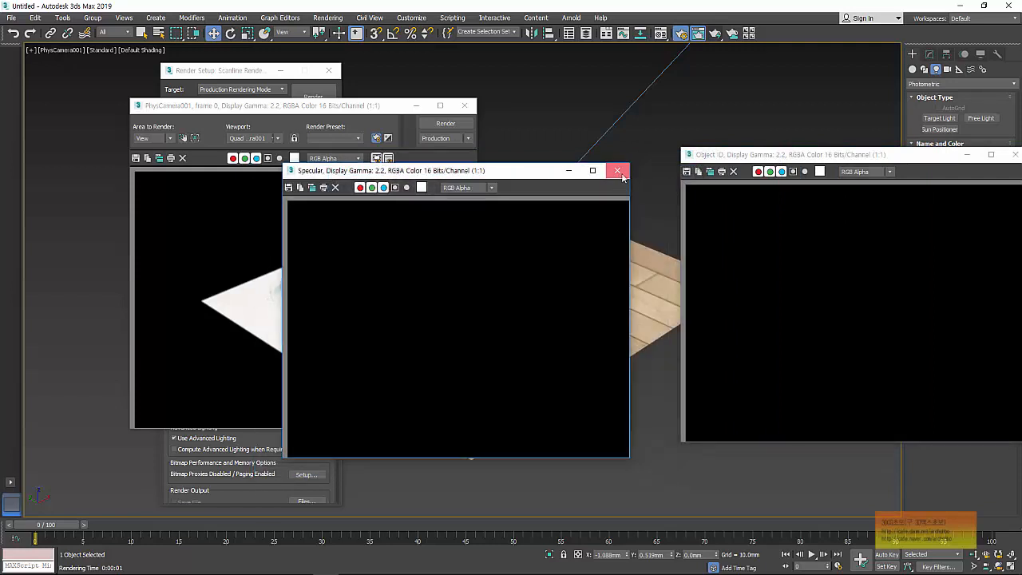
{"action": "left_click", "coordinate": [617, 170]}
{"action": "left_click_drag", "start_coordinate": [777, 157], "coordinate": [491, 156]}
{"action": "left_click", "coordinate": [730, 155]}
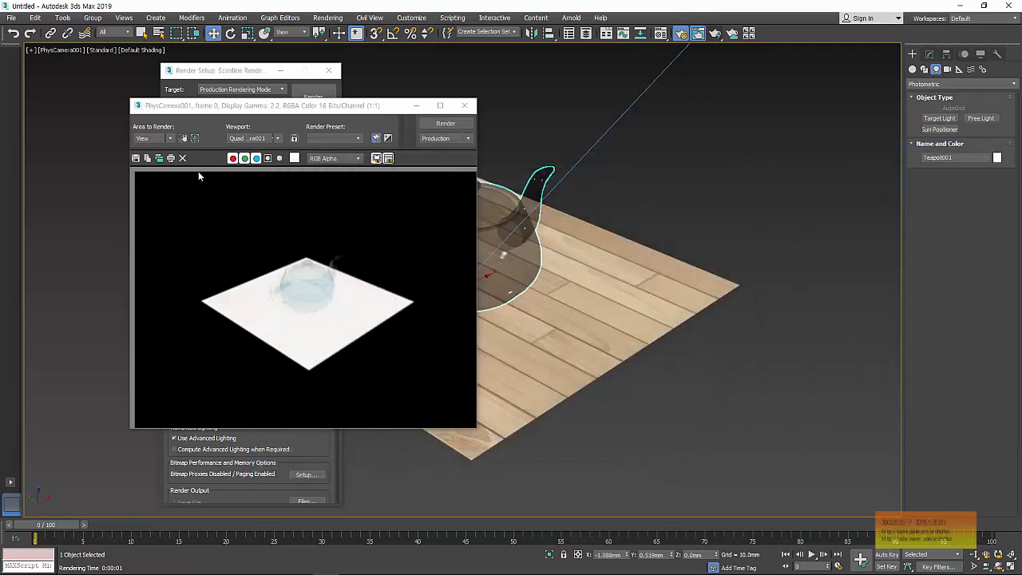
Step: Toggle the blue, green and red channels of the rendered frame off and on, and close the frame and Render Setup
{"action": "left_click", "coordinate": [255, 158]}
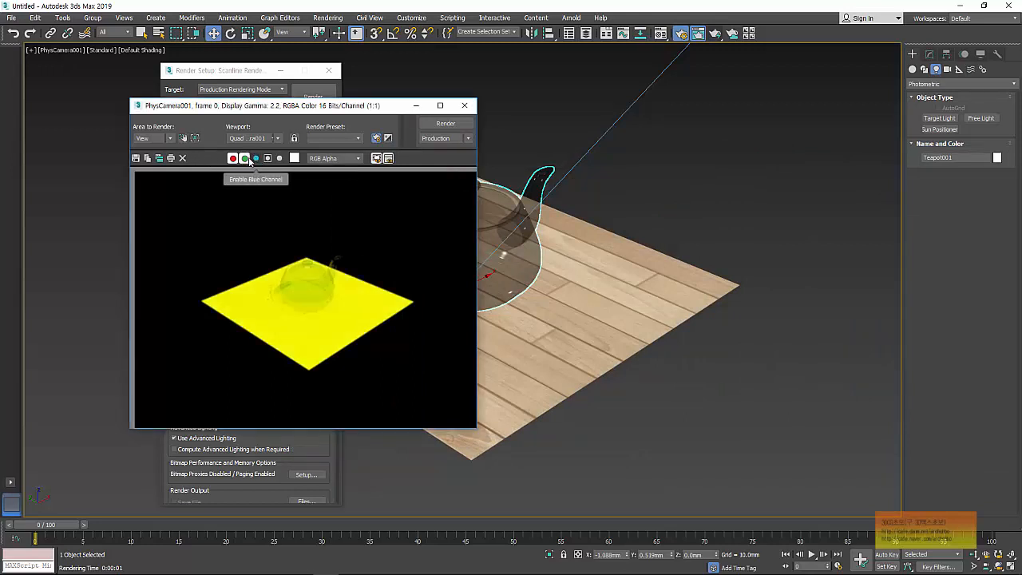
{"action": "left_click", "coordinate": [244, 158]}
{"action": "left_click", "coordinate": [232, 158]}
{"action": "left_click", "coordinate": [232, 158]}
{"action": "left_click", "coordinate": [244, 158]}
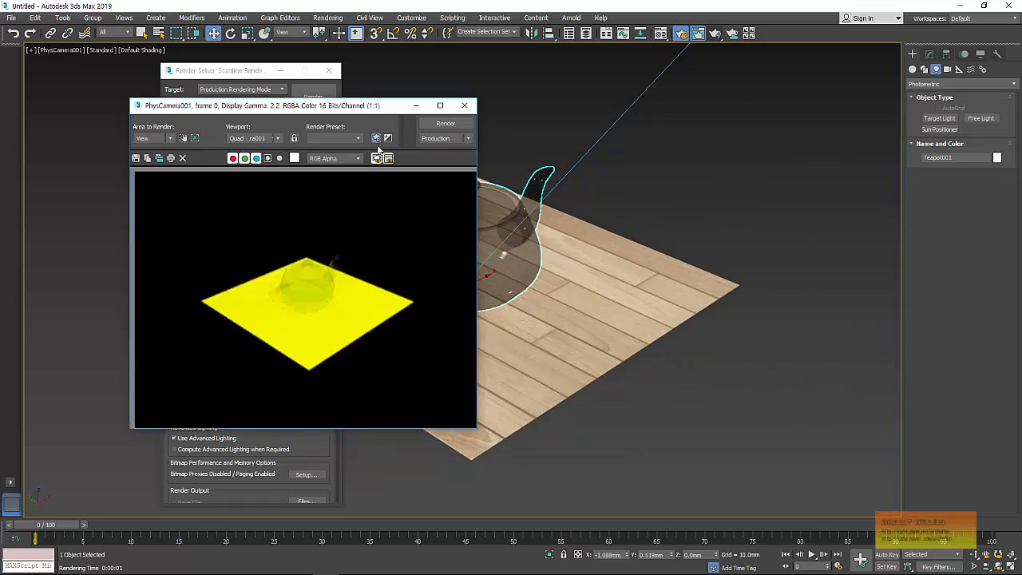
{"action": "left_click", "coordinate": [255, 158]}
{"action": "left_click", "coordinate": [464, 105]}
{"action": "left_click", "coordinate": [328, 70]}
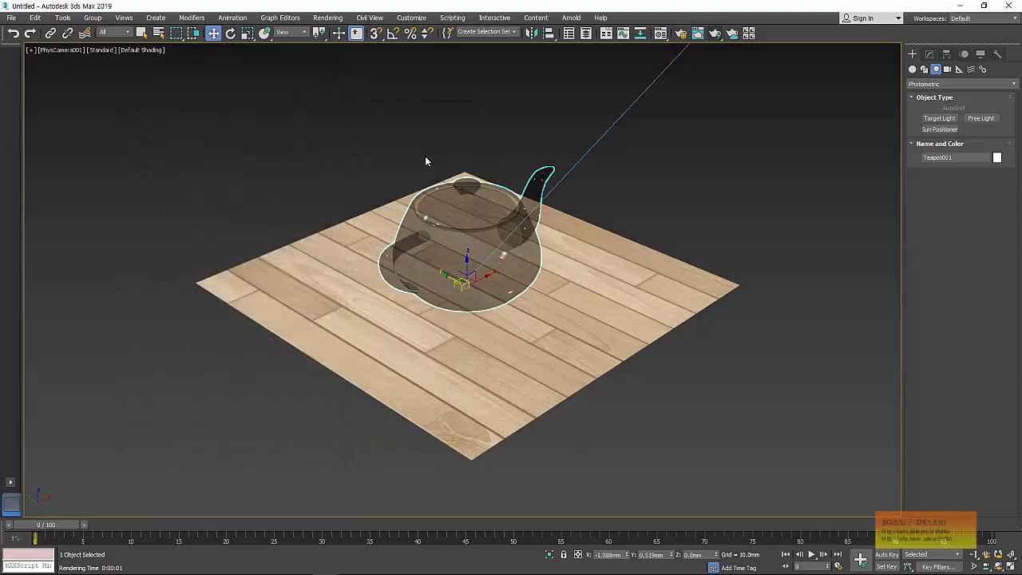
Step: Switch the viewport to the Top view, display it shaded and hide the grid
{"action": "middle_click", "coordinate": [425, 156]}
{"action": "key", "text": "t"}
{"action": "scroll", "coordinate": [441, 196], "scroll_direction": "down", "scroll_amount": 3}
{"action": "scroll", "coordinate": [462, 249], "scroll_direction": "up", "scroll_amount": 5}
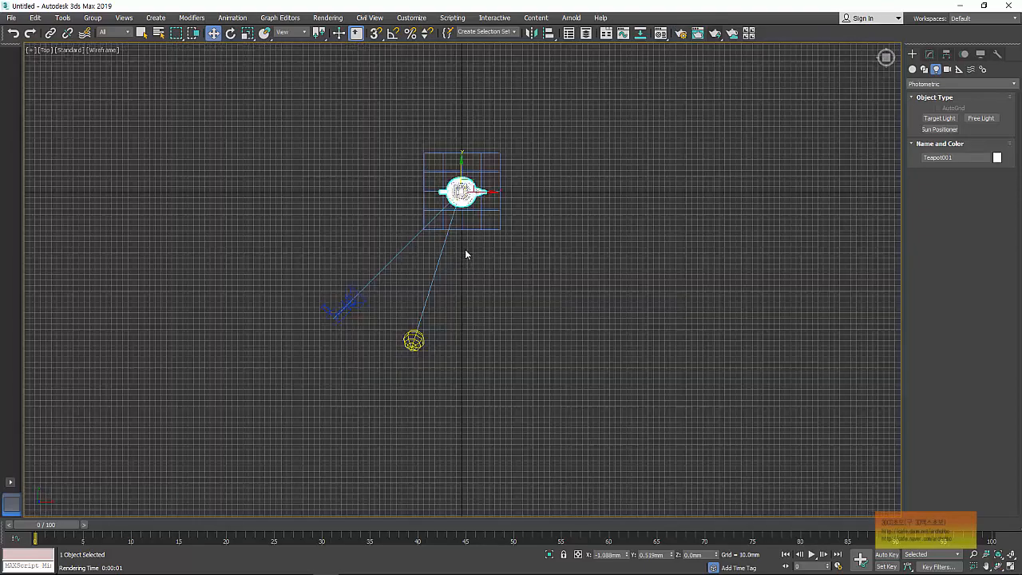
{"action": "middle_click_drag", "start_coordinate": [463, 251], "coordinate": [459, 292]}
{"action": "scroll", "coordinate": [458, 293], "scroll_direction": "down", "scroll_amount": 1}
{"action": "key", "text": "F3"}
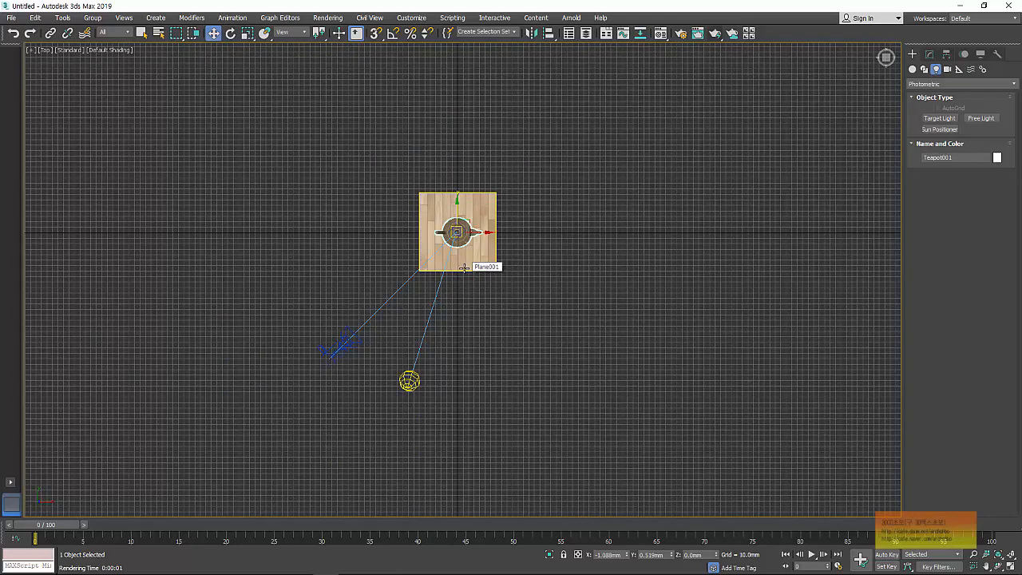
{"action": "key", "text": "g"}
{"action": "middle_click_drag", "start_coordinate": [506, 258], "coordinate": [497, 275]}
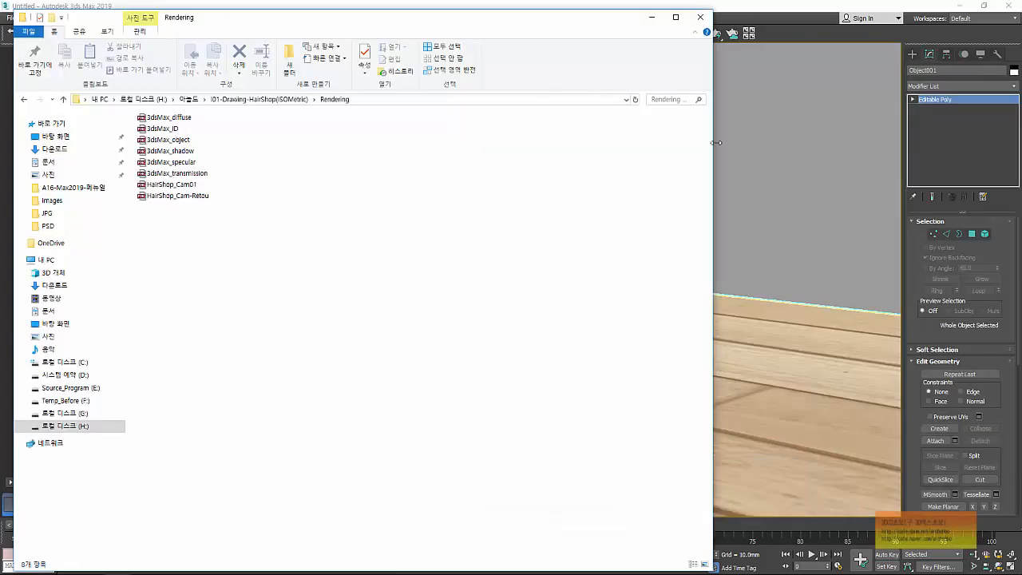
Step: In File Explorer, narrow the Rendering folder window and look over the saved 3dsMax diffuse, ID and specular element images
{"action": "left_click_drag", "start_coordinate": [712, 142], "coordinate": [542, 142]}
{"action": "left_click", "coordinate": [198, 118]}
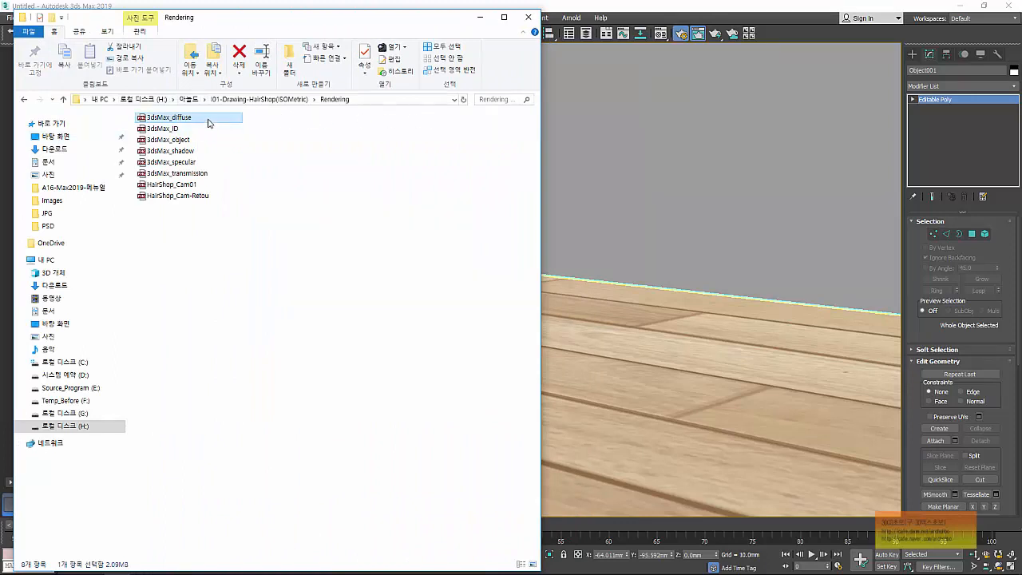
{"action": "left_click", "coordinate": [156, 130]}
{"action": "left_click", "coordinate": [182, 119]}
{"action": "left_click", "coordinate": [182, 131]}
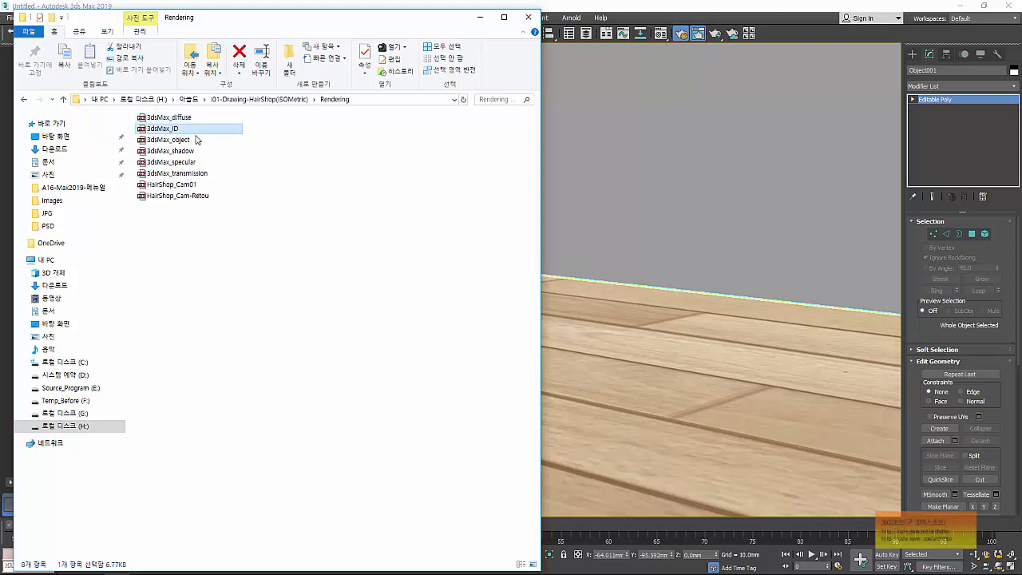
{"action": "left_click", "coordinate": [192, 161]}
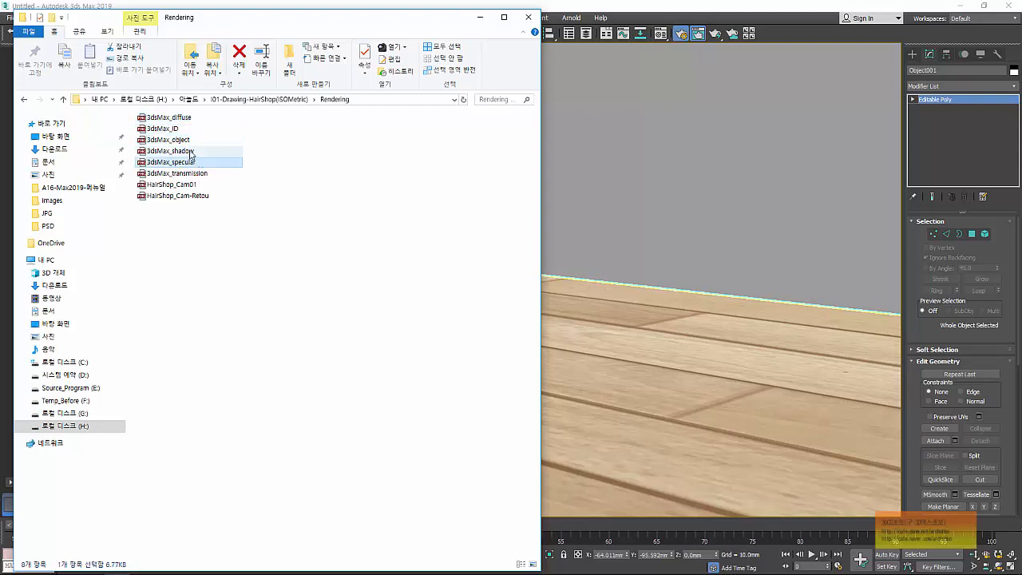
Step: Open 3dsMax_diffuse in ACDSee Quick View and browse through the element images and HairShop_Cam01 to HairShop_Cam-Retou
{"action": "left_click", "coordinate": [176, 119]}
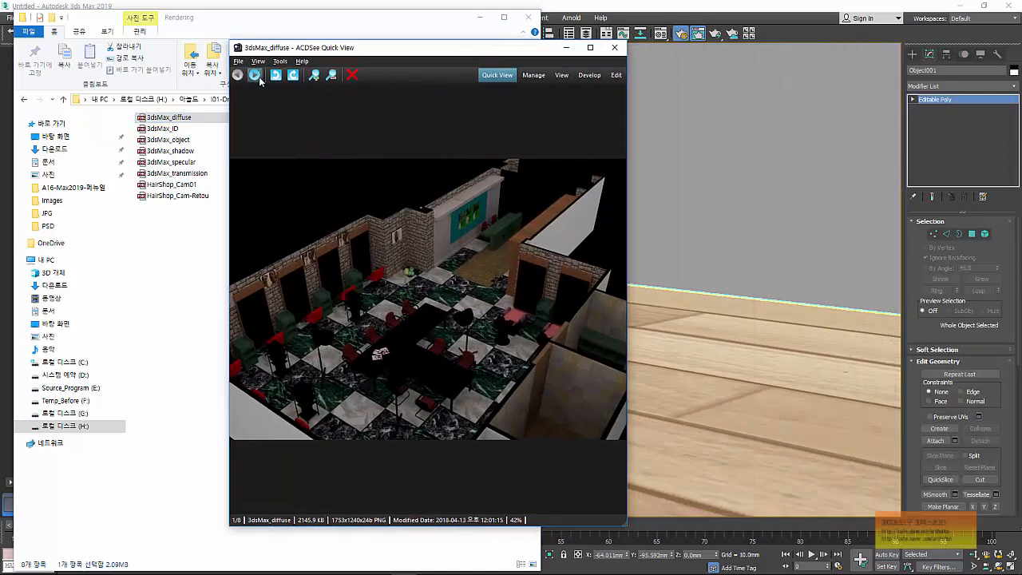
{"action": "left_click", "coordinate": [254, 75]}
{"action": "left_click", "coordinate": [254, 75]}
{"action": "left_click", "coordinate": [255, 75]}
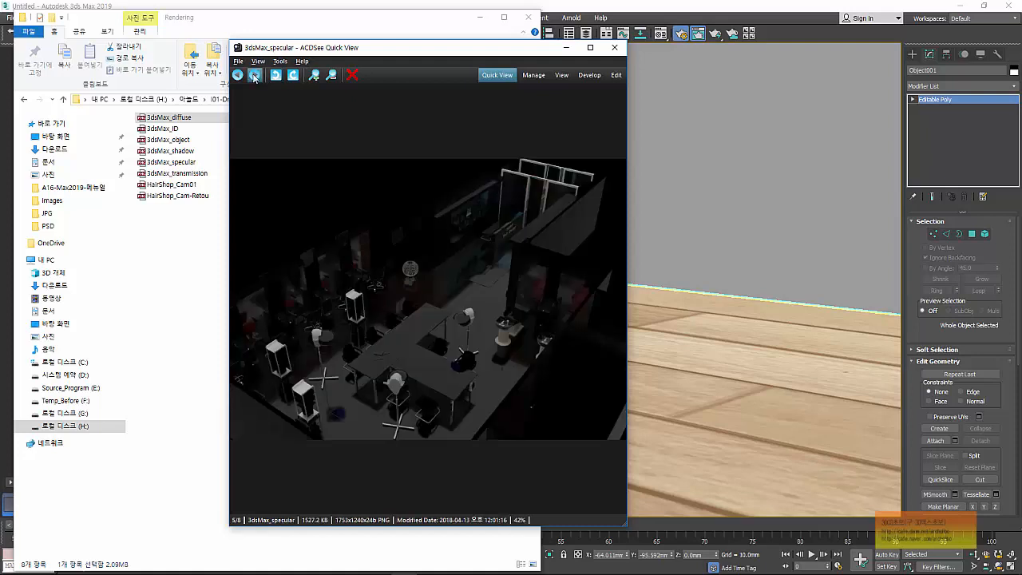
{"action": "left_click", "coordinate": [255, 76]}
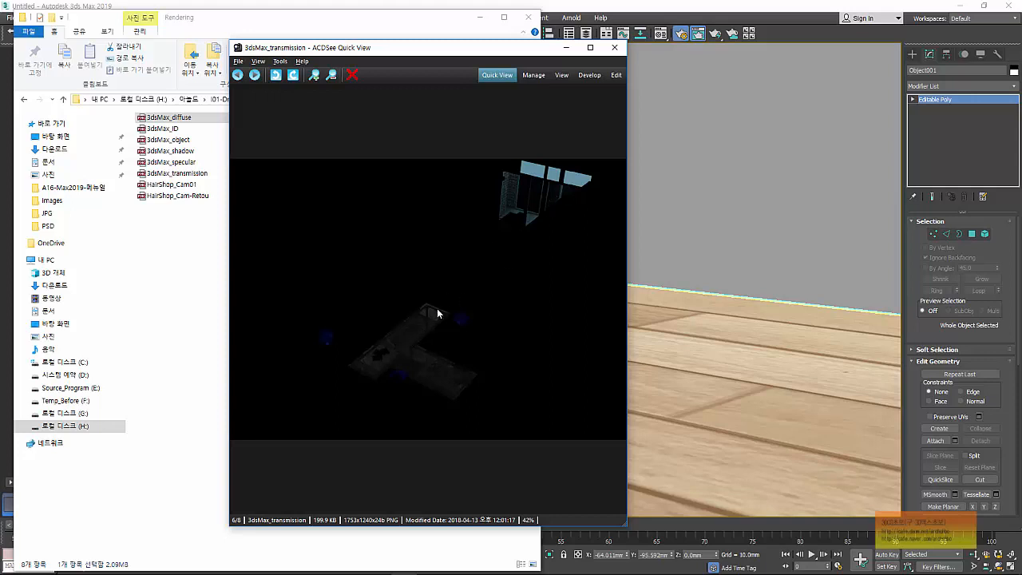
{"action": "left_click", "coordinate": [254, 75]}
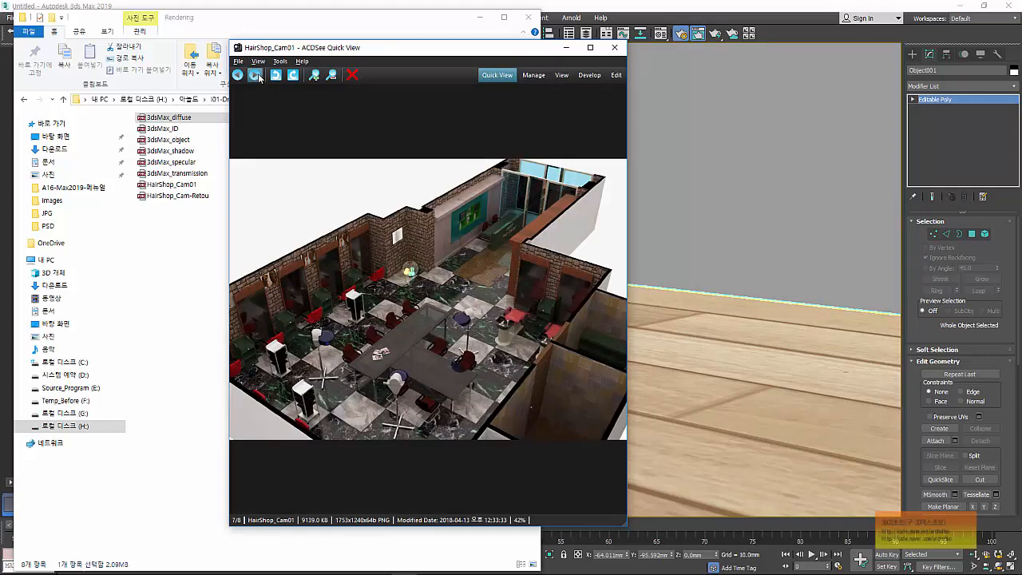
{"action": "left_click", "coordinate": [256, 75]}
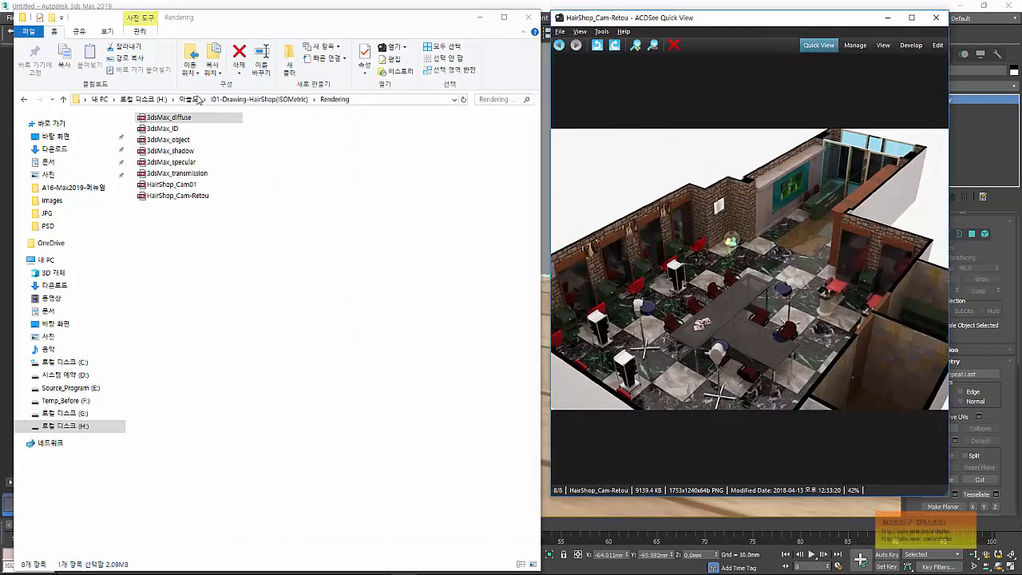
Step: Open the Cam01 folder inside the Rendering folder of I02-Drawing-hairShop(Indoor)
{"action": "left_click", "coordinate": [196, 99]}
{"action": "left_click", "coordinate": [212, 329]}
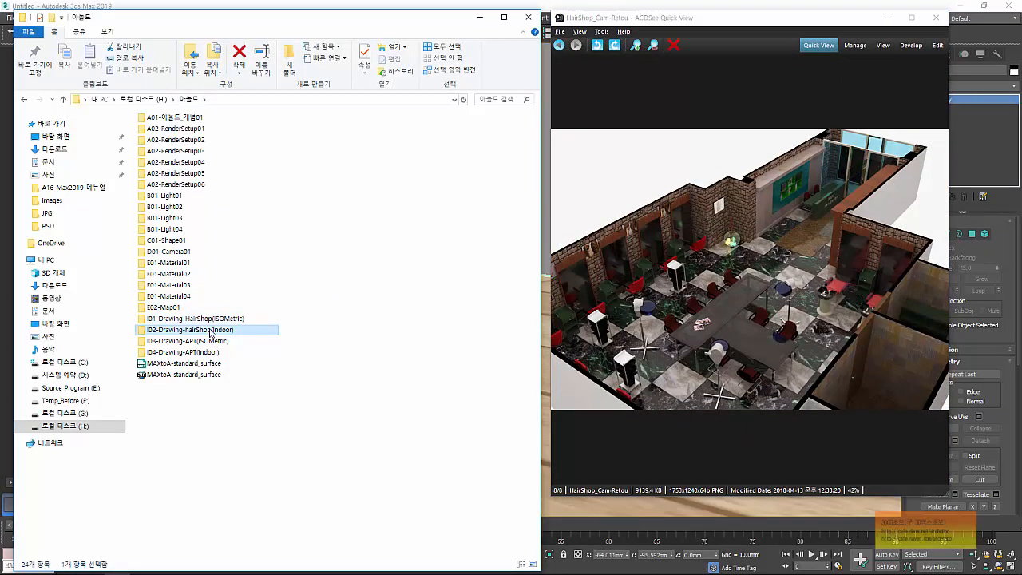
{"action": "double_click", "coordinate": [211, 330]}
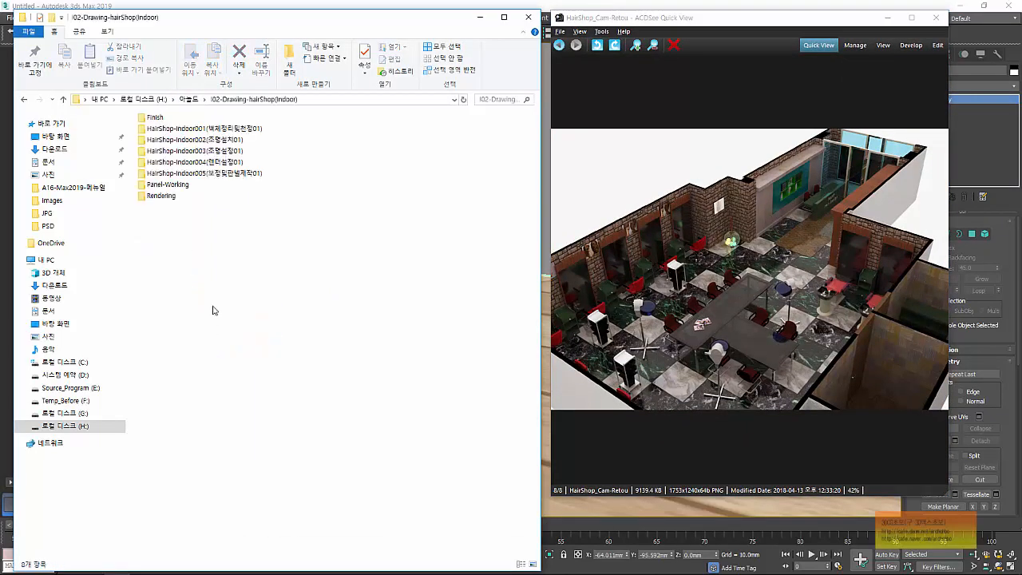
{"action": "double_click", "coordinate": [186, 198]}
{"action": "double_click", "coordinate": [166, 163]}
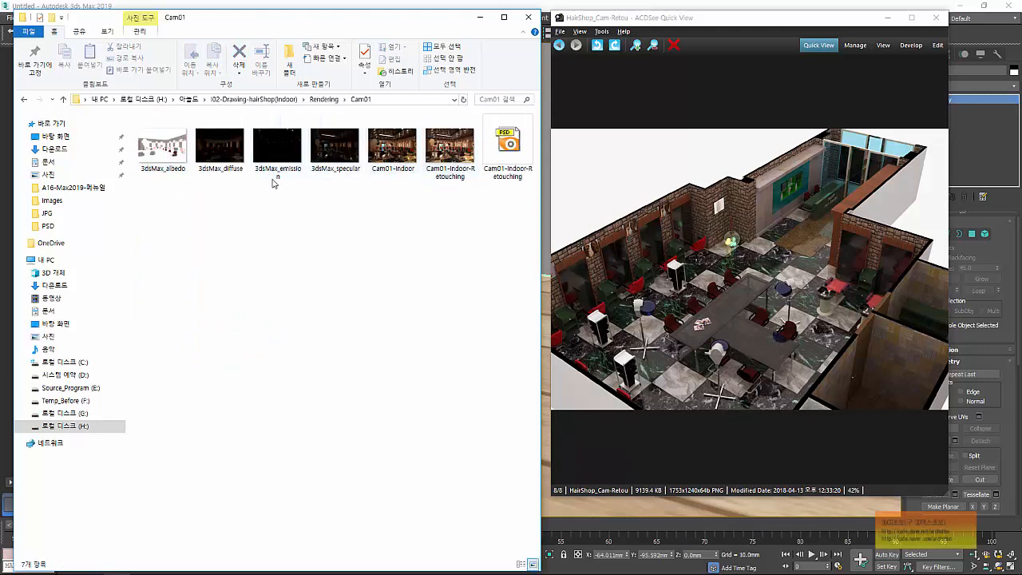
Step: Open 3dsMax_albedo in ACDSee Quick View and browse through the Cam01 element images up to the Cam01-Indoor-Retouching PSD
{"action": "double_click", "coordinate": [166, 151]}
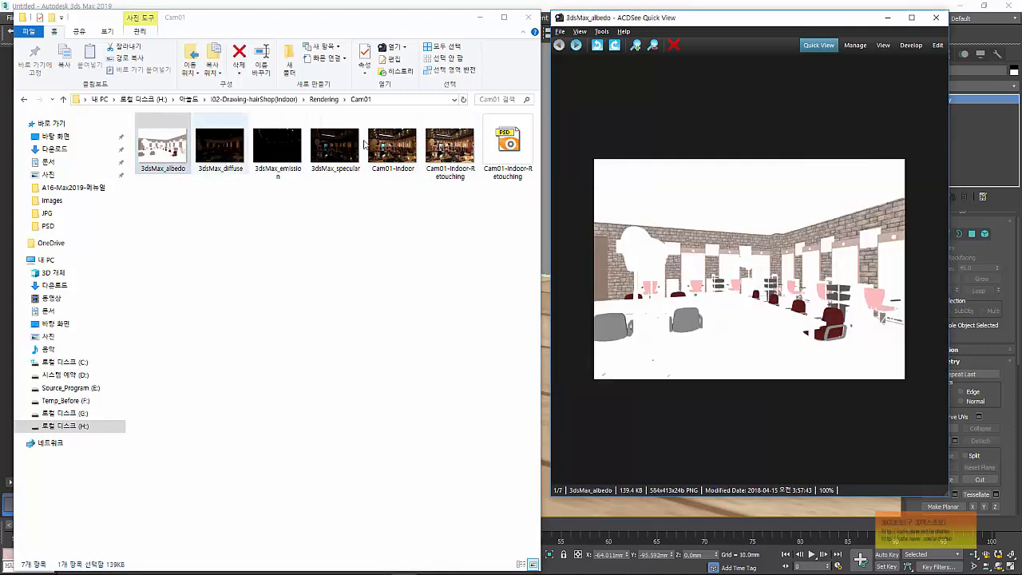
{"action": "left_click", "coordinate": [575, 46]}
{"action": "left_click", "coordinate": [575, 45]}
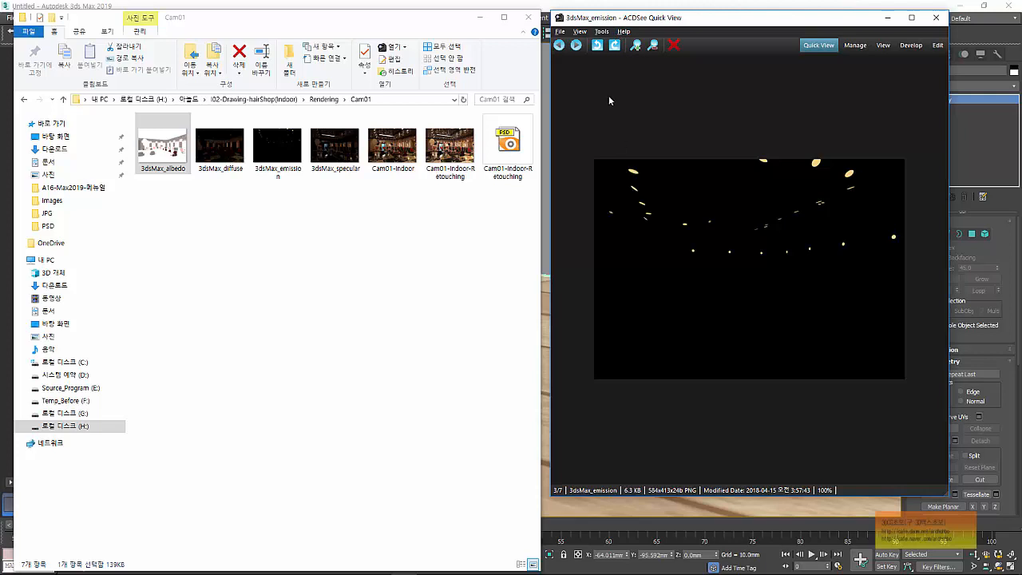
{"action": "left_click", "coordinate": [576, 45]}
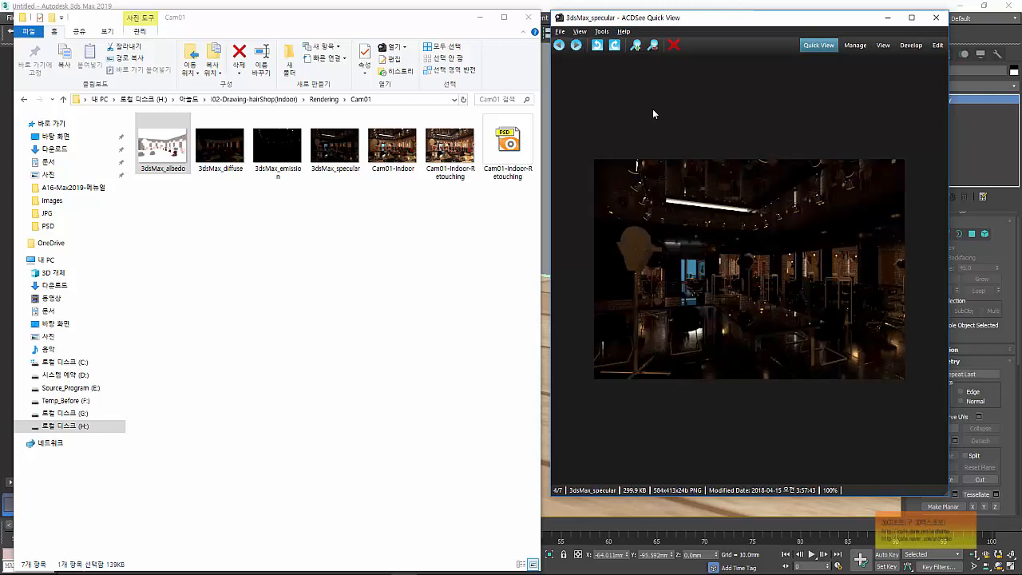
{"action": "left_click", "coordinate": [576, 46]}
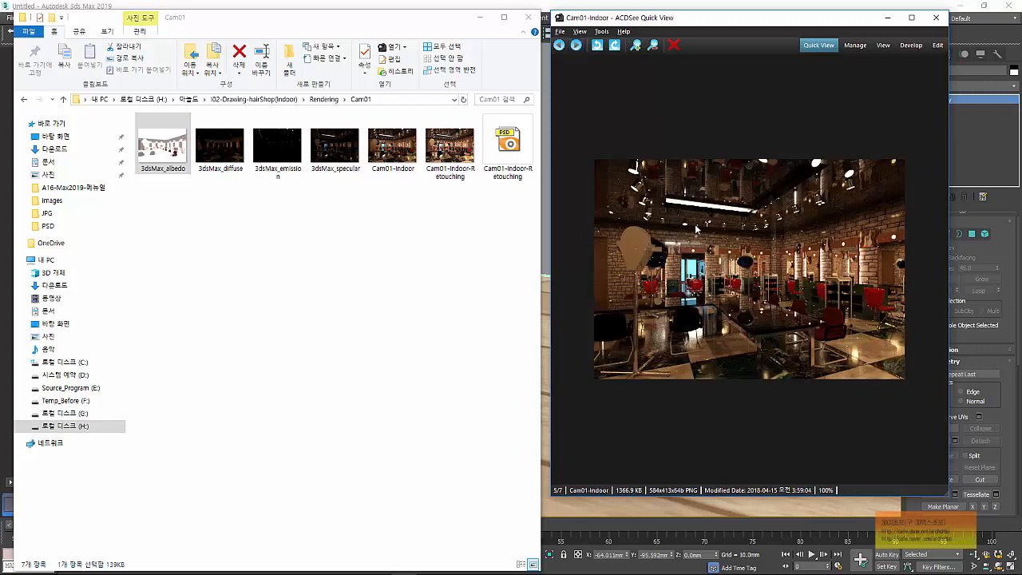
{"action": "left_click", "coordinate": [576, 46]}
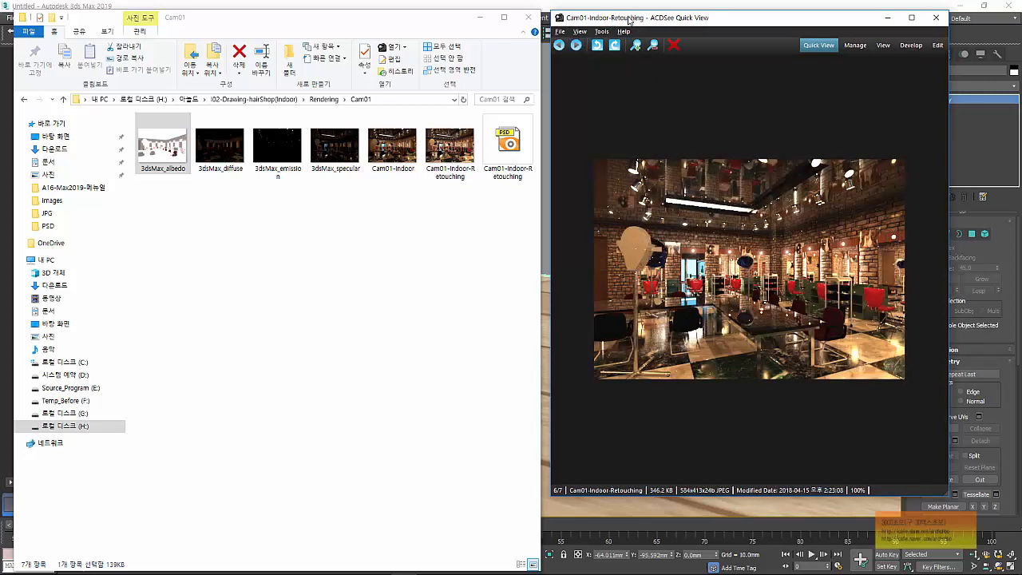
{"action": "left_click", "coordinate": [581, 46]}
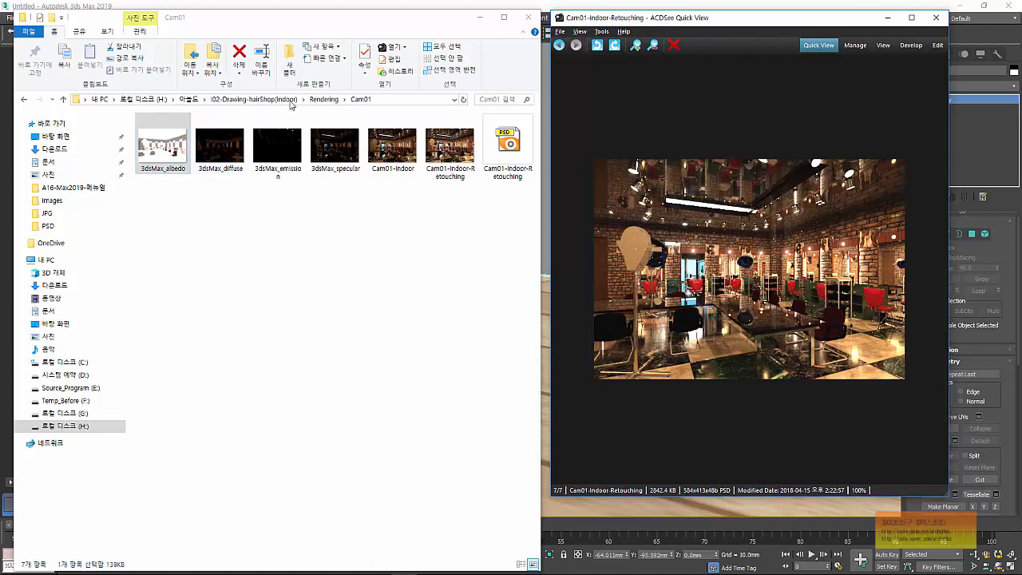
Step: Browse the Cam02 folder's images from 3dsMax_albedo through the Cam02-Indoor-Retouching PSD, and close the image viewer
{"action": "left_click", "coordinate": [324, 101]}
{"action": "double_click", "coordinate": [214, 154]}
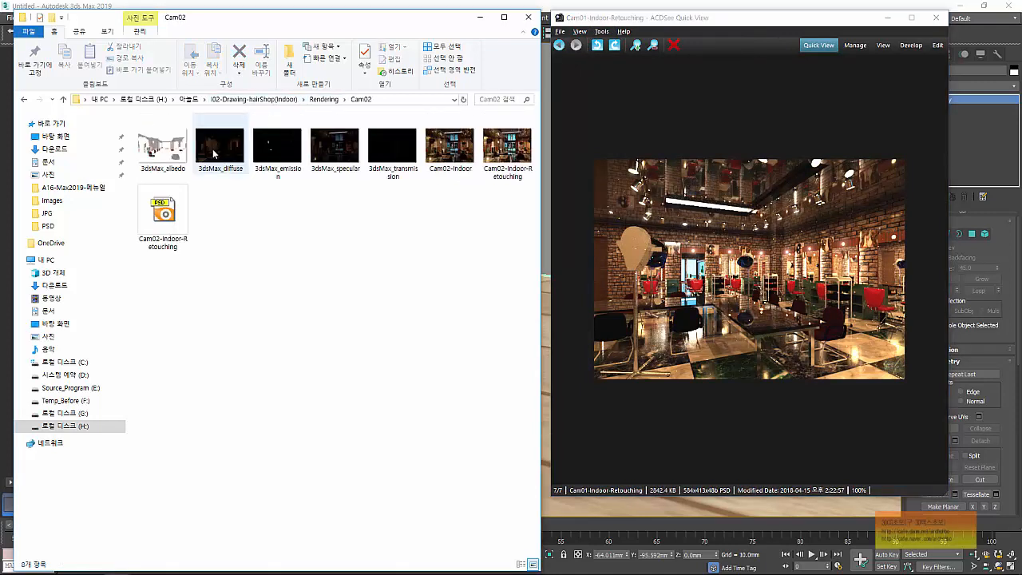
{"action": "double_click", "coordinate": [162, 146]}
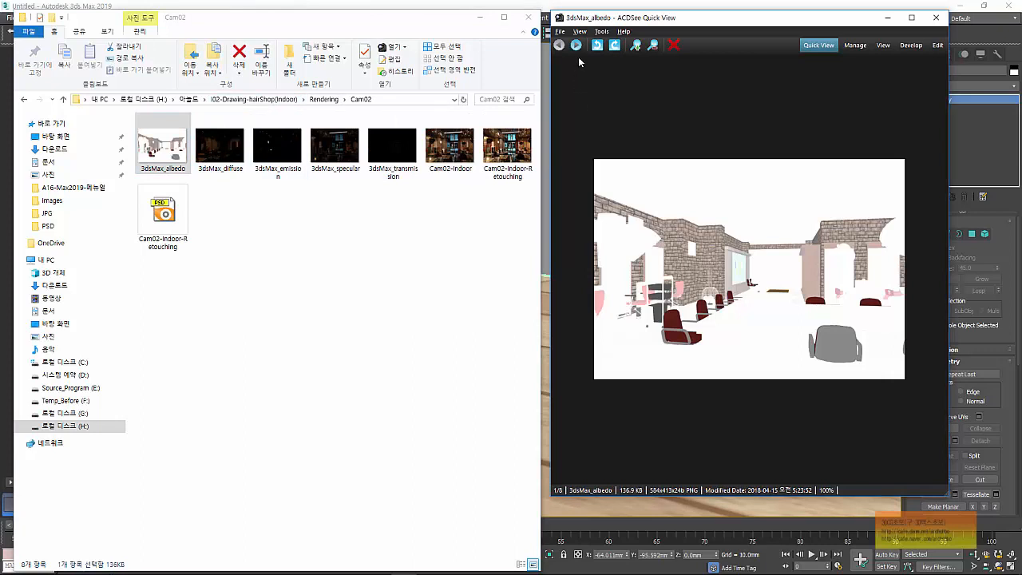
{"action": "left_click", "coordinate": [576, 46]}
{"action": "left_click", "coordinate": [575, 45]}
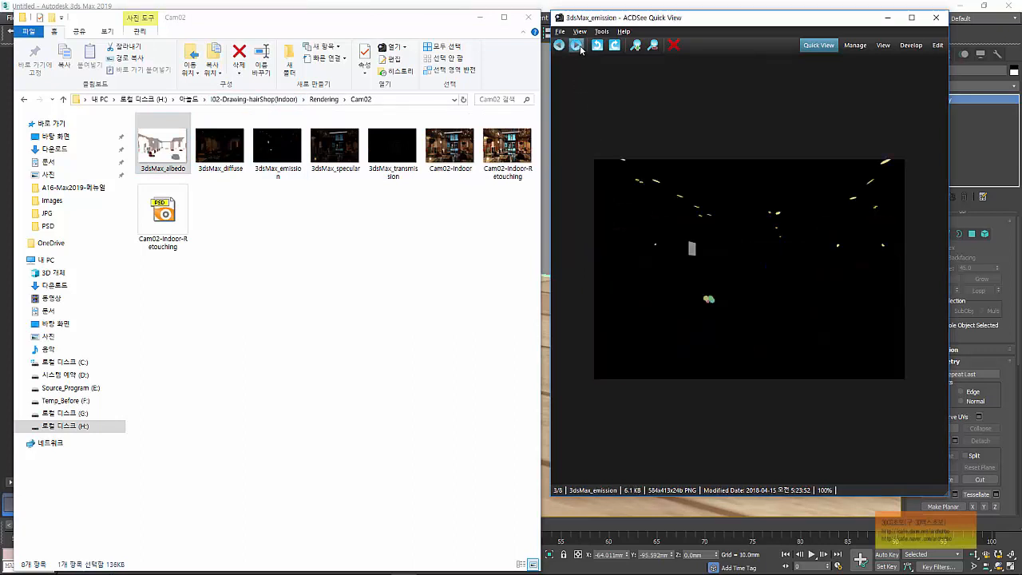
{"action": "left_click", "coordinate": [576, 45]}
{"action": "left_click", "coordinate": [576, 45]}
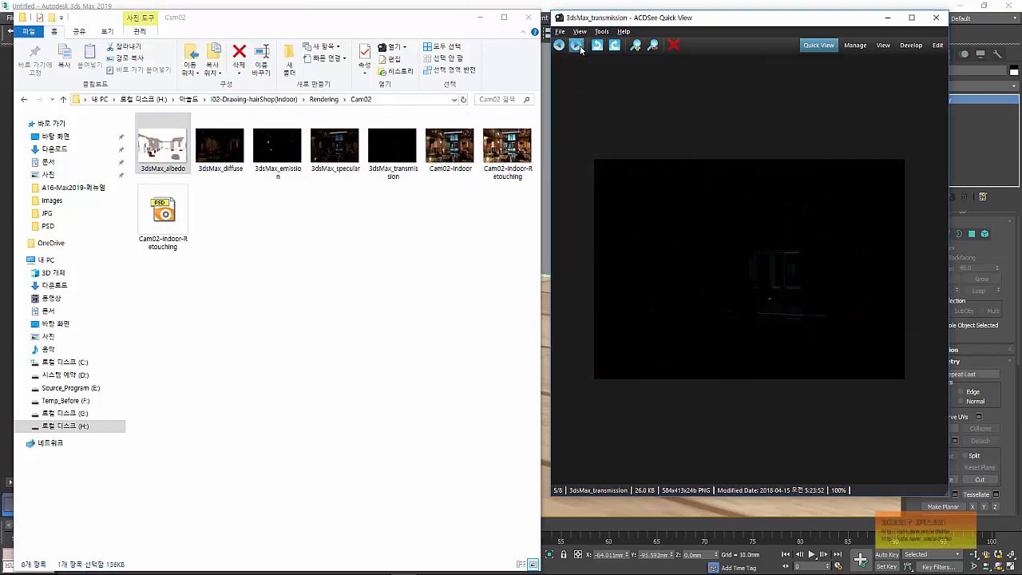
{"action": "left_click", "coordinate": [576, 45]}
{"action": "left_click", "coordinate": [575, 46]}
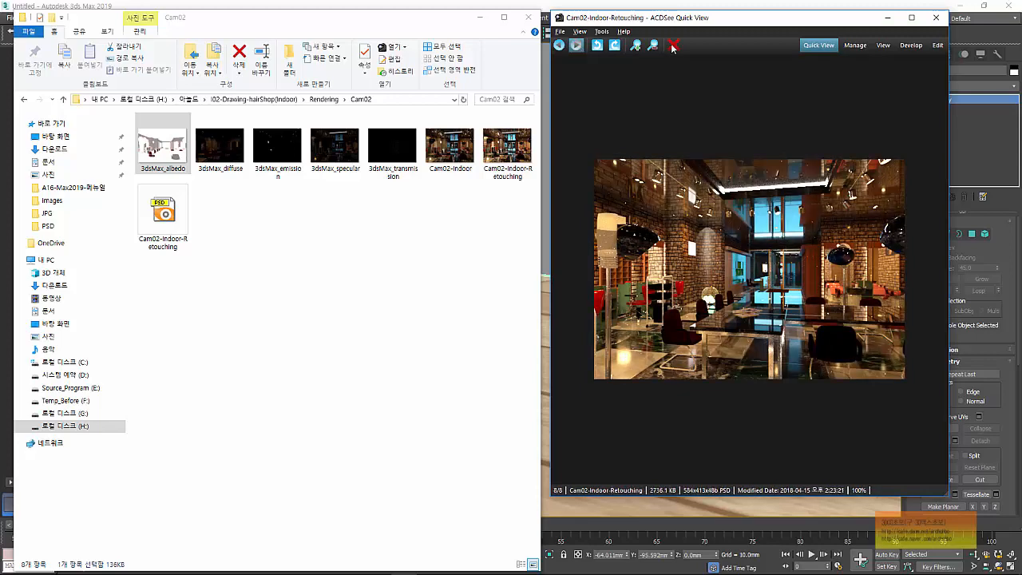
{"action": "left_click", "coordinate": [936, 16]}
Step: Open the CAM01 folder inside 03-Rendering of the I04-Drawing-APT(Indoor) project
{"action": "left_click", "coordinate": [252, 104]}
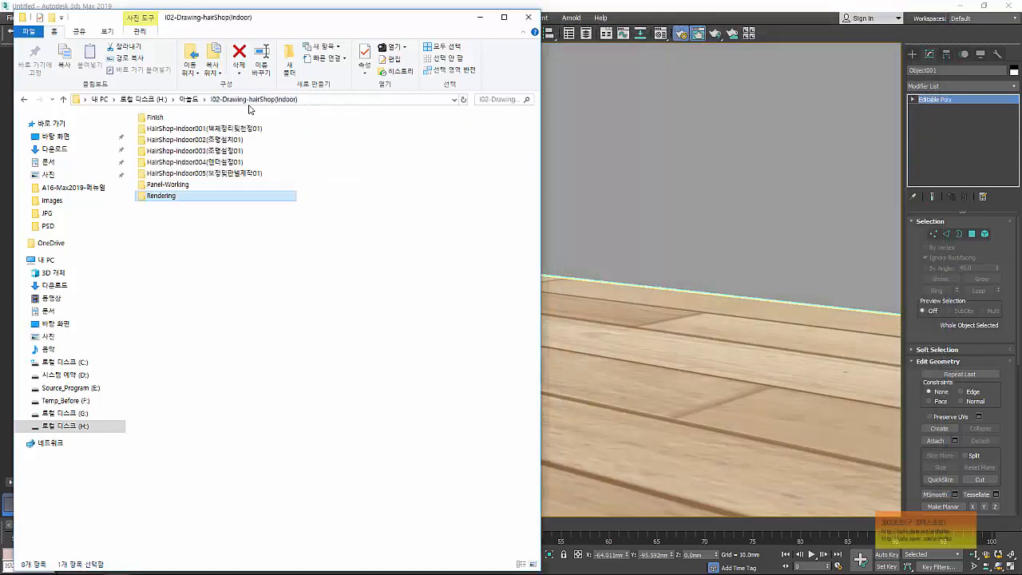
{"action": "left_click", "coordinate": [198, 101]}
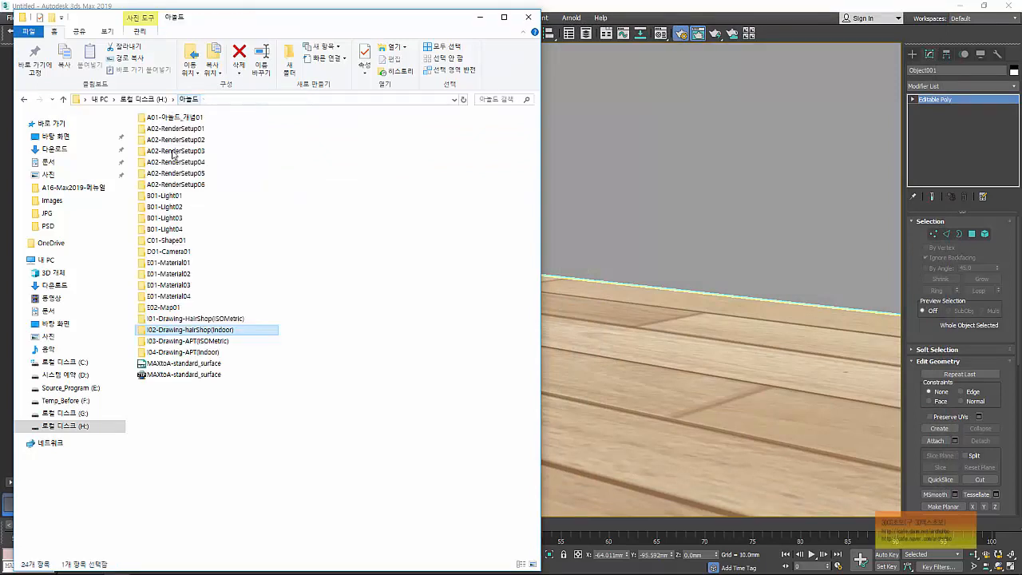
{"action": "double_click", "coordinate": [217, 351]}
{"action": "double_click", "coordinate": [201, 141]}
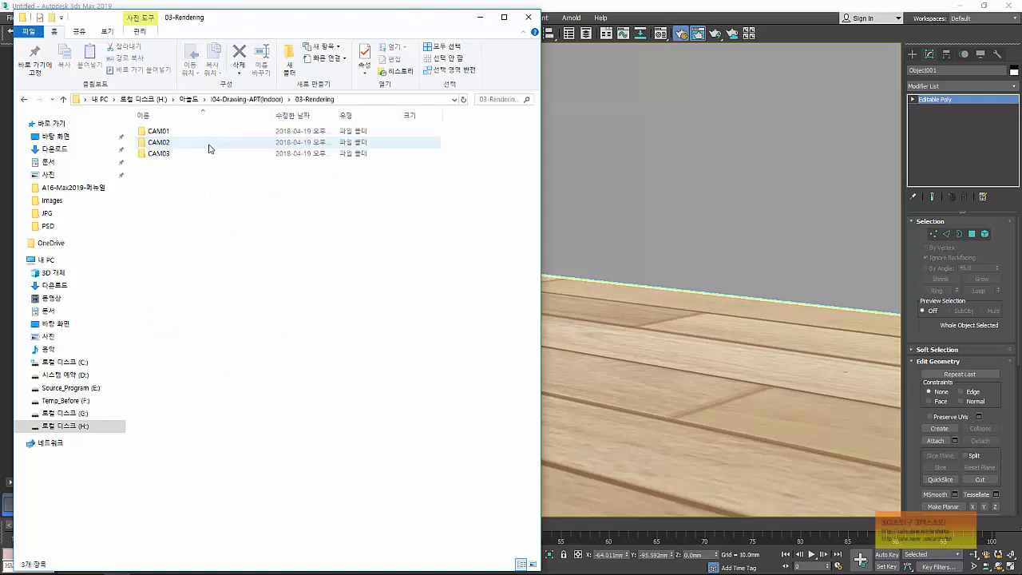
{"action": "double_click", "coordinate": [194, 131]}
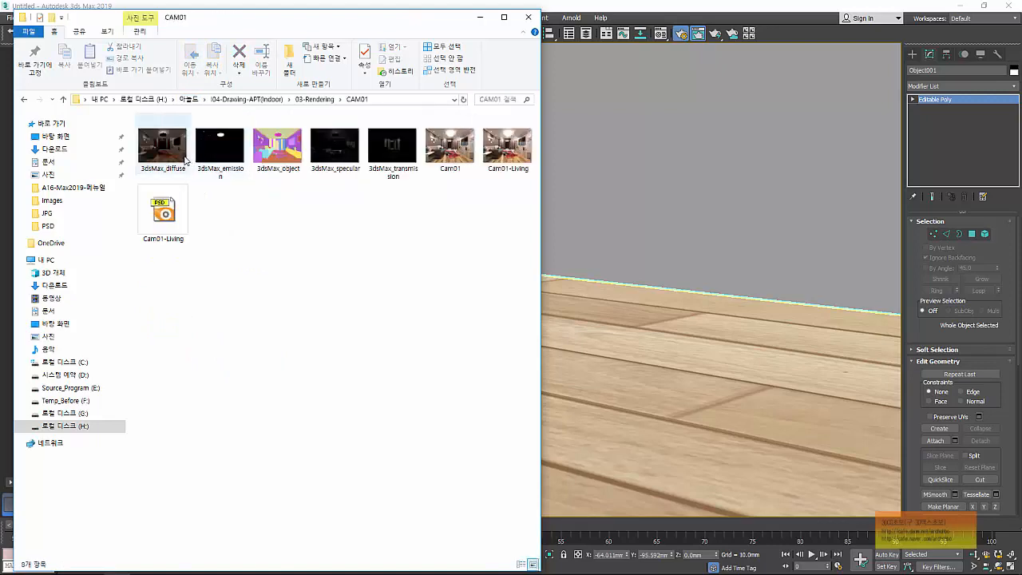
Step: Open the apartment's 3dsMax_diffuse image in ACDSee Quick View and advance to 3dsMax_object
{"action": "left_click", "coordinate": [183, 158]}
{"action": "double_click", "coordinate": [184, 158]}
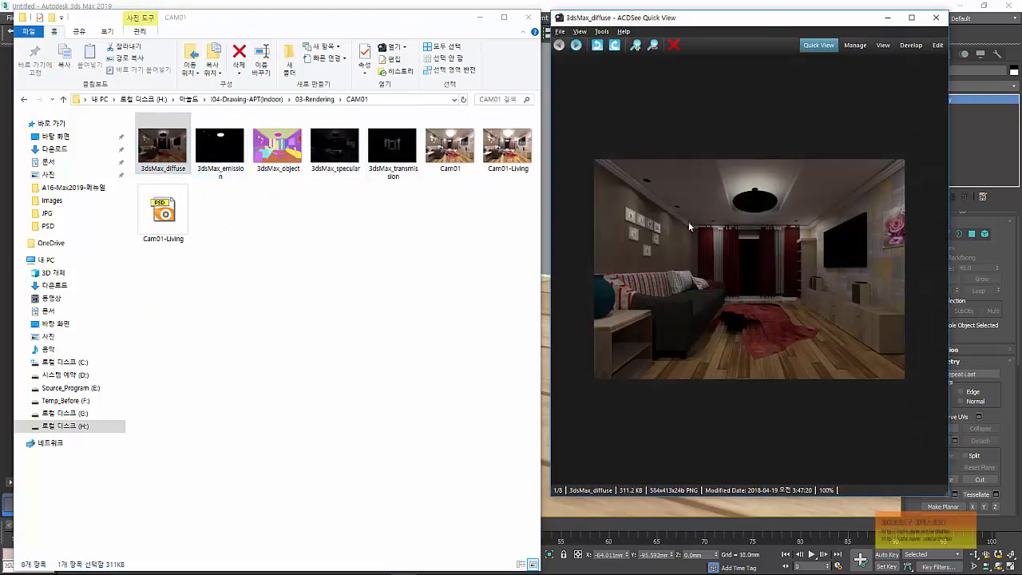
{"action": "left_click", "coordinate": [576, 45]}
{"action": "left_click", "coordinate": [576, 46]}
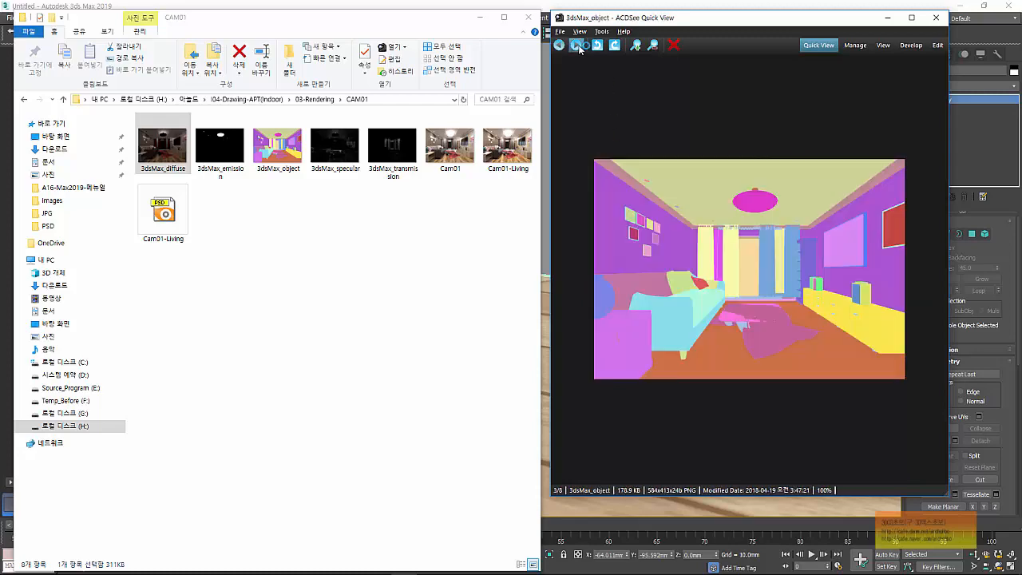
Step: Move the viewer over the folder window and browse the specular and transmission images through to the final Cam01 render
{"action": "left_click_drag", "start_coordinate": [639, 17], "coordinate": [284, 19]}
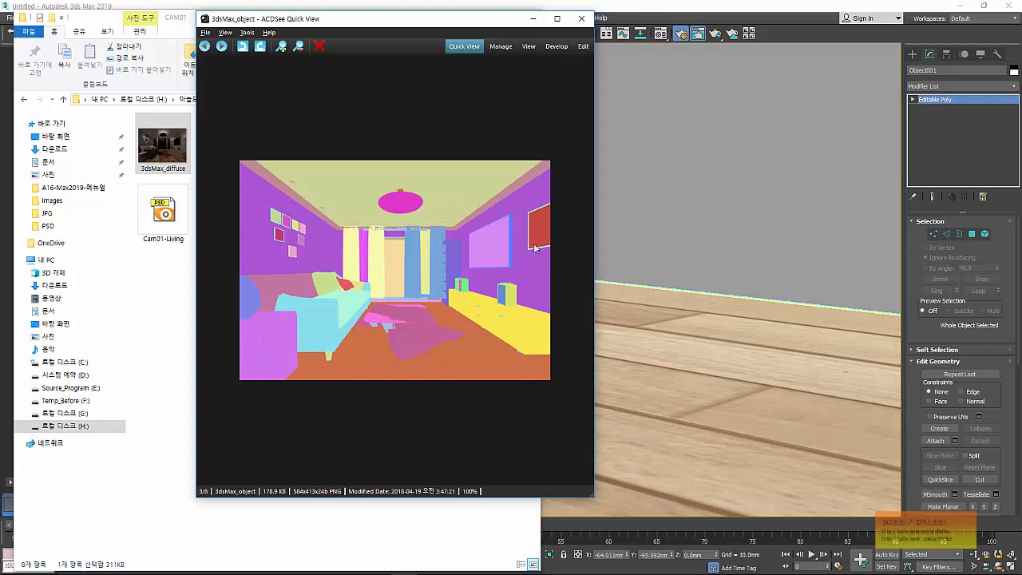
{"action": "left_click", "coordinate": [221, 47]}
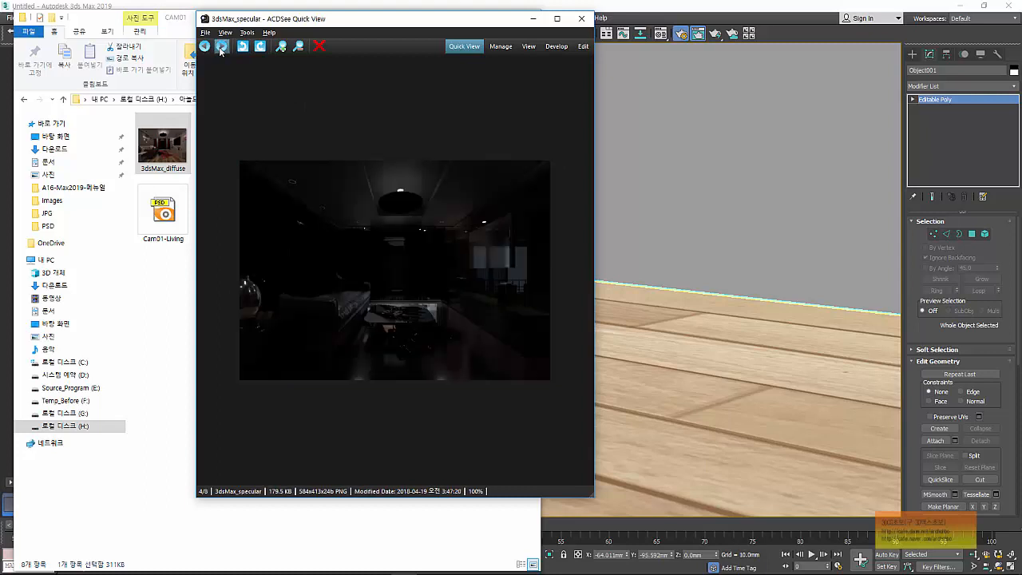
{"action": "left_click", "coordinate": [222, 47]}
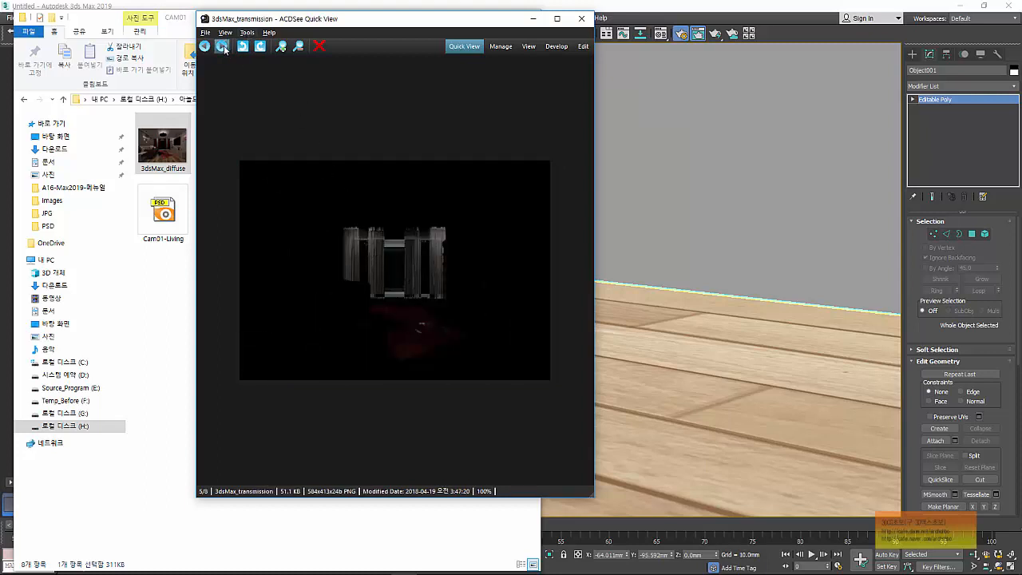
{"action": "left_click", "coordinate": [222, 46]}
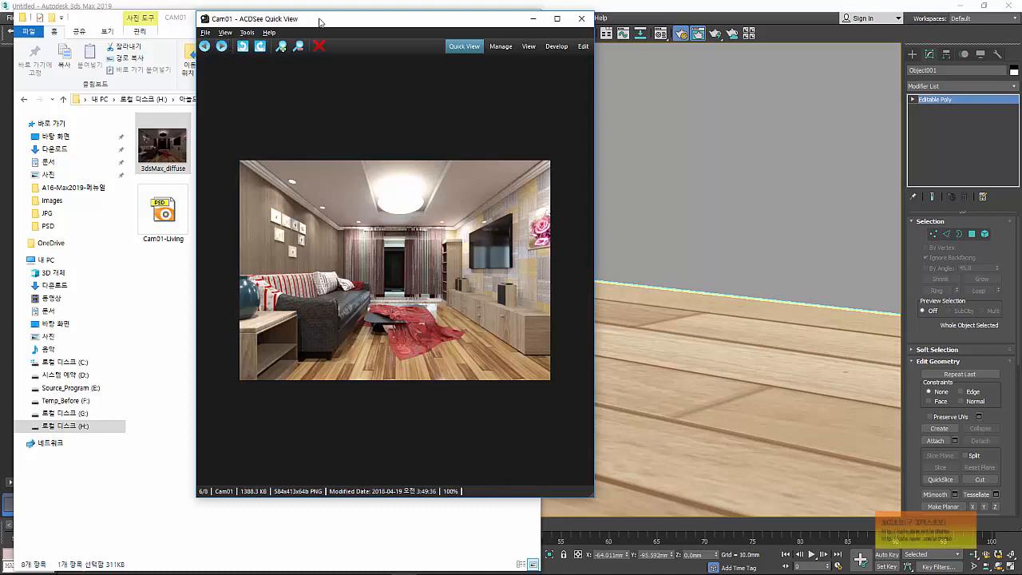
Step: Move the viewer clear of the folder, and close it together with File Explorer and the rendered frame window
{"action": "left_click_drag", "start_coordinate": [320, 22], "coordinate": [671, 39]}
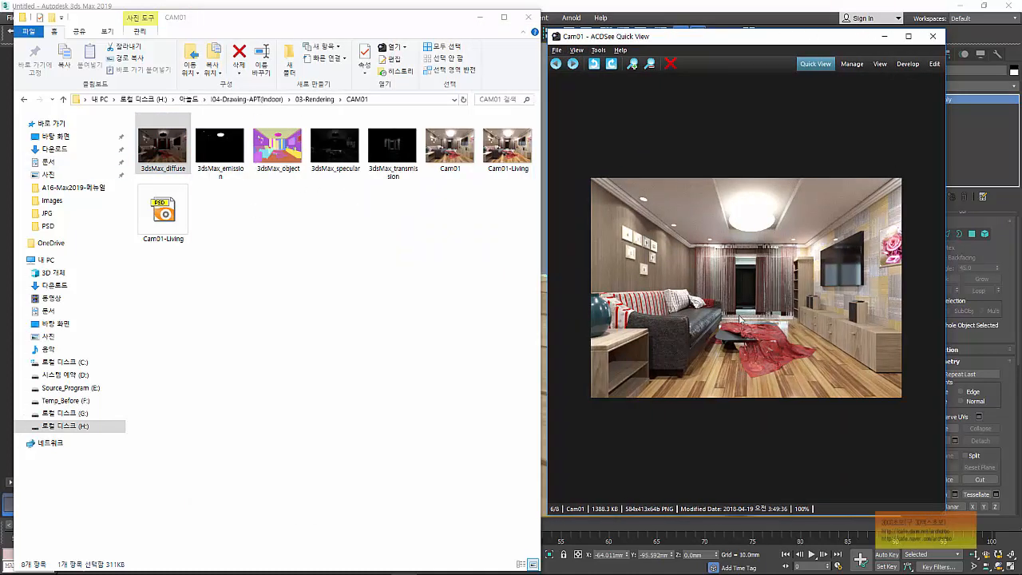
{"action": "left_click", "coordinate": [926, 37]}
{"action": "left_click", "coordinate": [528, 17]}
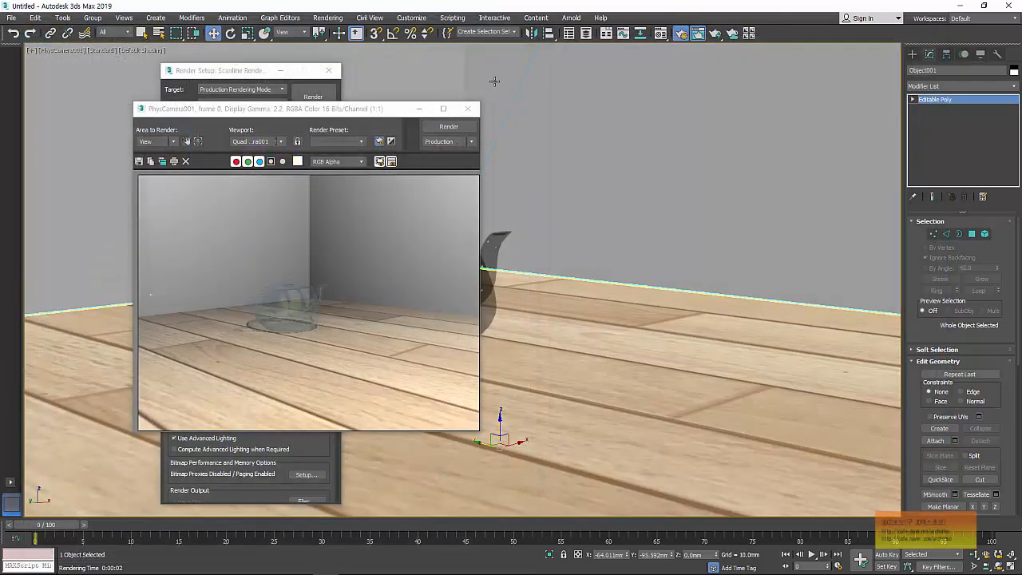
{"action": "left_click", "coordinate": [469, 109]}
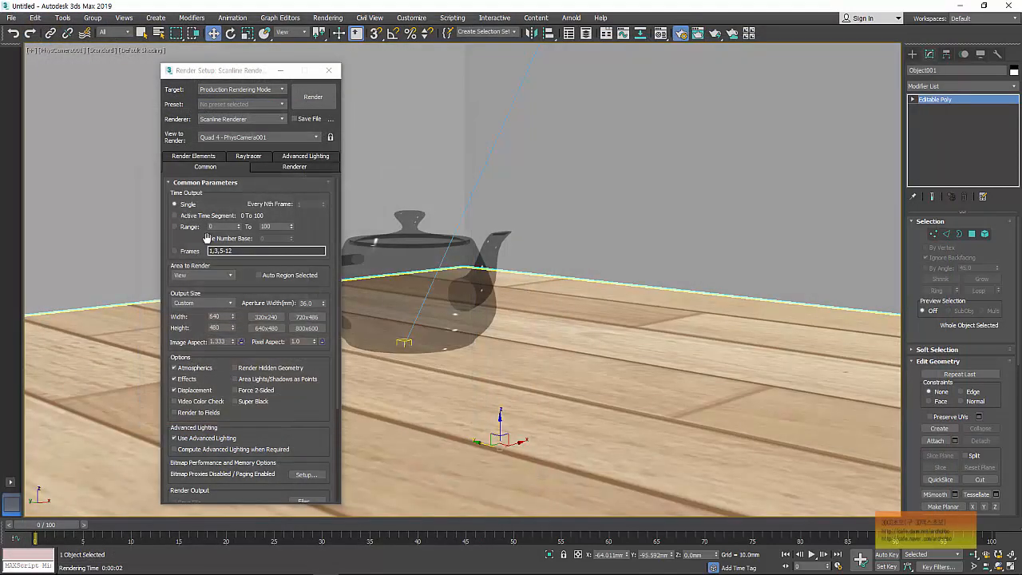
Step: Review the Render Elements, Raytracer, Advanced Lighting, Common and Scanline Renderer settings in Render Setup
{"action": "left_click", "coordinate": [203, 157]}
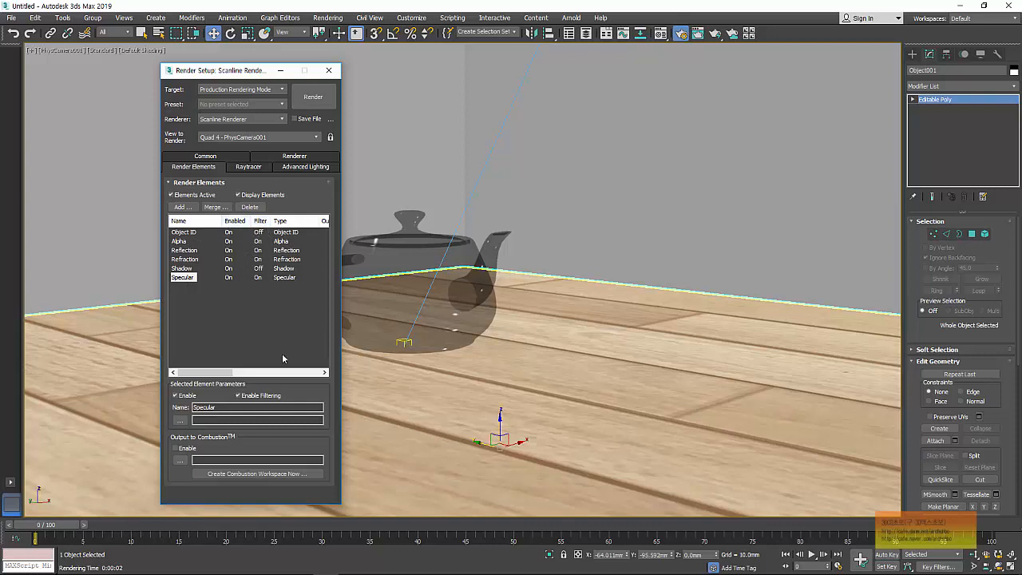
{"action": "left_click", "coordinate": [248, 167]}
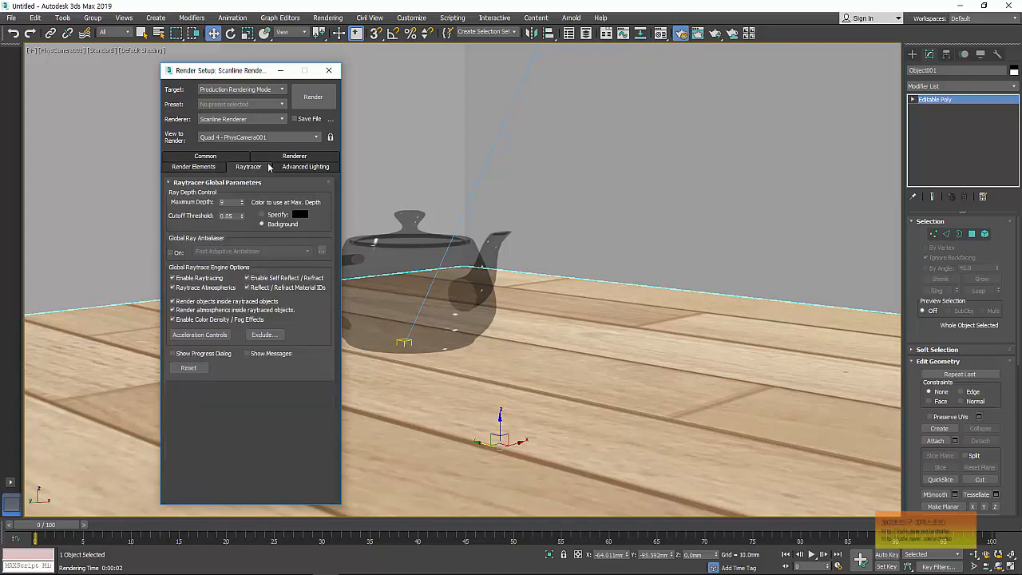
{"action": "left_click", "coordinate": [297, 170]}
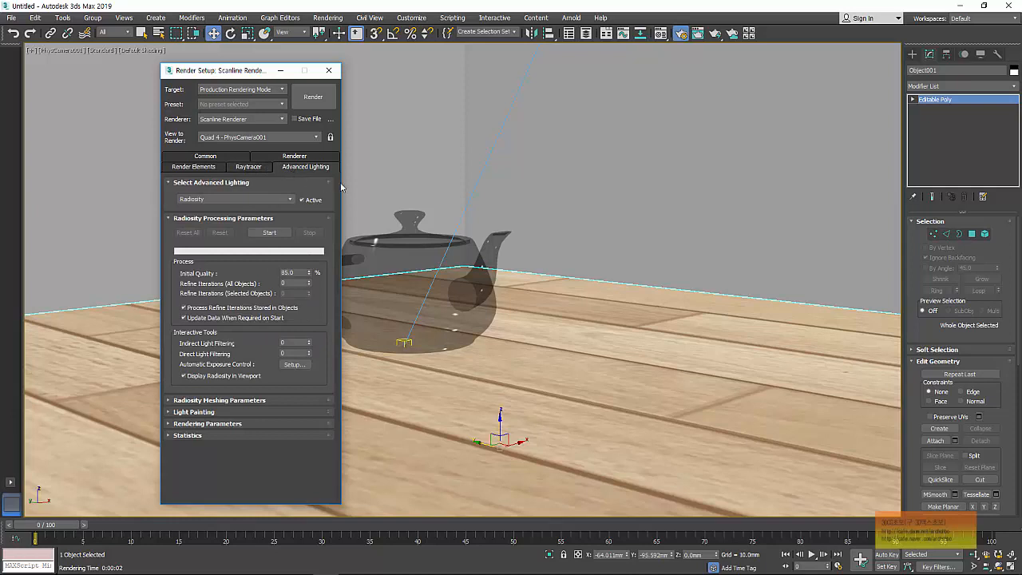
{"action": "left_click", "coordinate": [262, 167]}
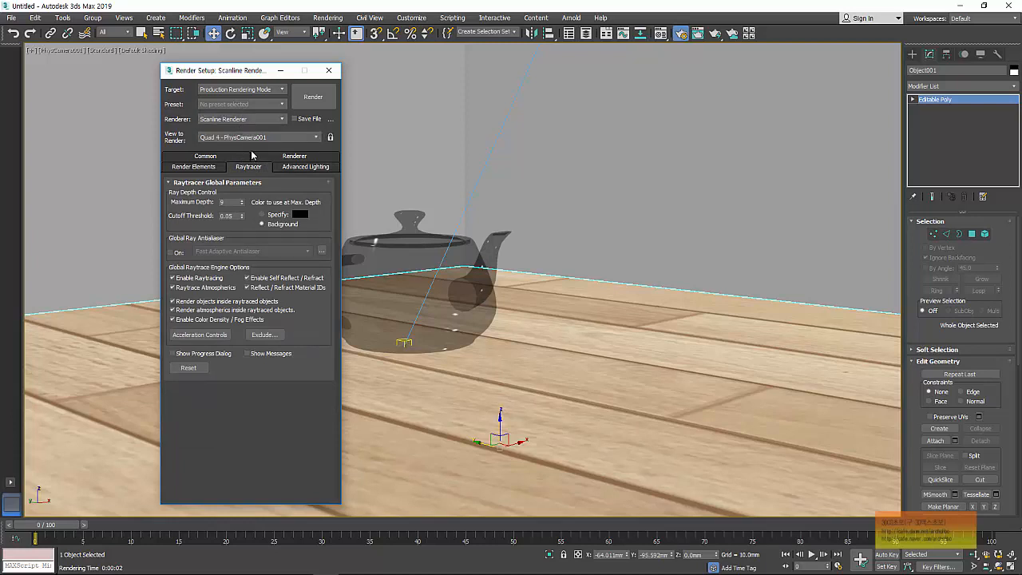
{"action": "left_click", "coordinate": [282, 168]}
{"action": "left_click", "coordinate": [260, 169]}
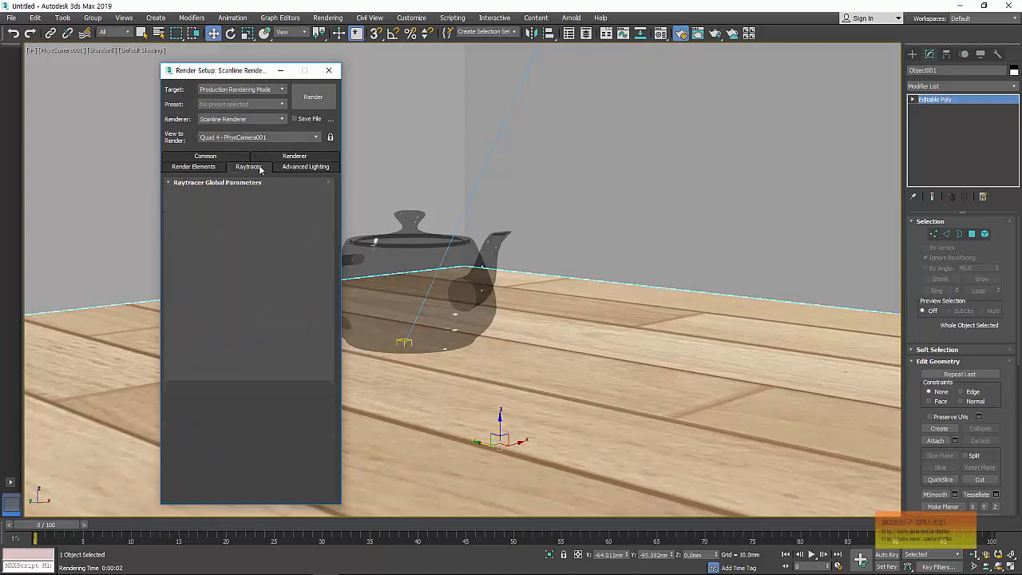
{"action": "left_click", "coordinate": [294, 170]}
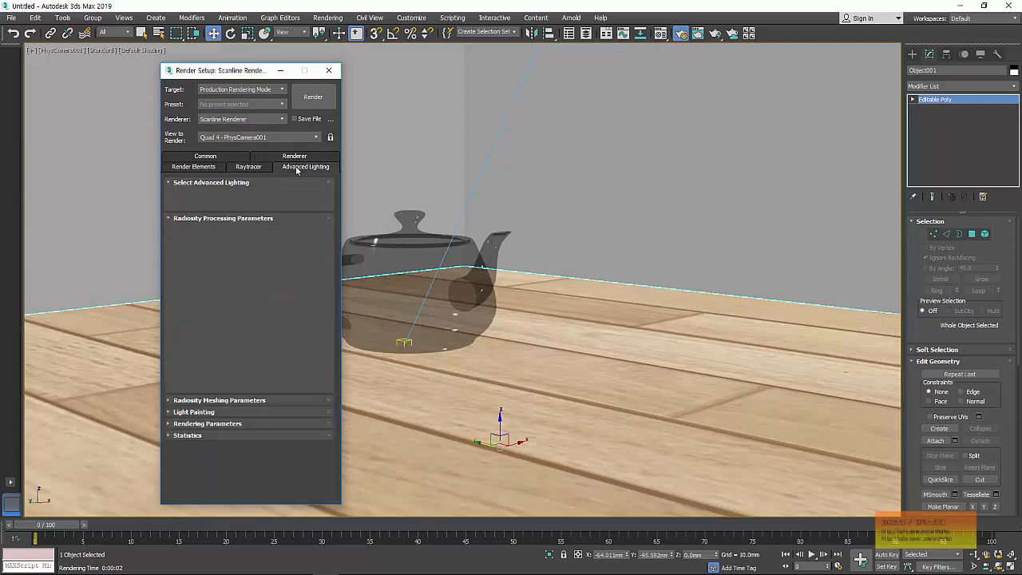
{"action": "left_click", "coordinate": [216, 157]}
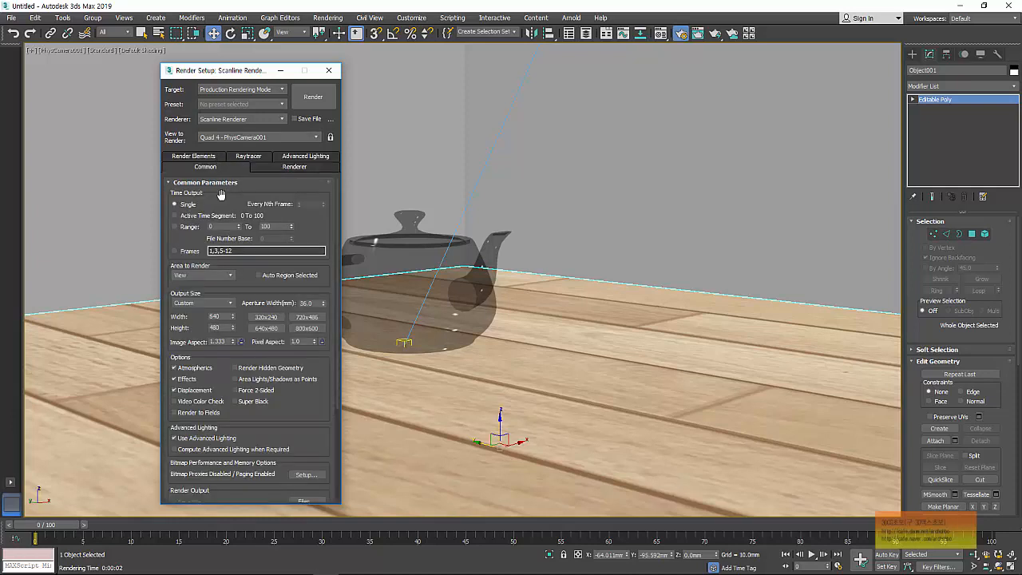
{"action": "left_click", "coordinate": [288, 169]}
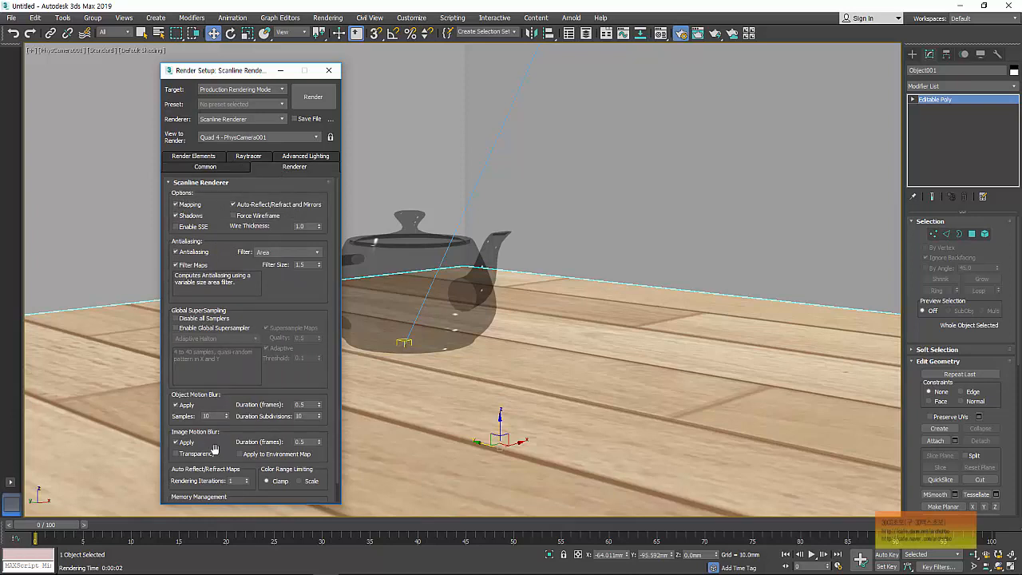
Step: Review the Alpha, Reflection, Refraction, Shadow and Specular entries in the Scanline Renderer's Render Elements list
{"action": "left_click", "coordinate": [209, 158]}
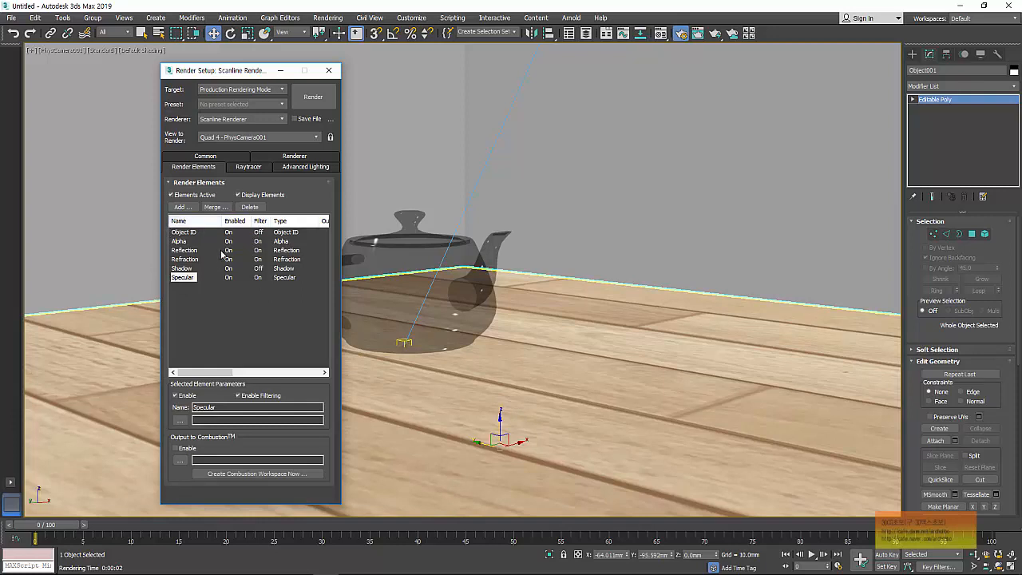
{"action": "left_click", "coordinate": [183, 241]}
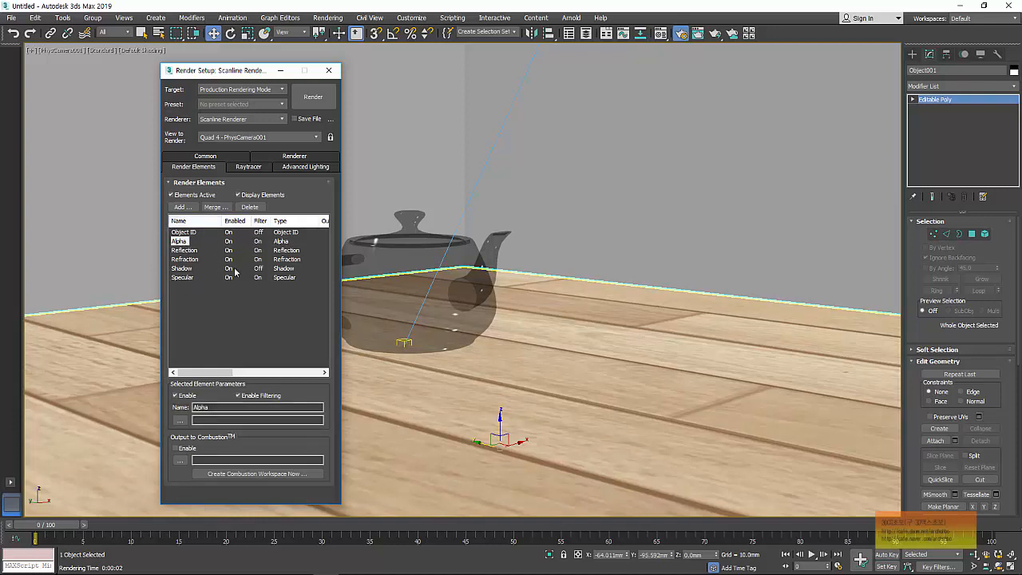
{"action": "left_click", "coordinate": [182, 250]}
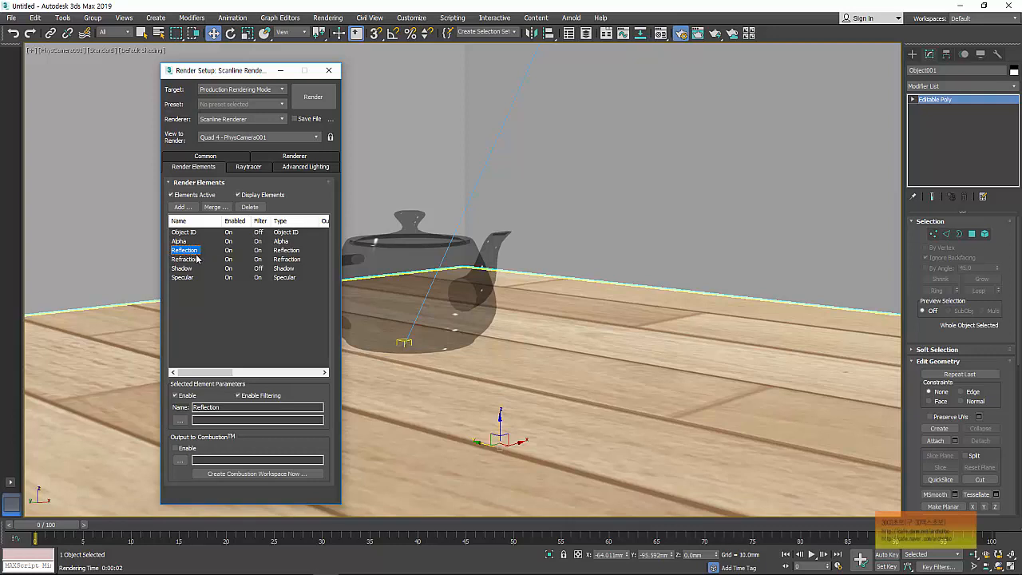
{"action": "left_click", "coordinate": [194, 259]}
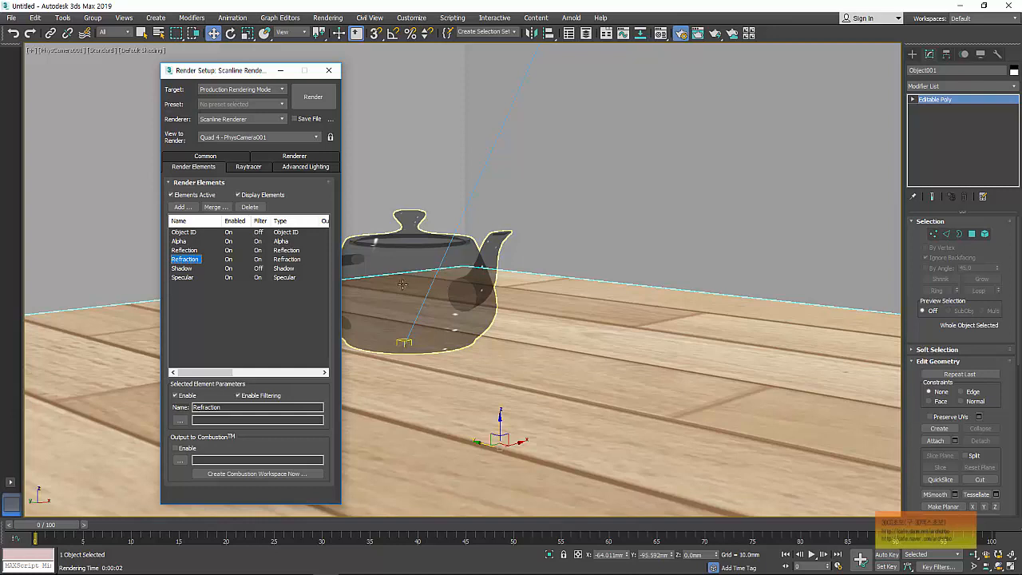
{"action": "left_click", "coordinate": [193, 269]}
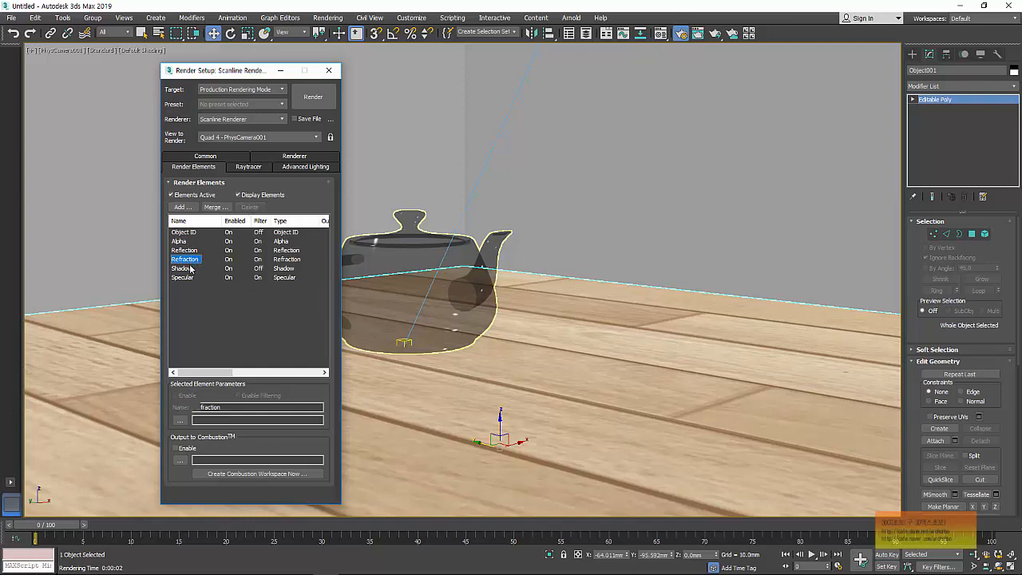
{"action": "left_click", "coordinate": [190, 280]}
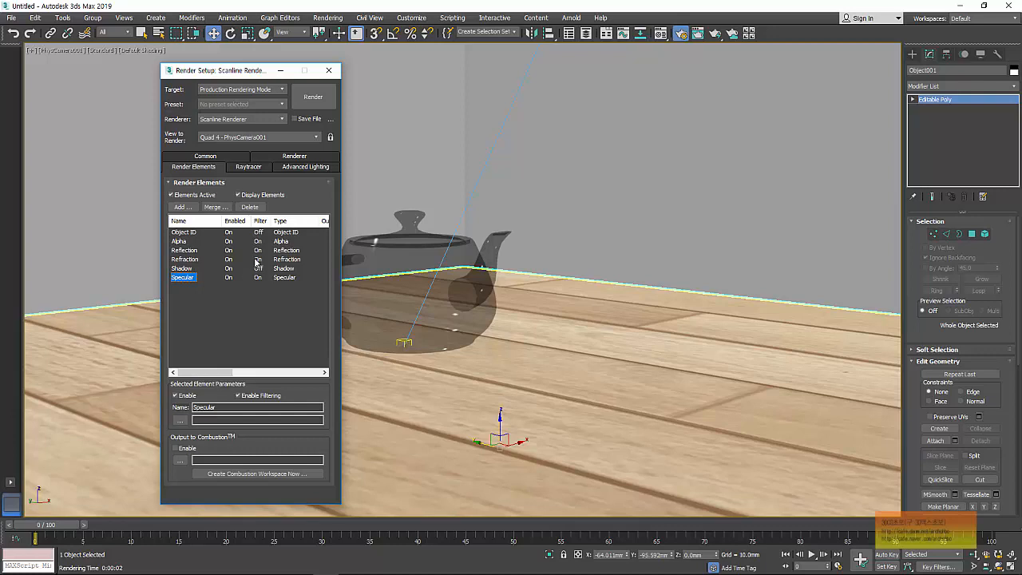
Step: Switch the renderer to ART Renderer and check which render elements can be added, without adding any
{"action": "left_click", "coordinate": [279, 119]}
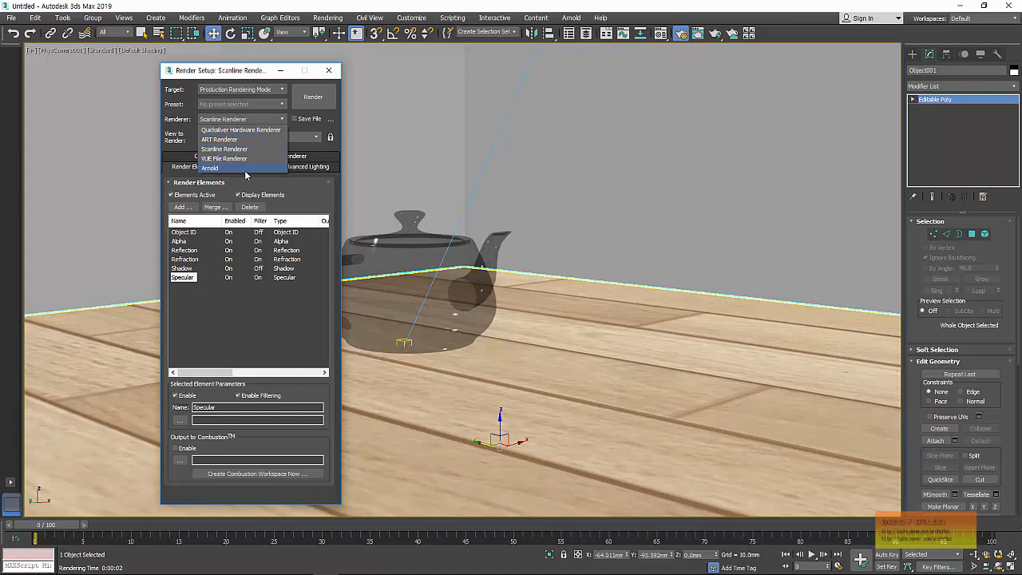
{"action": "left_click", "coordinate": [258, 139]}
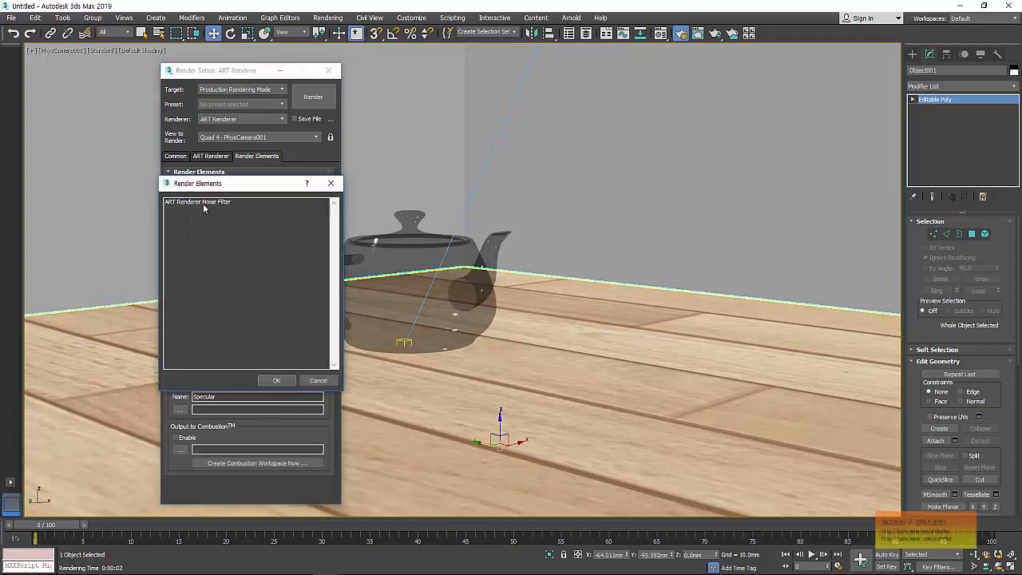
{"action": "left_click", "coordinate": [206, 203]}
{"action": "left_click", "coordinate": [330, 183]}
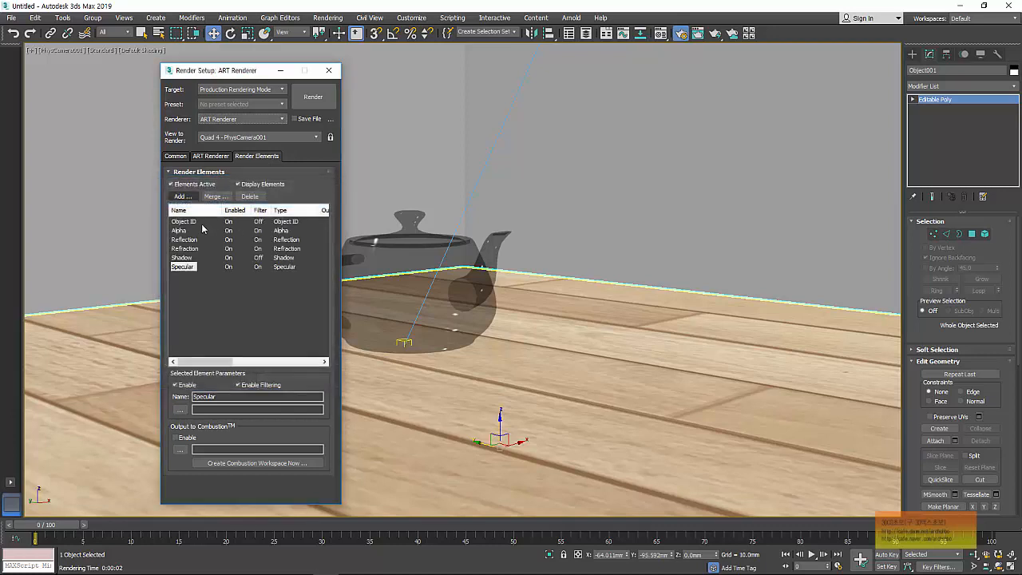
Step: Switch the renderer to Quicksilver Hardware Renderer and check its addable Material ID, Object ID and Z Depth elements, without adding any
{"action": "left_click", "coordinate": [249, 121]}
{"action": "left_click", "coordinate": [240, 129]}
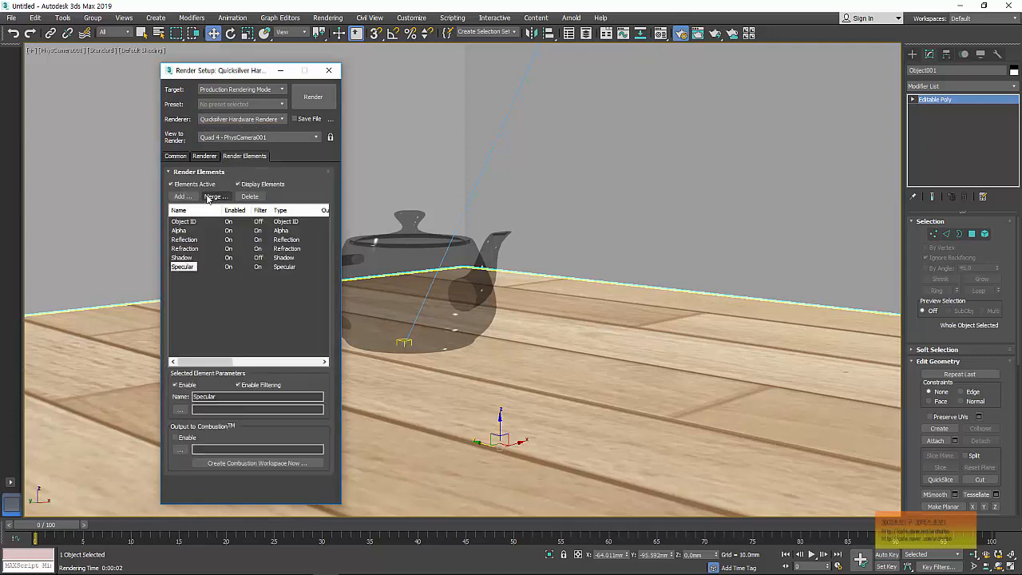
{"action": "left_click", "coordinate": [180, 196]}
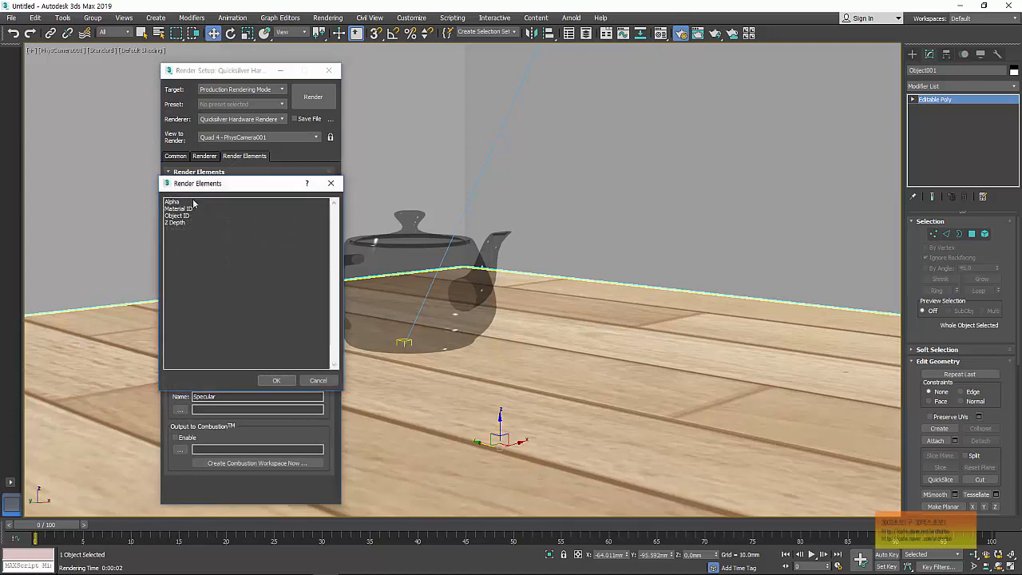
{"action": "left_click", "coordinate": [189, 208]}
{"action": "left_click", "coordinate": [191, 215]}
{"action": "left_click", "coordinate": [189, 222]}
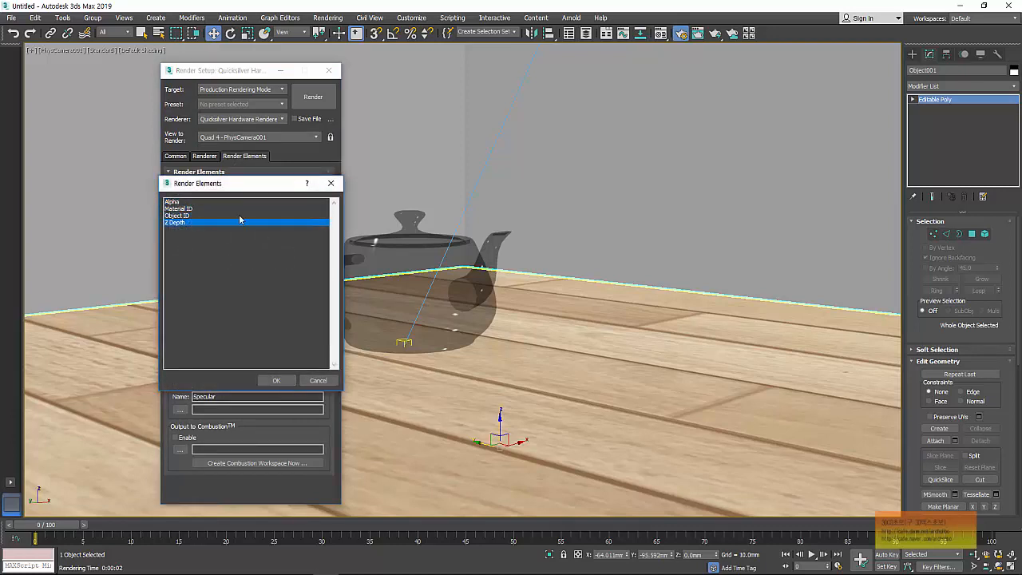
{"action": "left_click", "coordinate": [332, 183]}
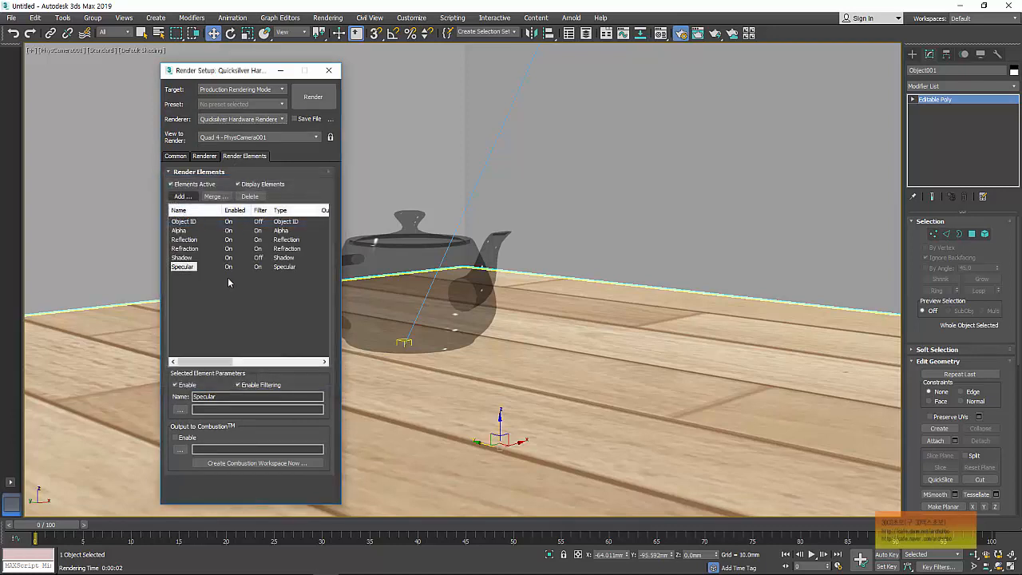
Step: Set the renderer back to Scanline Renderer, and change it to Arnold
{"action": "left_click", "coordinate": [267, 120]}
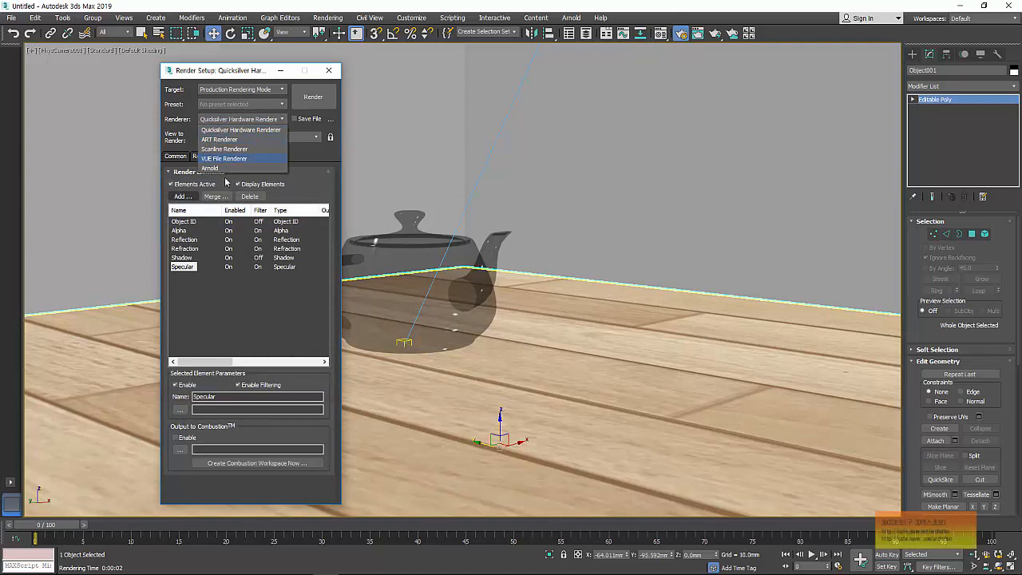
{"action": "left_click", "coordinate": [314, 176]}
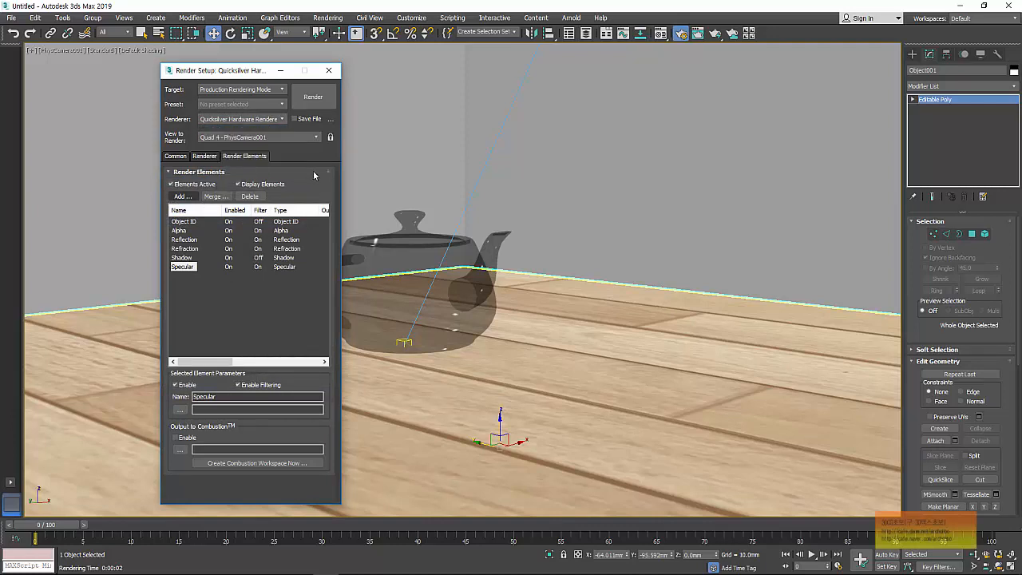
{"action": "left_click", "coordinate": [239, 119]}
{"action": "left_click", "coordinate": [237, 149]}
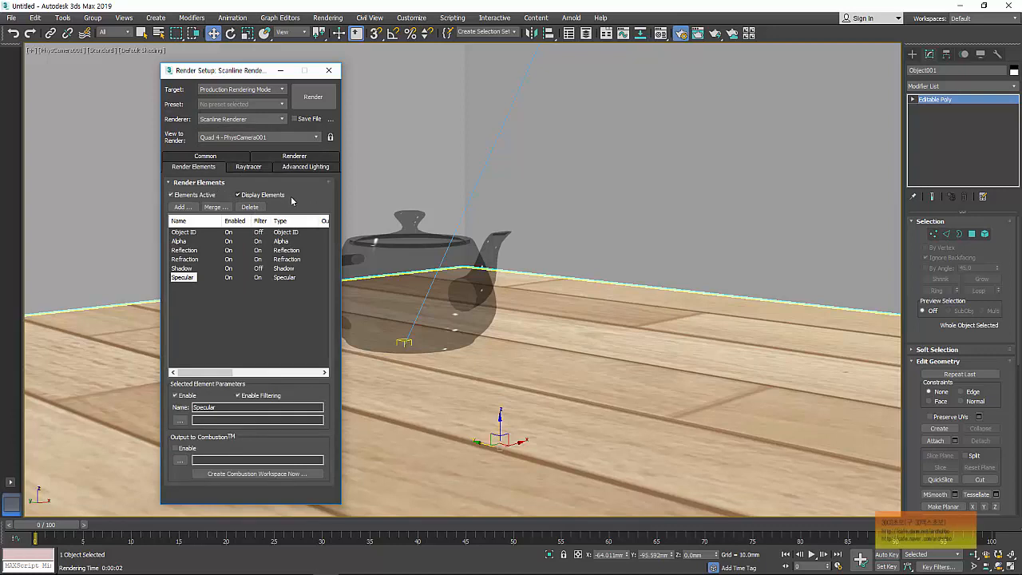
{"action": "left_click", "coordinate": [239, 119]}
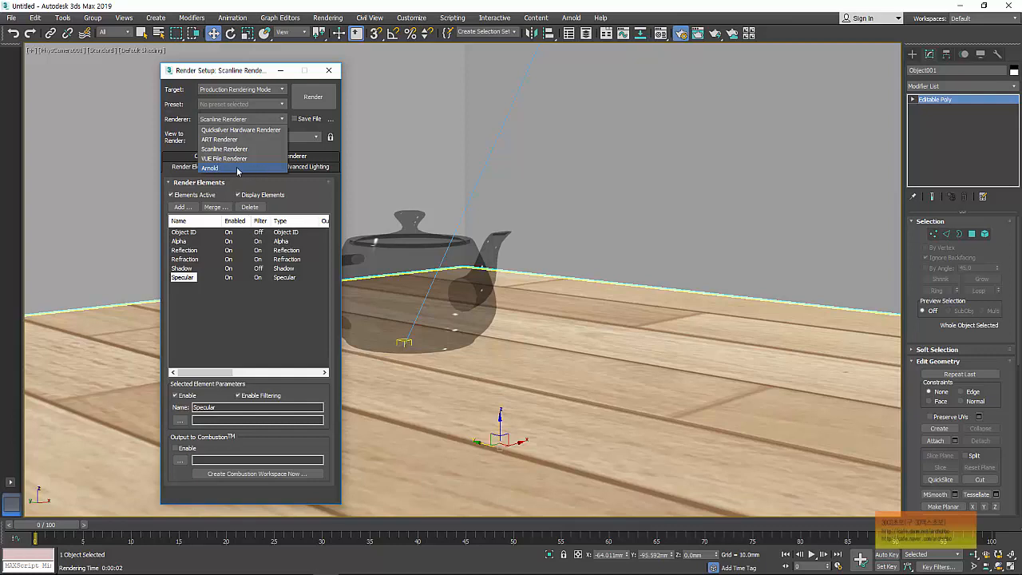
{"action": "left_click", "coordinate": [257, 168]}
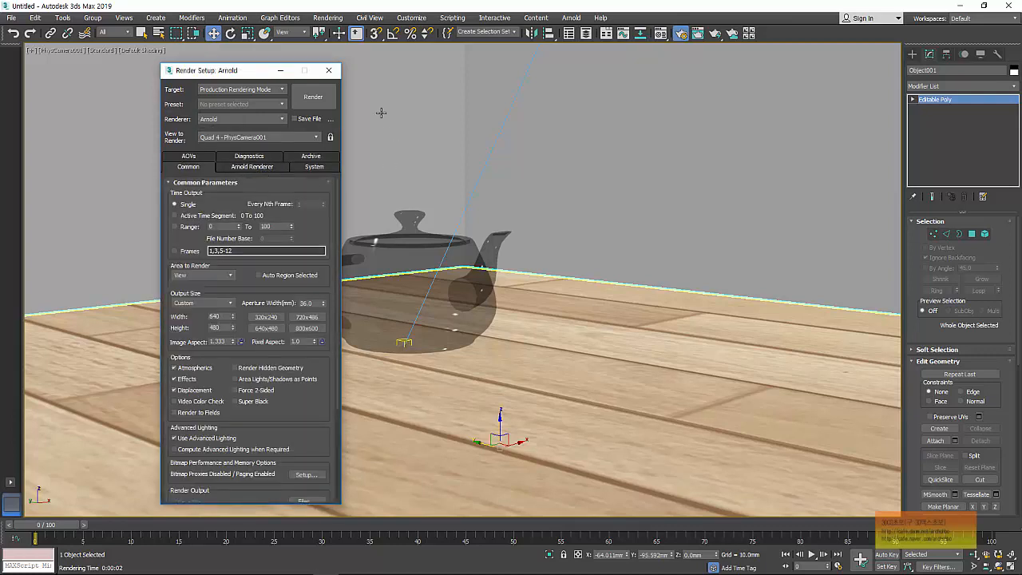